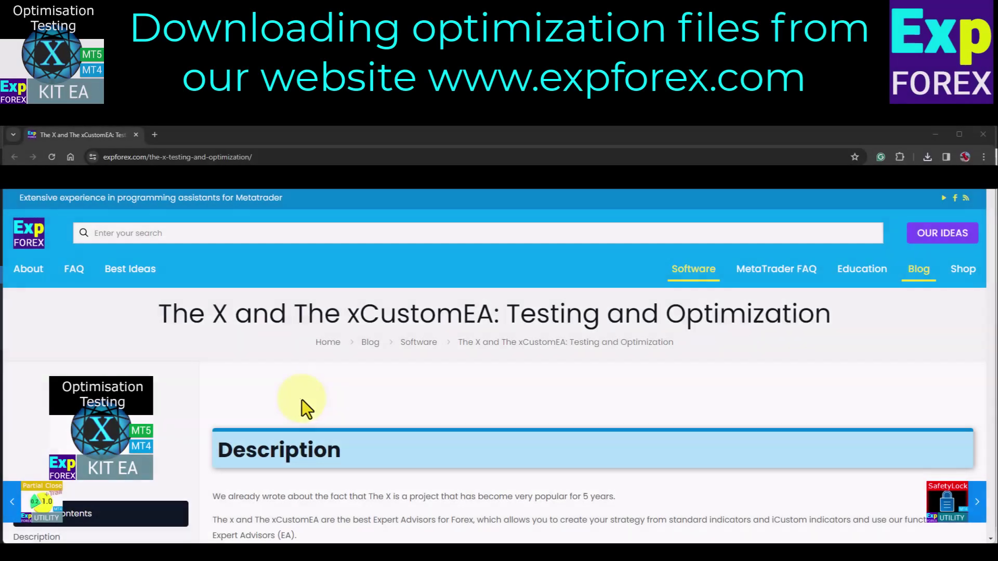
Step: Download the optimization settings archive from The X and The xCustomEA testing page and open the downloaded zip file
{"action": "left_click_drag", "start_coordinate": [159, 312], "coordinate": [831, 312]}
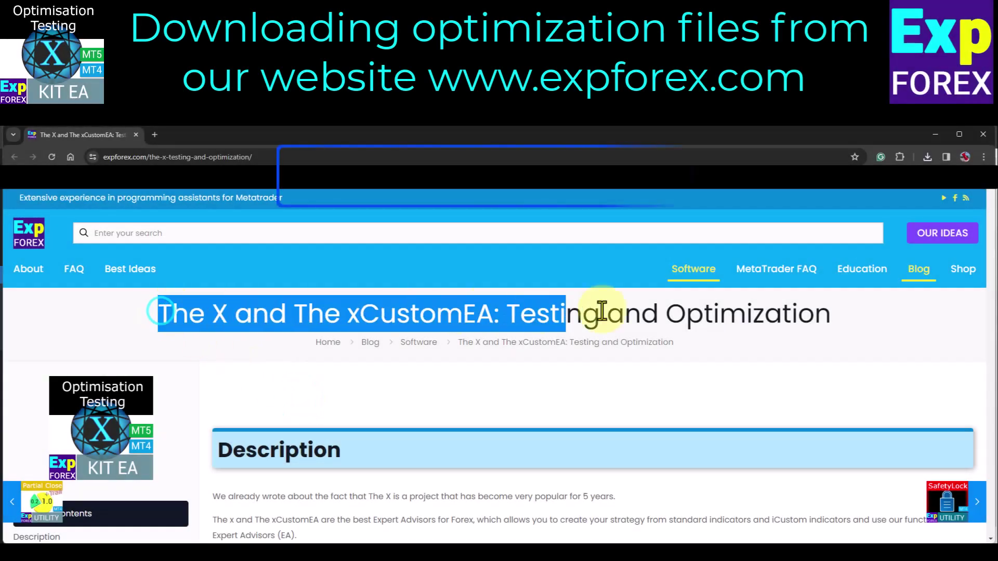
{"action": "left_click", "coordinate": [273, 156]}
{"action": "left_click", "coordinate": [378, 395]}
{"action": "scroll", "coordinate": [378, 395], "scroll_direction": "down", "scroll_amount": 2}
{"action": "scroll", "coordinate": [379, 395], "scroll_direction": "down", "scroll_amount": 5}
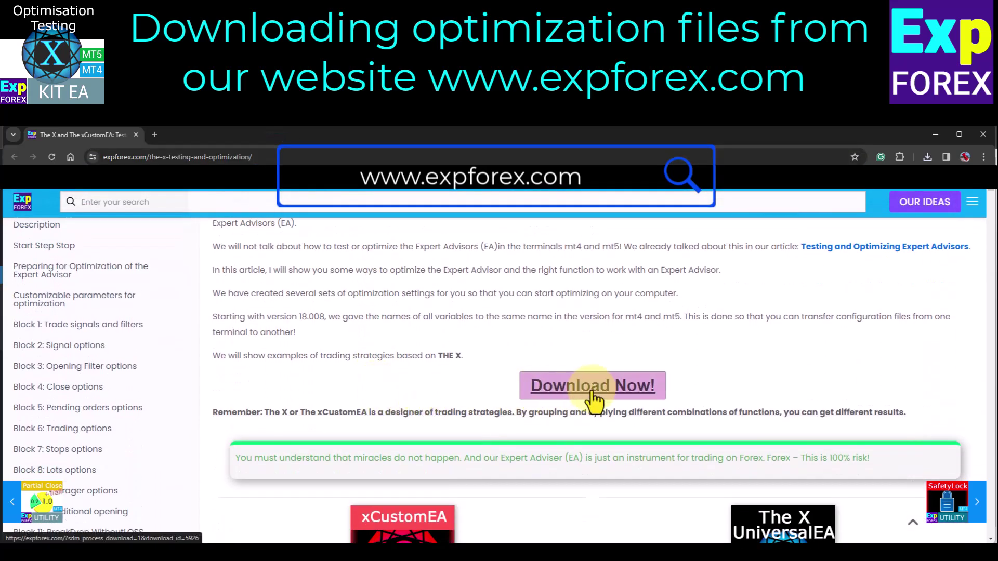
{"action": "left_click", "coordinate": [595, 391]}
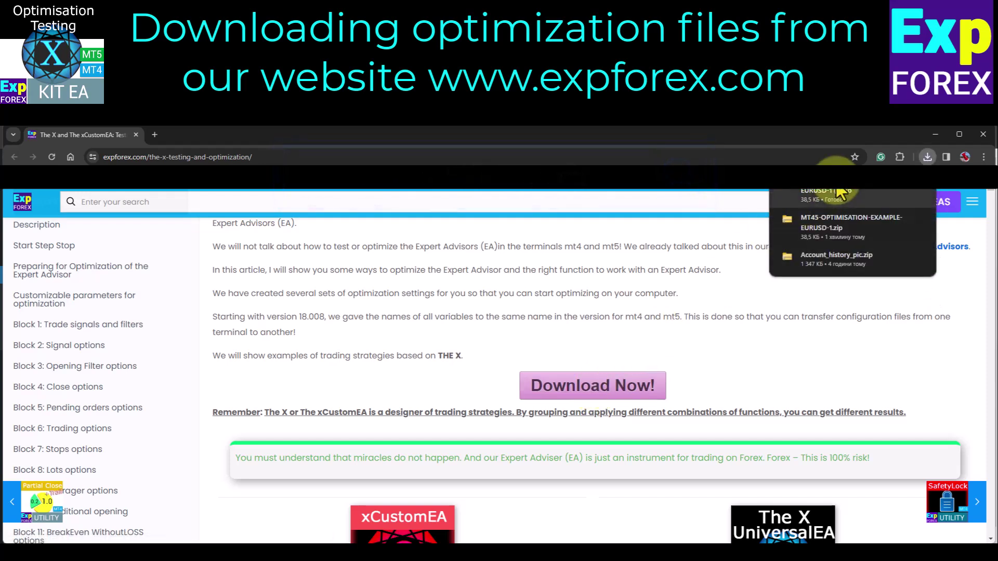
{"action": "left_click", "coordinate": [903, 193]}
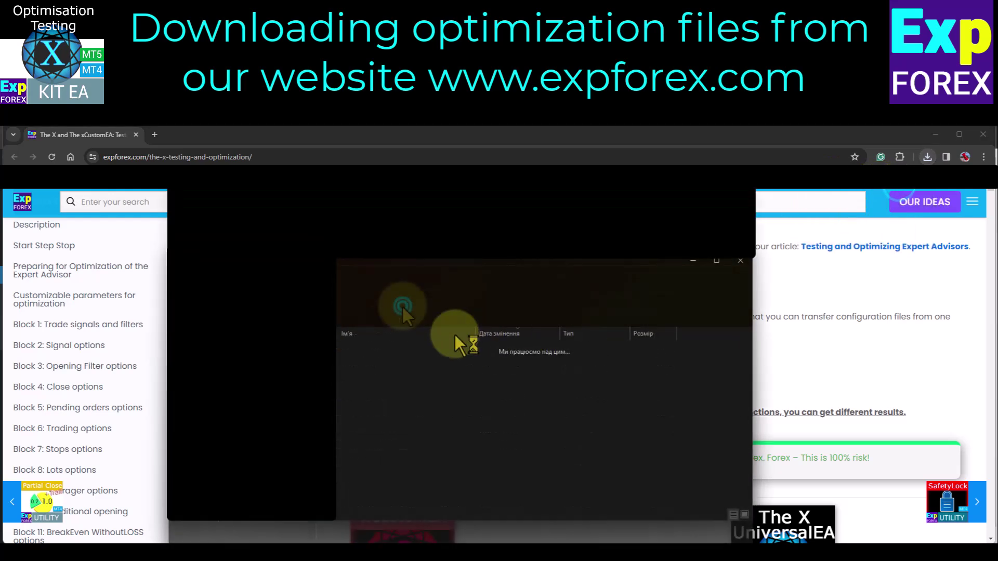
{"action": "left_click_drag", "start_coordinate": [413, 434], "coordinate": [361, 284]}
{"action": "left_click", "coordinate": [435, 471]}
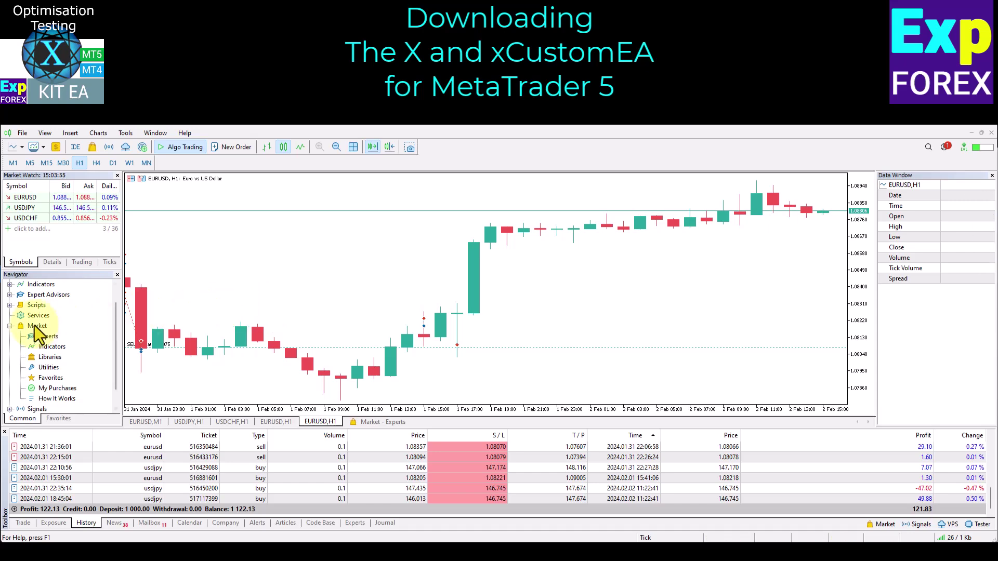
Step: In MetaTrader 5, search the Market for "Expforex" and install the Exp THE X FULL expert
{"action": "left_click", "coordinate": [368, 421]}
{"action": "left_click", "coordinate": [343, 181]}
{"action": "type", "text": "Expforex"}
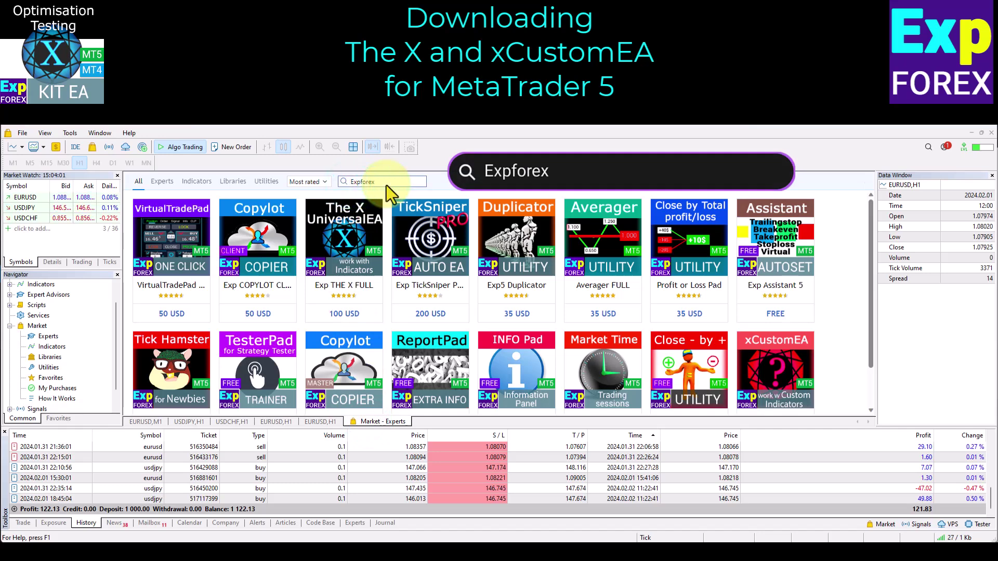
{"action": "left_click", "coordinate": [340, 266]}
{"action": "left_click", "coordinate": [234, 247]}
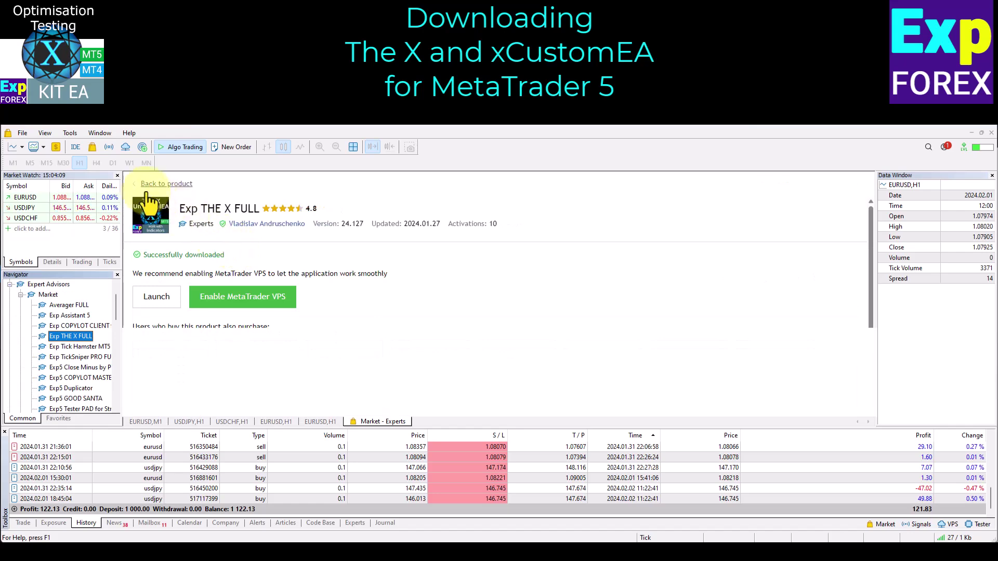
Step: Return to the Market search results and install Exp5 The xCustomEA for MT5
{"action": "left_click", "coordinate": [136, 185]}
{"action": "left_click", "coordinate": [137, 181]}
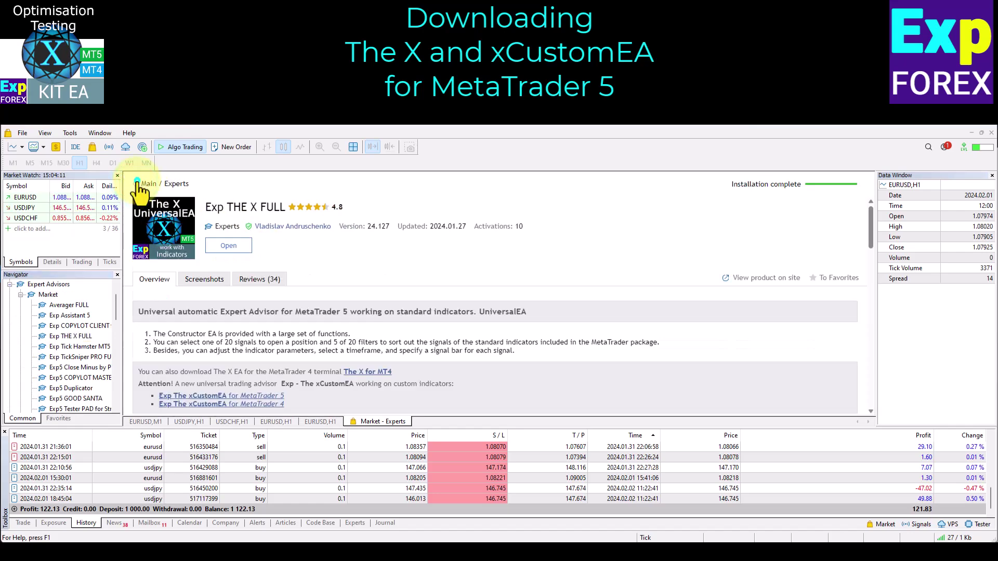
{"action": "left_click", "coordinate": [699, 359]}
{"action": "left_click", "coordinate": [778, 370]}
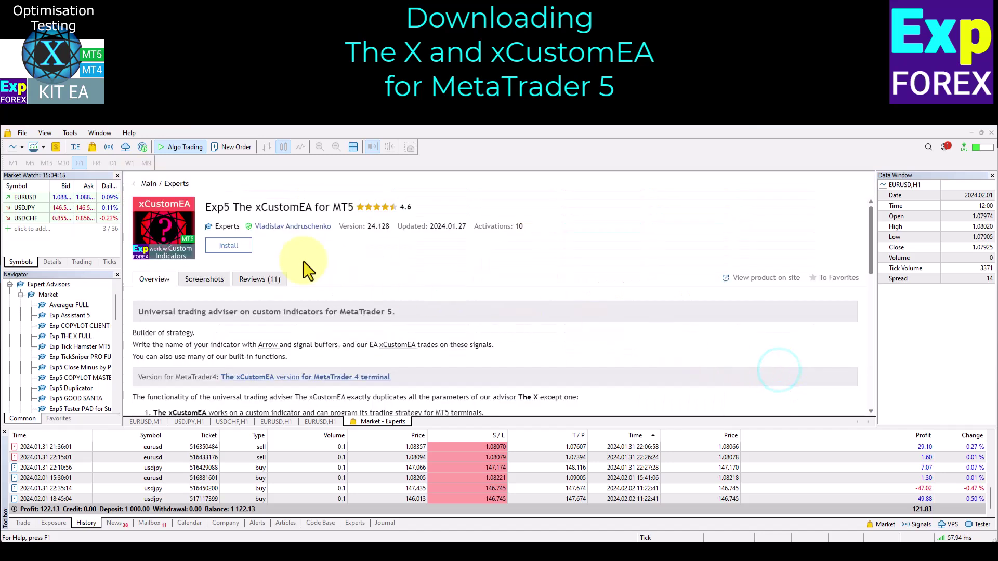
{"action": "left_click", "coordinate": [242, 248]}
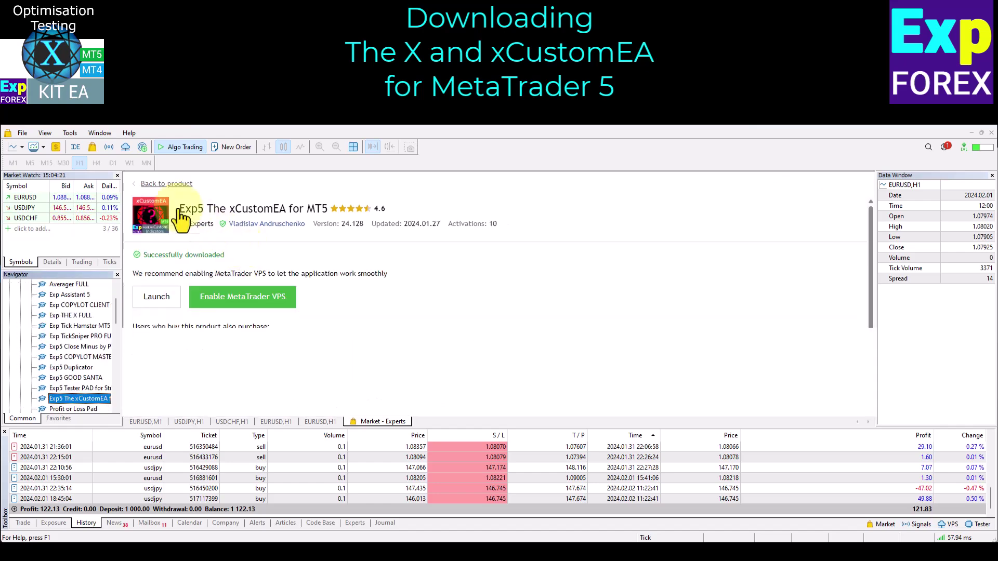
{"action": "left_click", "coordinate": [136, 184]}
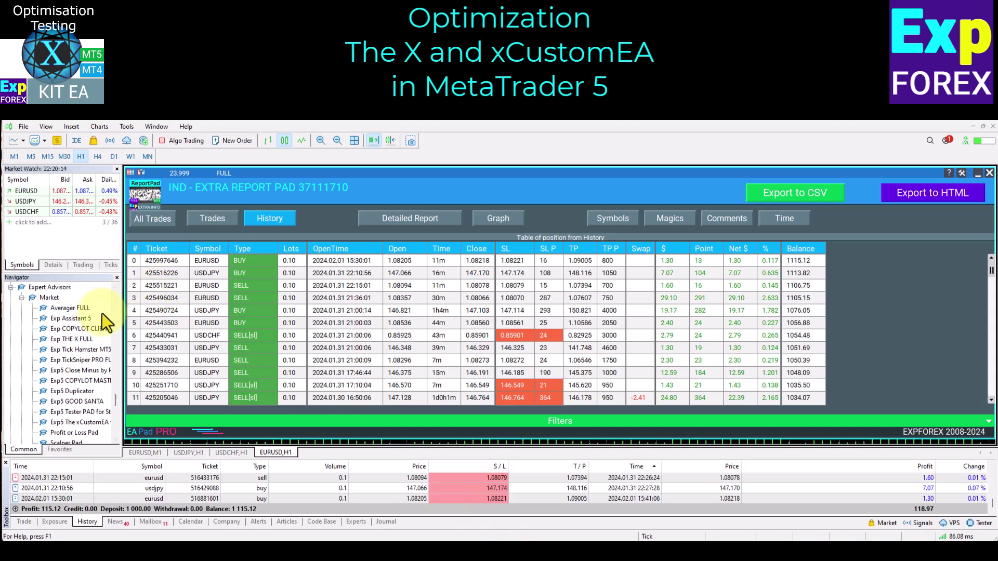
Step: Send Exp5 The xCustomEA for MT5 to the Strategy Tester and close the Toolbox
{"action": "left_click_drag", "start_coordinate": [94, 347], "coordinate": [99, 354]}
{"action": "left_click", "coordinate": [98, 359]}
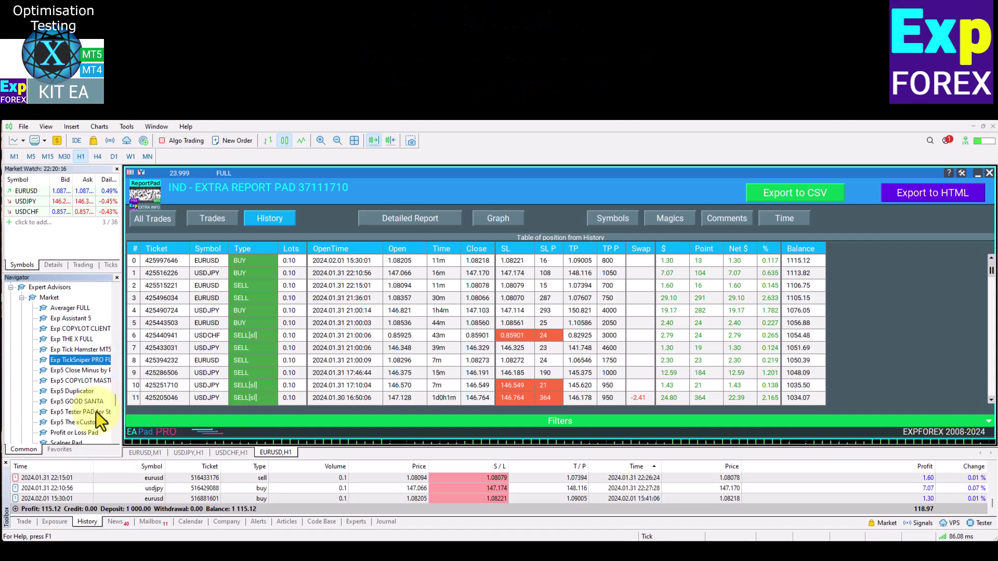
{"action": "right_click", "coordinate": [111, 422]}
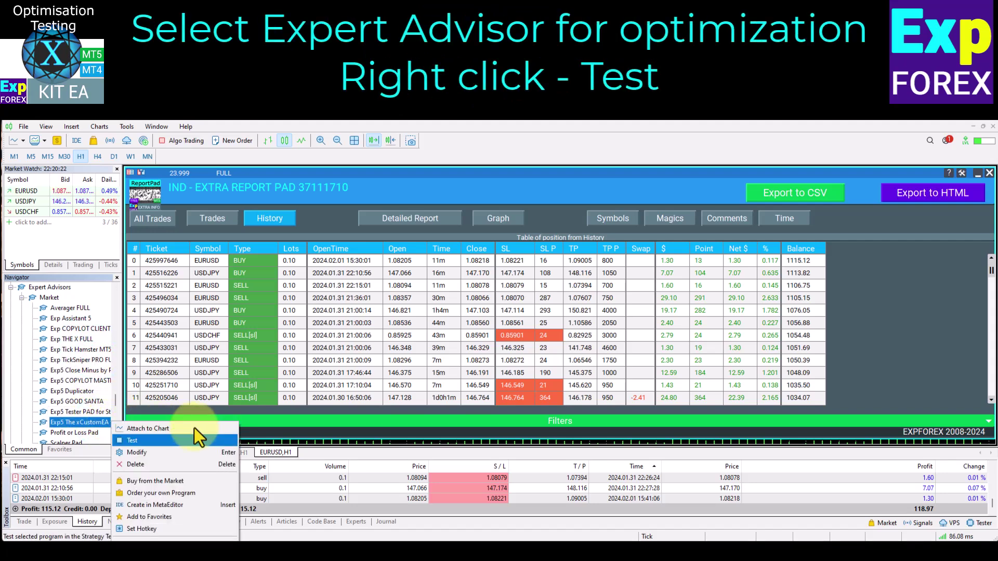
{"action": "left_click", "coordinate": [178, 442]}
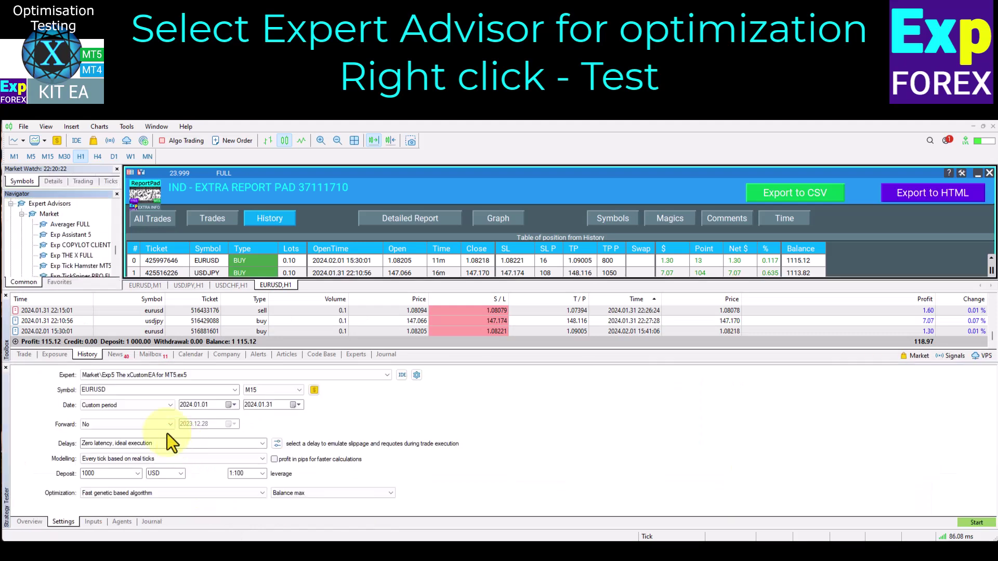
{"action": "left_click", "coordinate": [6, 296]}
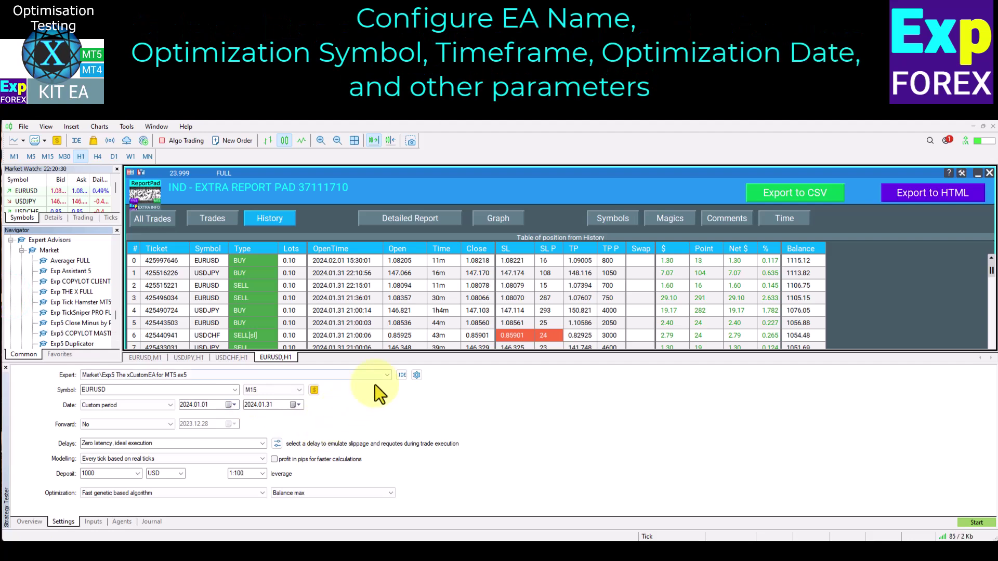
Step: Keep Exp5 The xCustomEA for MT5 and EURUSD as expert and symbol, and set the test timeframe to M1
{"action": "left_click", "coordinate": [385, 375]}
{"action": "left_click", "coordinate": [176, 468]}
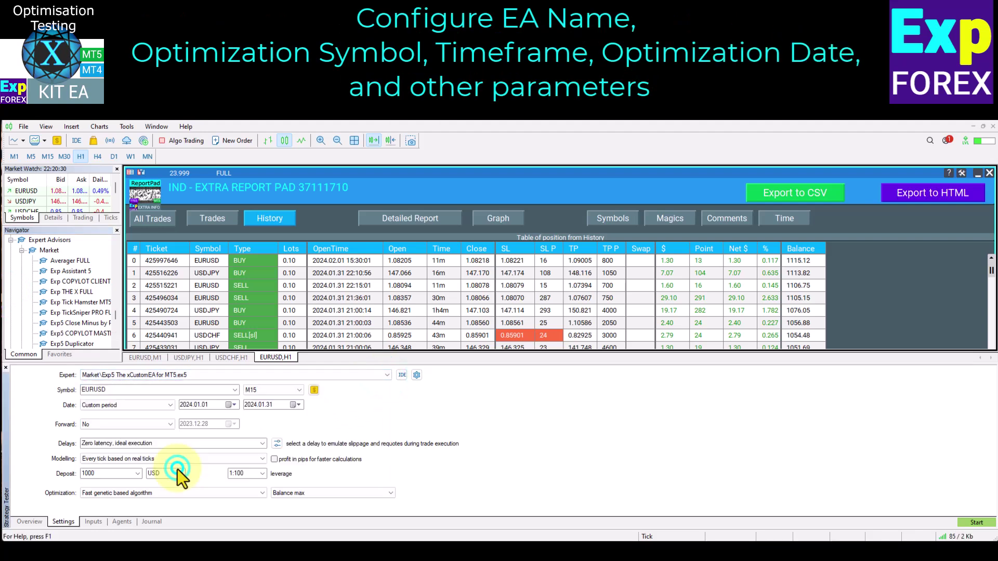
{"action": "left_click", "coordinate": [221, 390]}
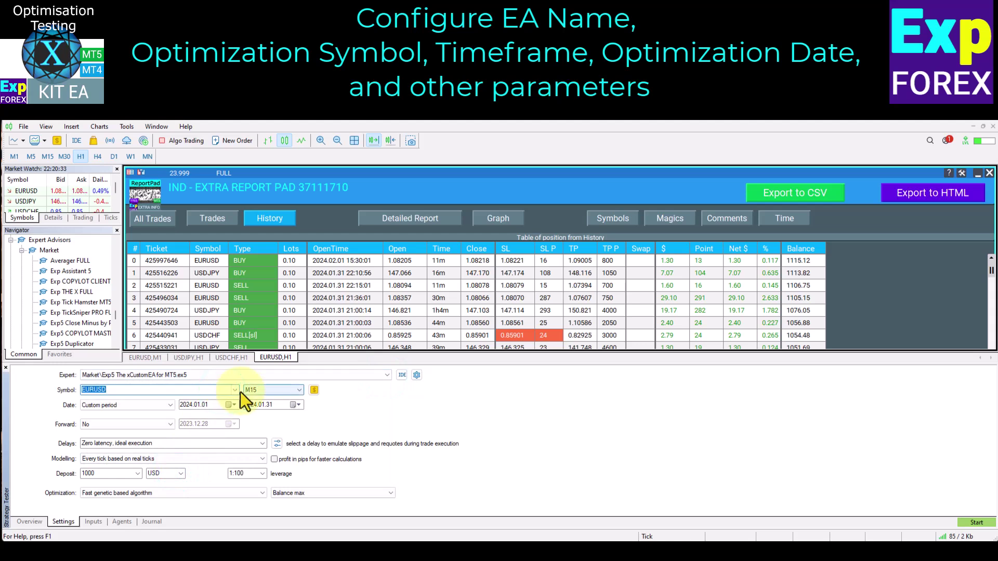
{"action": "left_click", "coordinate": [266, 391]}
{"action": "left_click", "coordinate": [266, 399]}
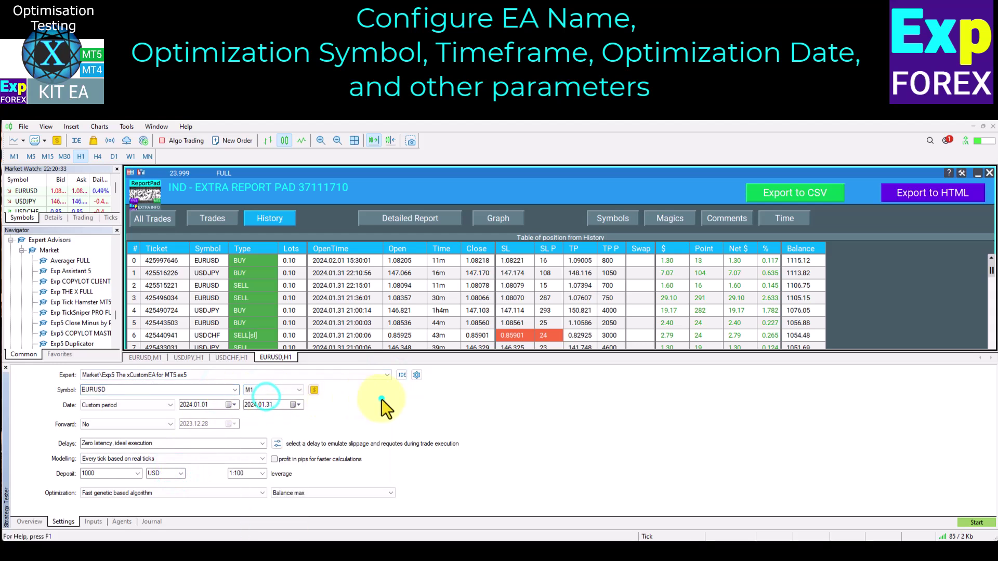
Step: Set the start date of the custom test period to 2023.01.01
{"action": "left_click", "coordinate": [187, 404]}
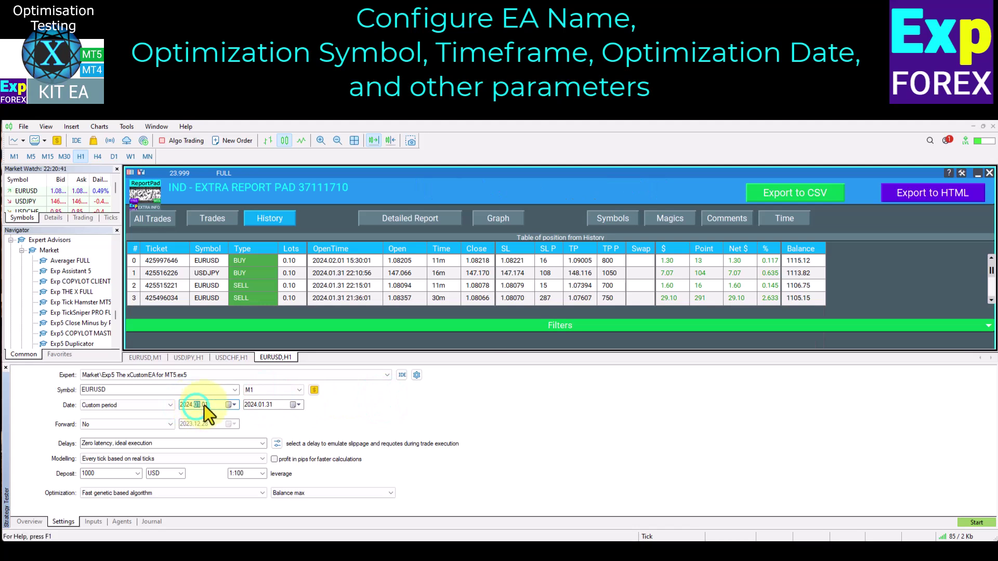
{"action": "left_click", "coordinate": [188, 407]}
{"action": "type", "text": "2023"}
{"action": "left_click", "coordinate": [357, 412]}
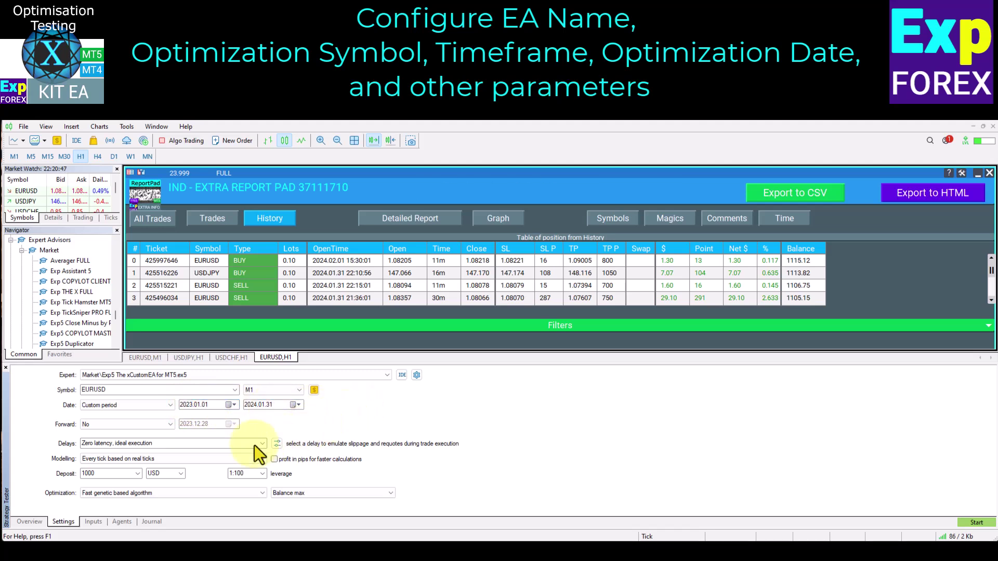
Step: Configure the test with Every tick modelling, Fast genetic based algorithm optimization and a 1/2 forward period
{"action": "left_click", "coordinate": [209, 460]}
{"action": "left_click", "coordinate": [194, 465]}
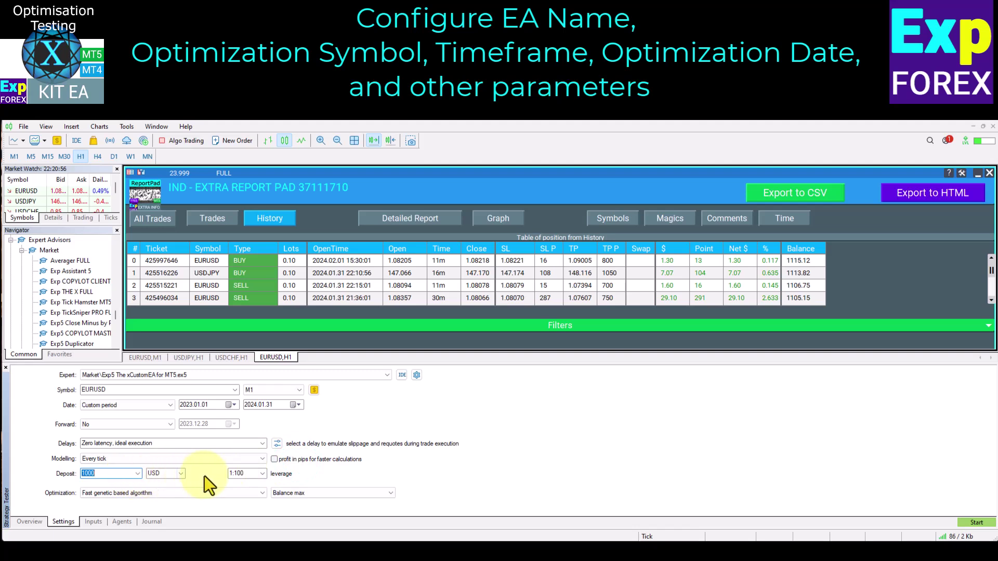
{"action": "left_click", "coordinate": [155, 493]}
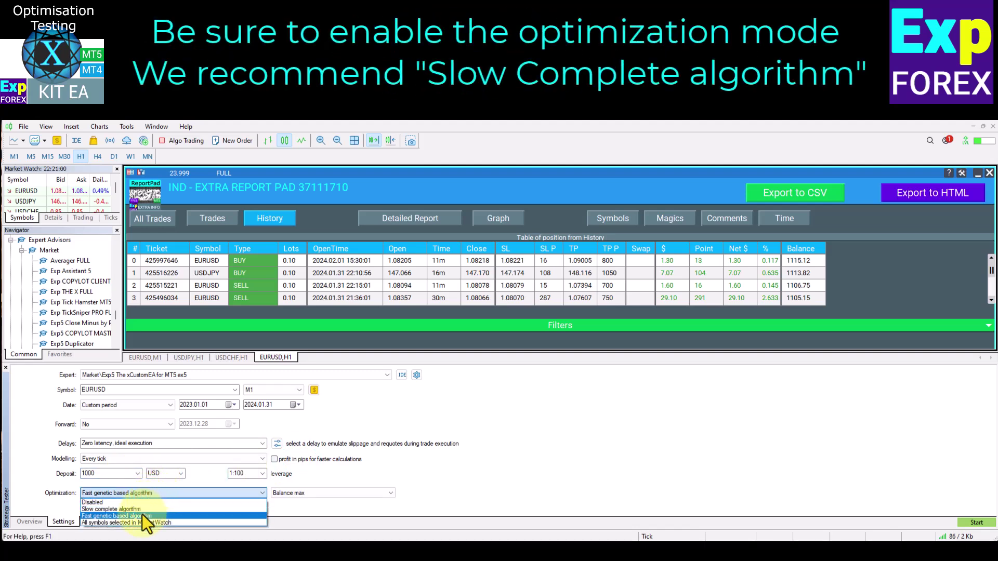
{"action": "left_click", "coordinate": [140, 516]}
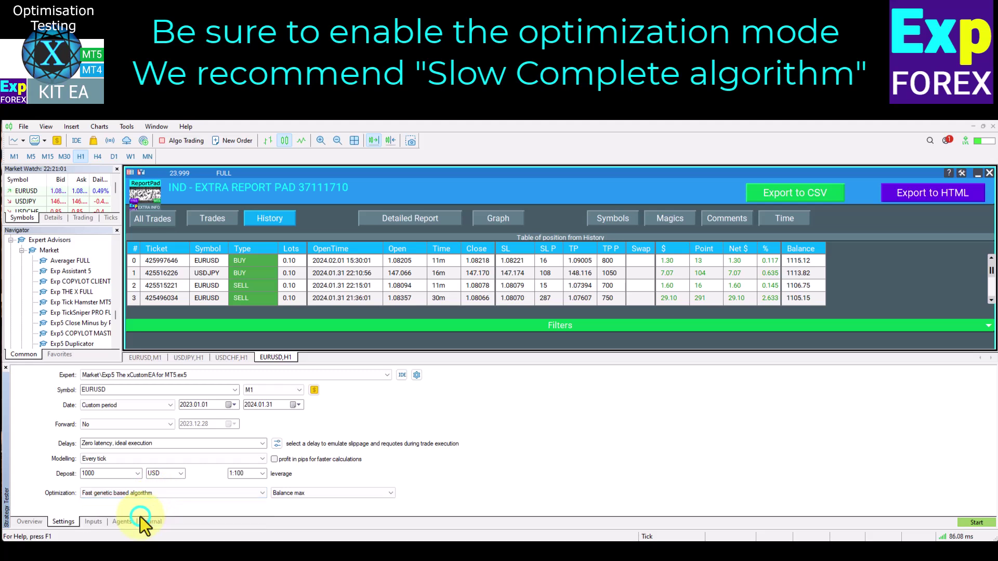
{"action": "left_click", "coordinate": [114, 426]}
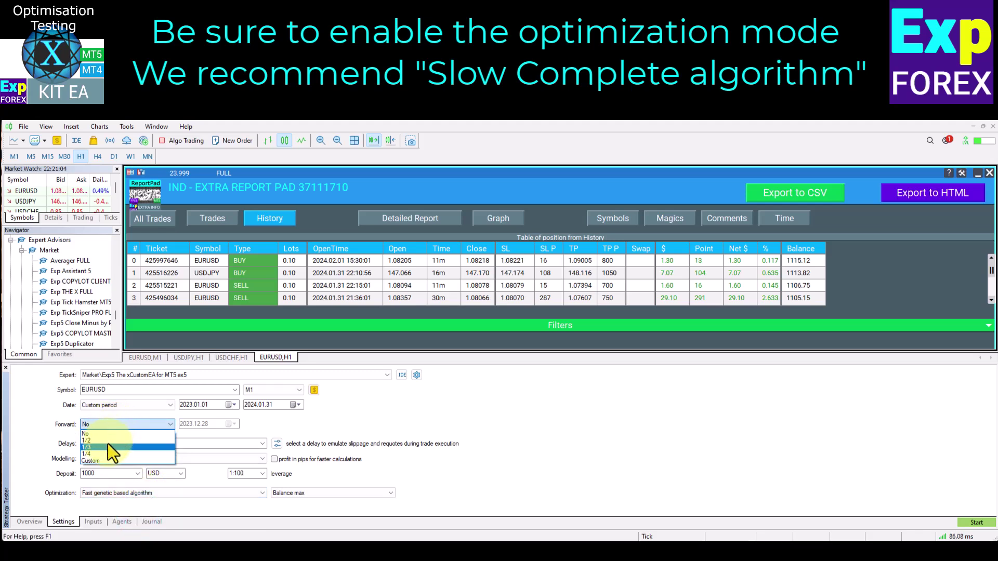
{"action": "left_click", "coordinate": [108, 440]}
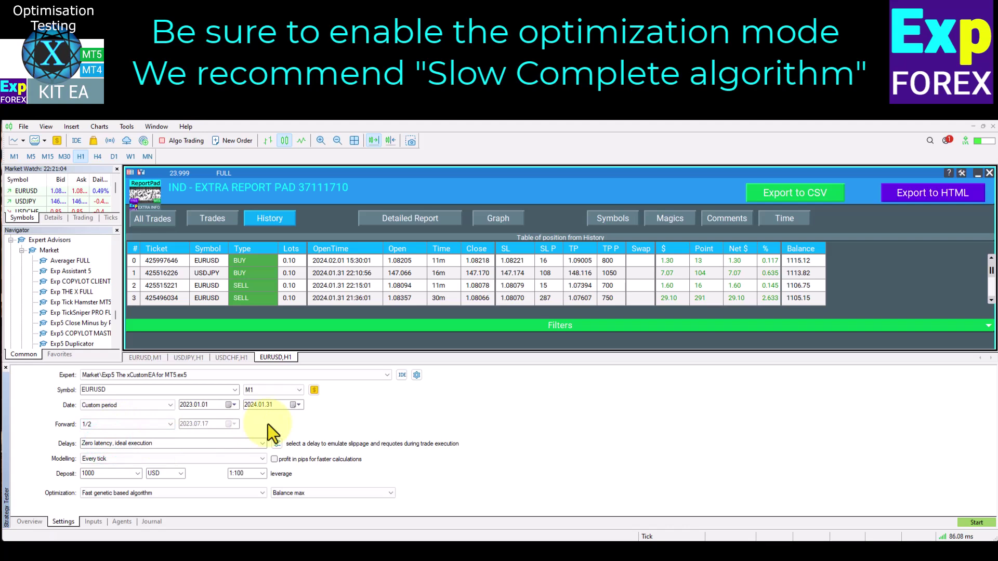
Step: Load the expert's input parameters from the file "!!! xCustomEA 2024 OPtimization.set"
{"action": "left_click", "coordinate": [86, 522]}
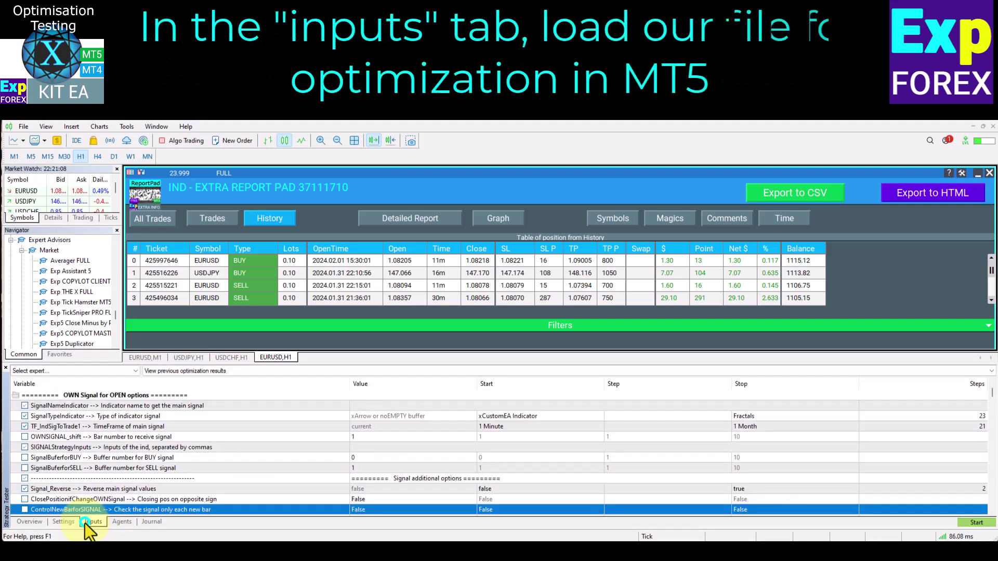
{"action": "right_click", "coordinate": [236, 428]}
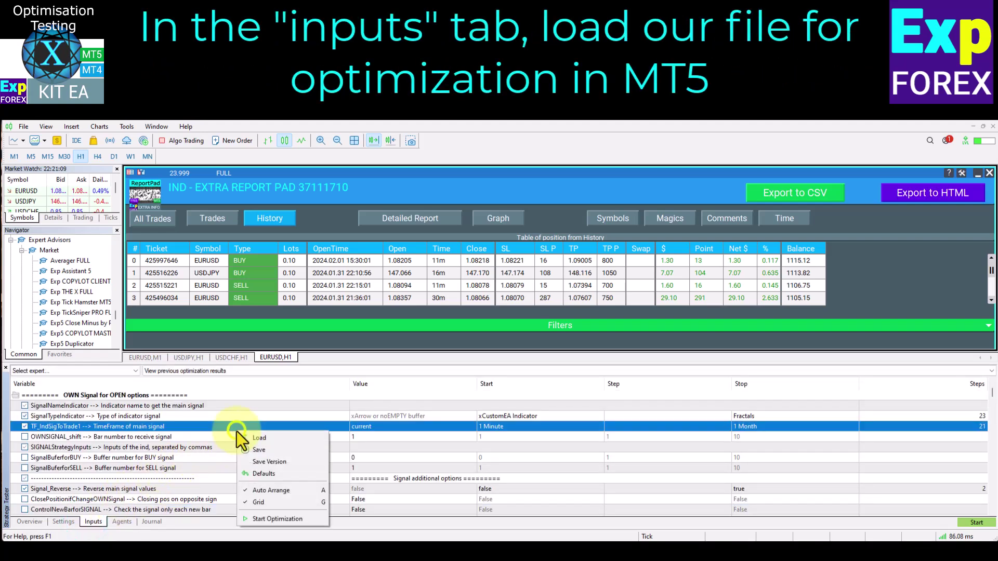
{"action": "left_click", "coordinate": [298, 437]}
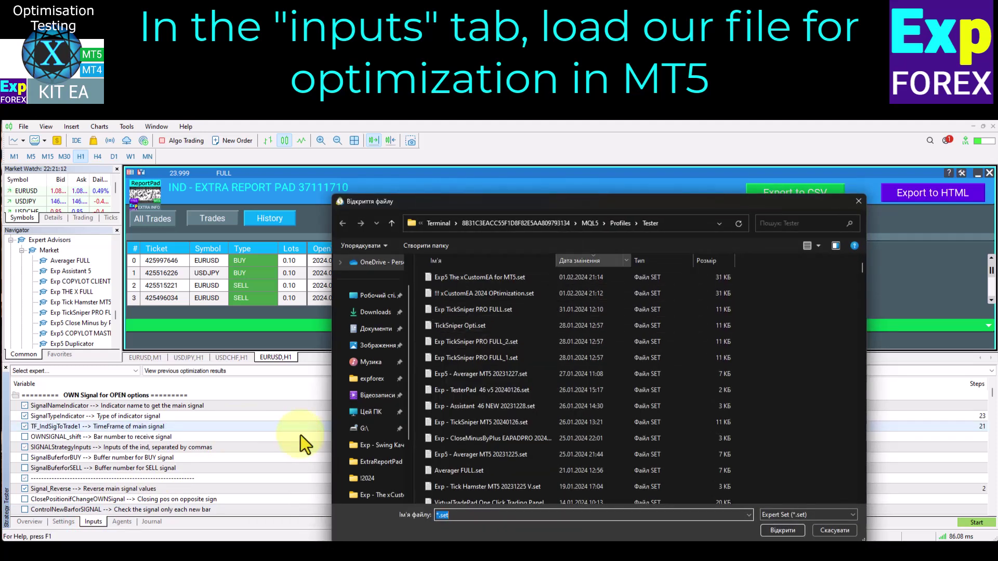
{"action": "left_click", "coordinate": [521, 295]}
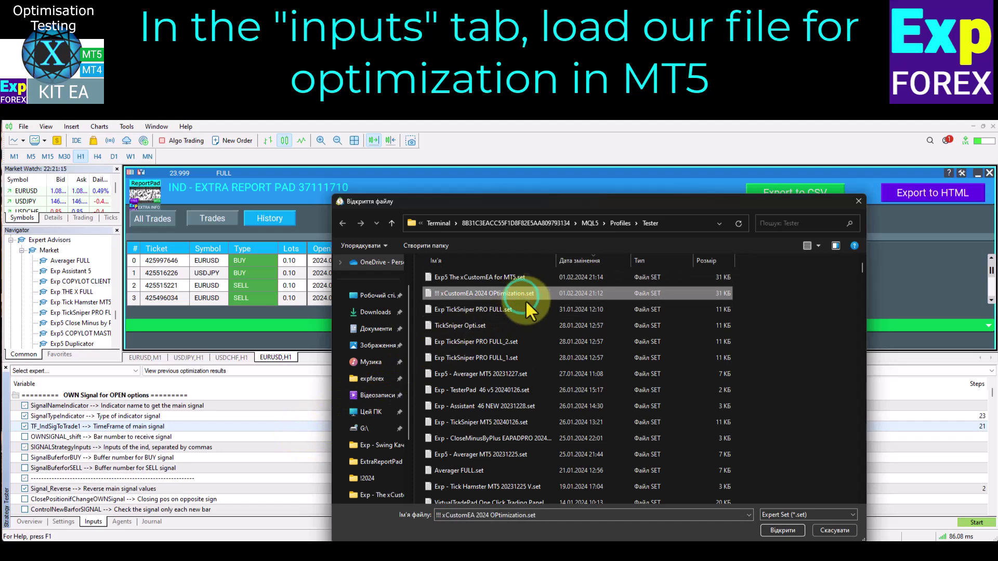
{"action": "left_click", "coordinate": [785, 531]}
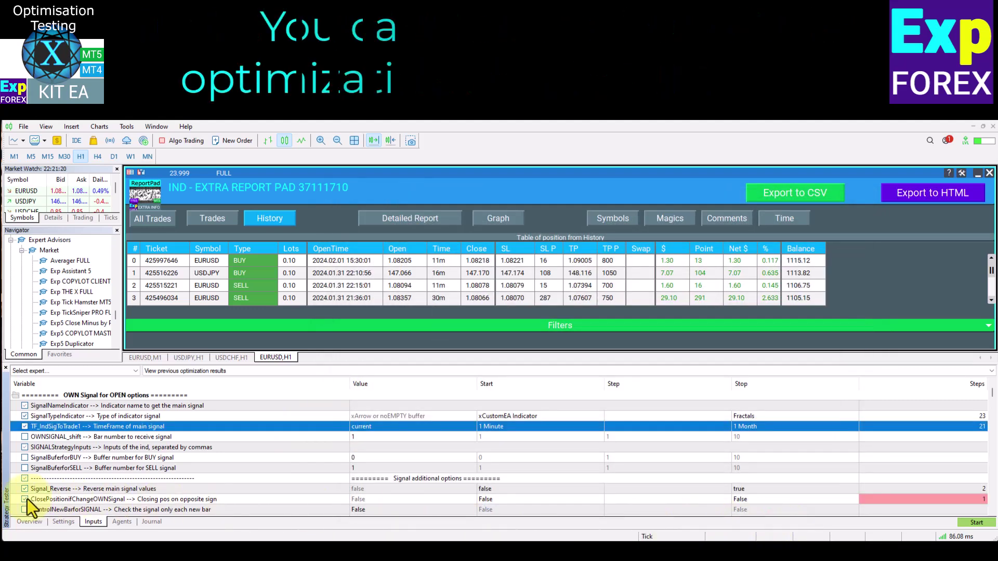
Step: Review the expert's optimization parameters through to the total number of steps at the end of the list
{"action": "scroll", "coordinate": [27, 499], "scroll_direction": "down", "scroll_amount": 8}
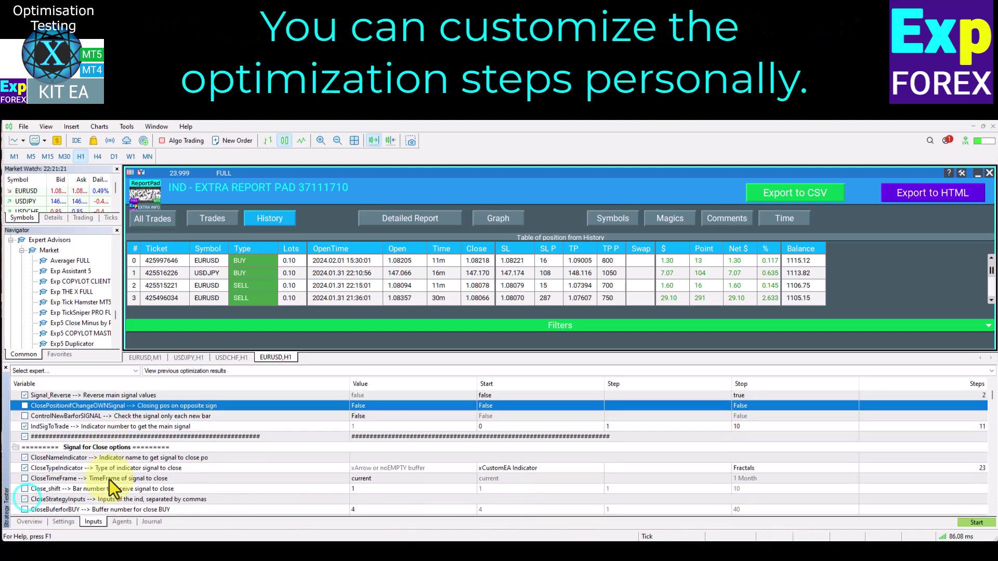
{"action": "scroll", "coordinate": [109, 479], "scroll_direction": "down", "scroll_amount": 5}
{"action": "left_click_drag", "start_coordinate": [991, 423], "coordinate": [992, 507]}
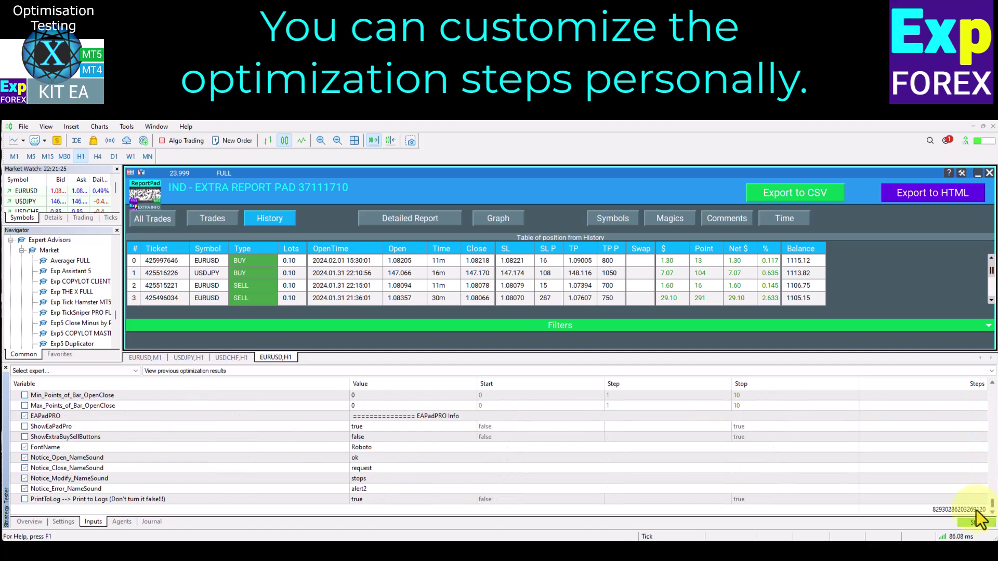
{"action": "left_click", "coordinate": [954, 508]}
Step: Examine the local testing agents, checking the status of each core and the options available for it
{"action": "left_click", "coordinate": [123, 523]}
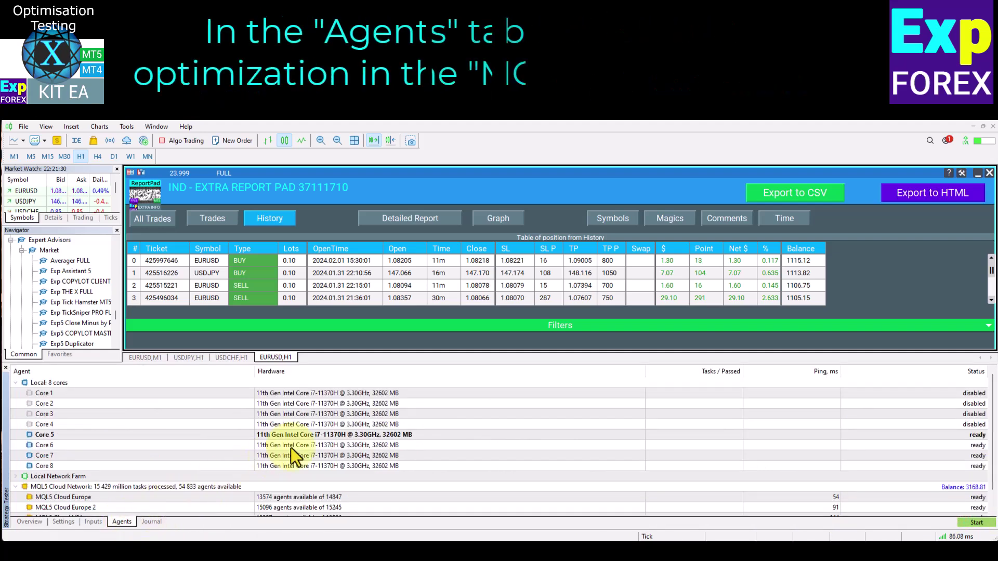
{"action": "left_click", "coordinate": [410, 394]}
{"action": "right_click", "coordinate": [409, 393]}
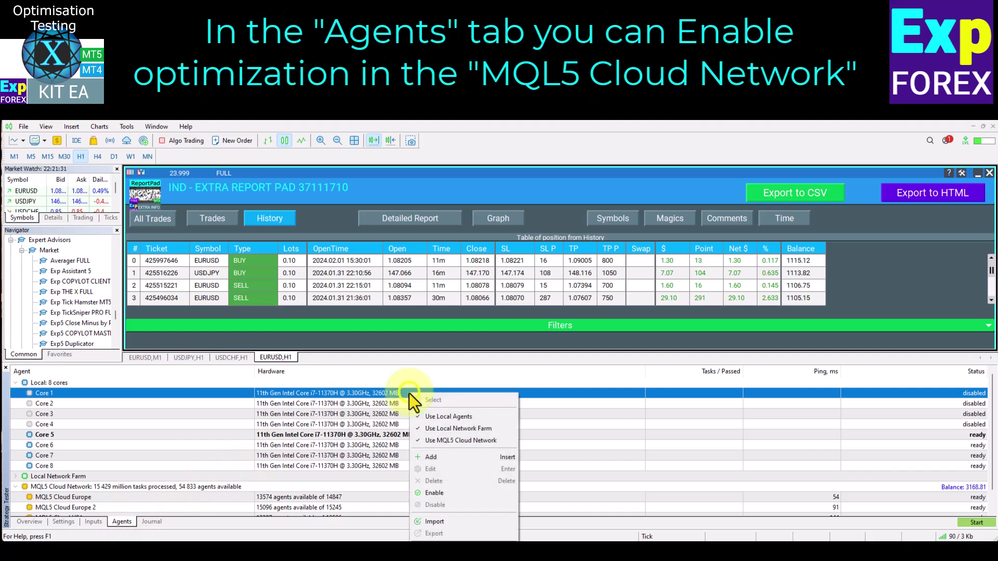
{"action": "left_click", "coordinate": [365, 408]}
{"action": "left_click", "coordinate": [376, 413]}
{"action": "left_click", "coordinate": [382, 423]}
{"action": "left_click", "coordinate": [386, 436]}
{"action": "right_click", "coordinate": [386, 437]}
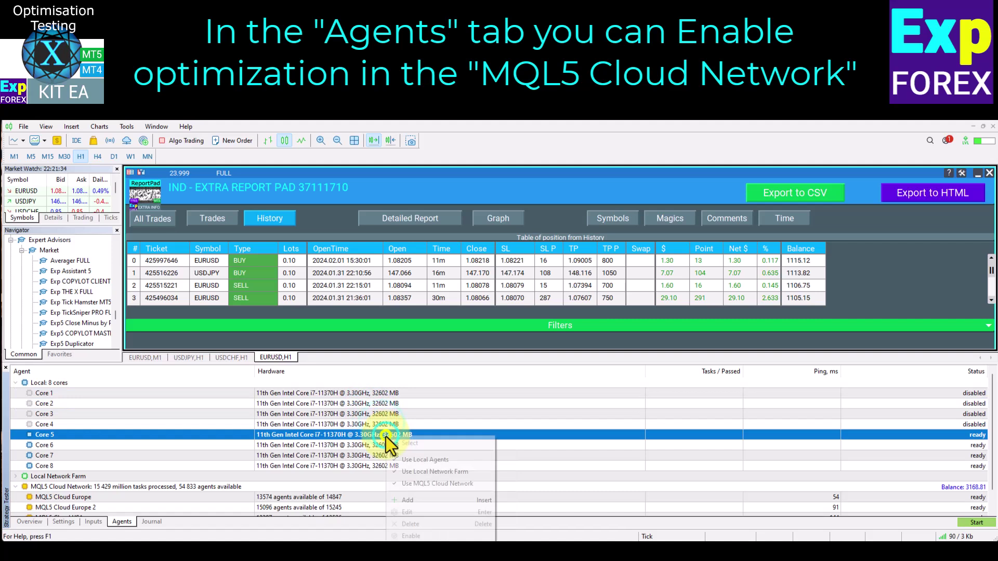
{"action": "left_click", "coordinate": [356, 446]}
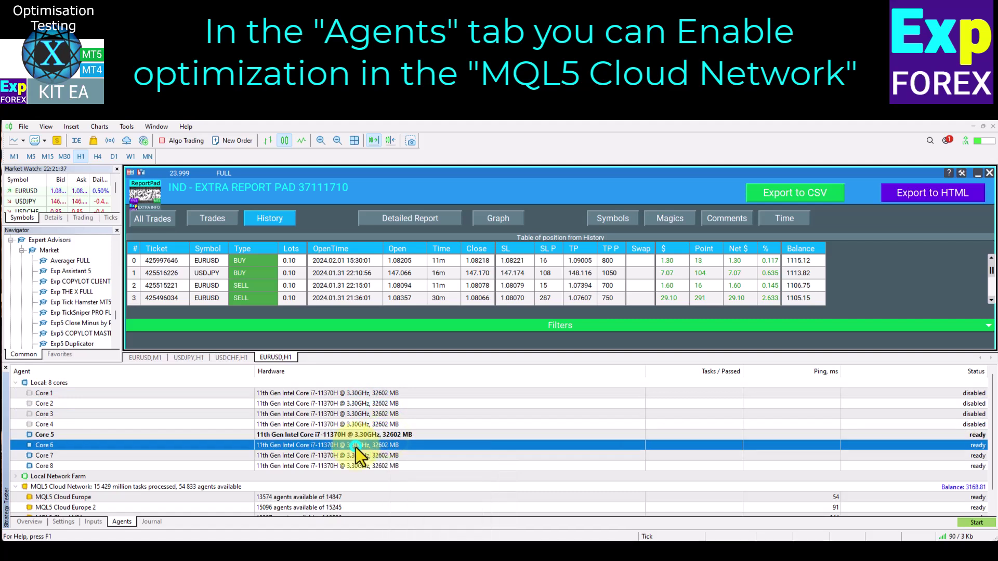
{"action": "left_click", "coordinate": [385, 454]}
{"action": "left_click", "coordinate": [387, 465]}
Step: Check the agent usage options for the MQL5 Cloud Network and start the optimization
{"action": "scroll", "coordinate": [343, 469], "scroll_direction": "down", "scroll_amount": 1}
{"action": "right_click", "coordinate": [304, 468]}
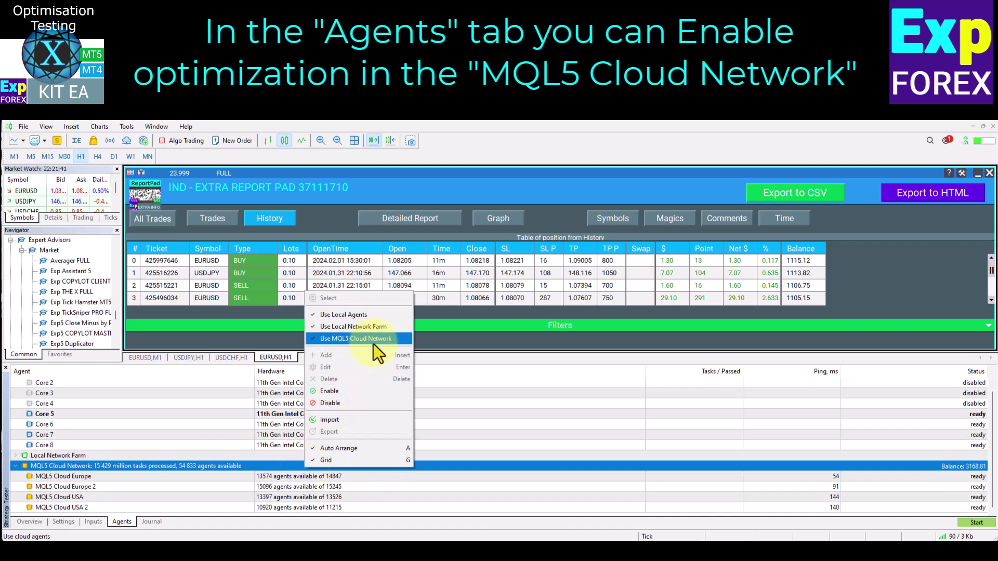
{"action": "key", "text": "Up"}
{"action": "key", "text": "Up"}
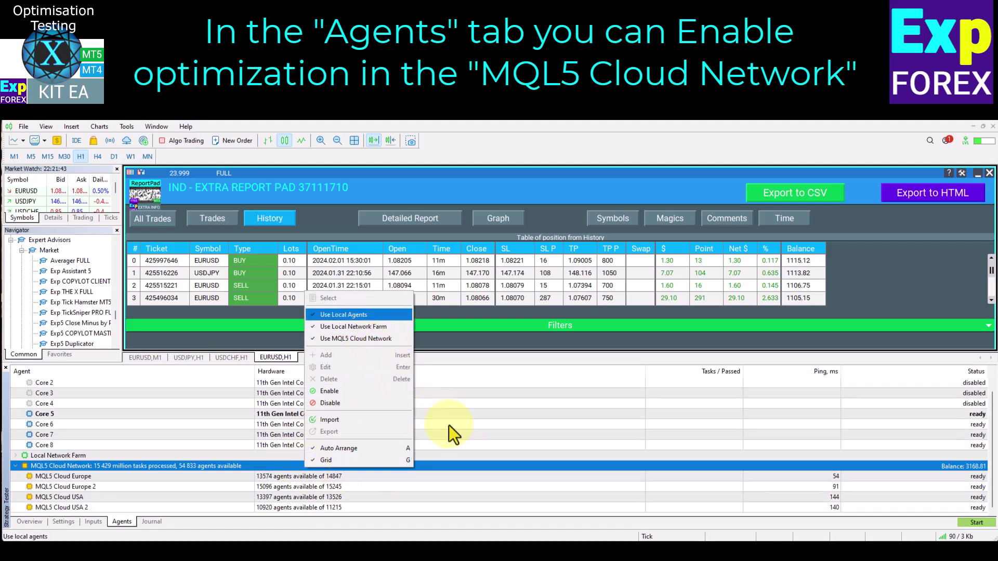
{"action": "left_click", "coordinate": [498, 478]}
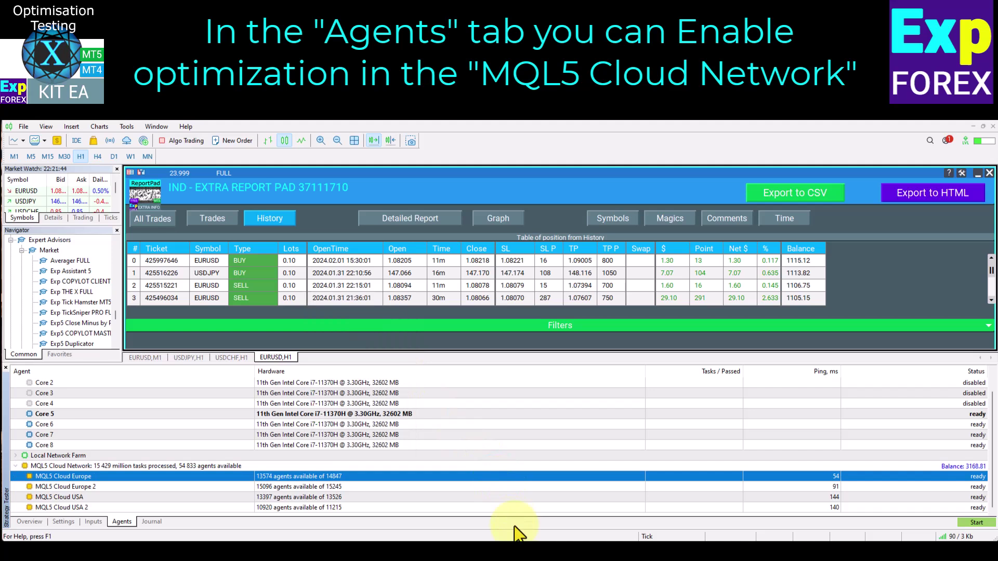
{"action": "left_click", "coordinate": [542, 484]}
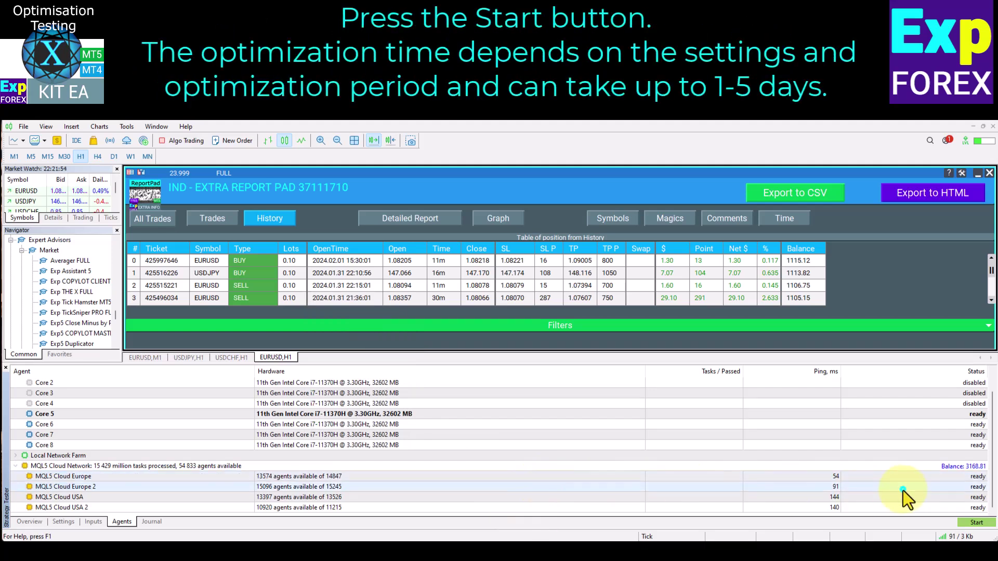
{"action": "left_click", "coordinate": [981, 525]}
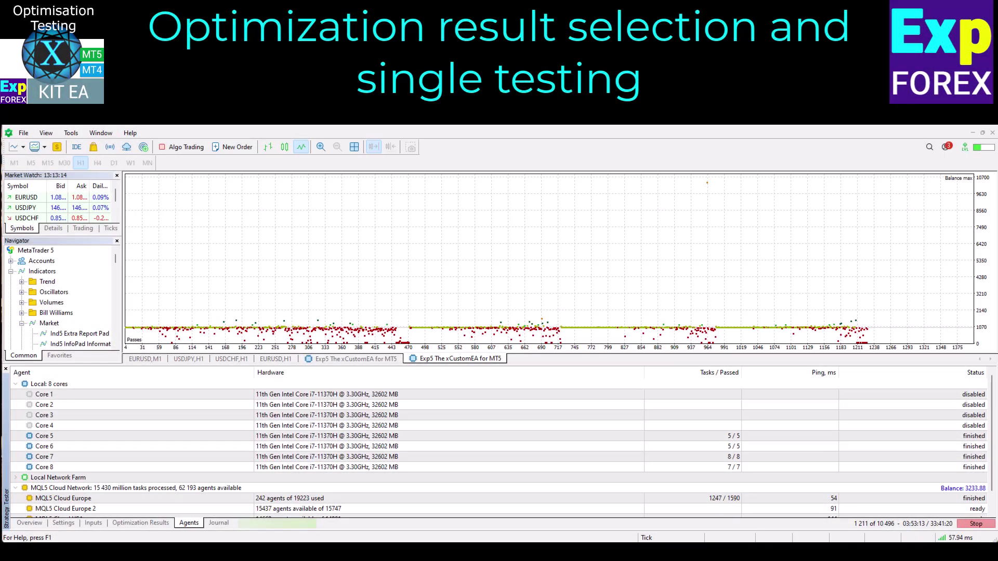
Step: Examine the cloud agents' task progress and the list of optimization results
{"action": "scroll", "coordinate": [223, 500], "scroll_direction": "down", "scroll_amount": 1}
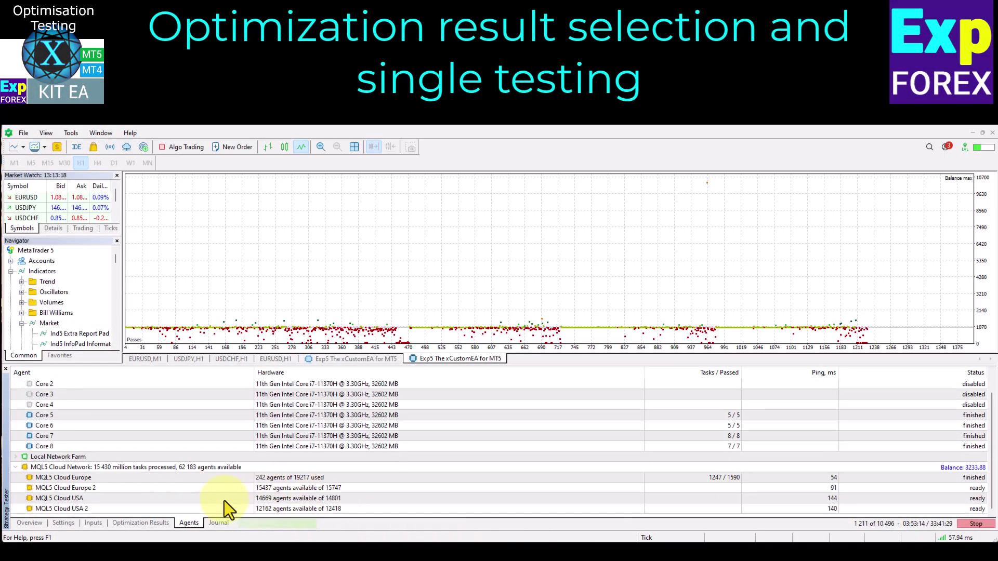
{"action": "left_click", "coordinate": [148, 524]}
{"action": "left_click", "coordinate": [158, 421]}
{"action": "left_click", "coordinate": [389, 407]}
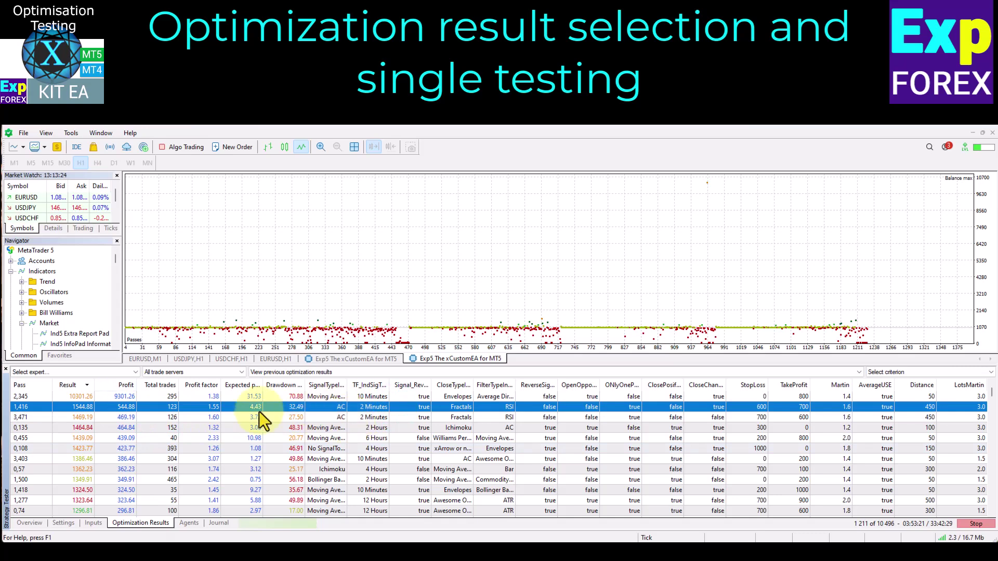
Step: Check the options for optimization pass 2,345 and stop the running optimization
{"action": "left_click", "coordinate": [126, 397]}
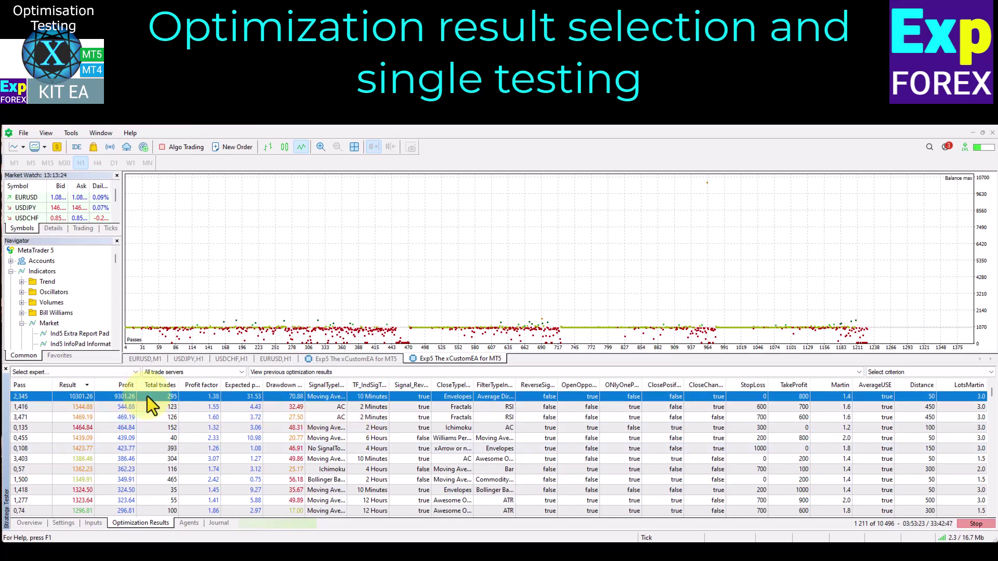
{"action": "right_click", "coordinate": [148, 396]}
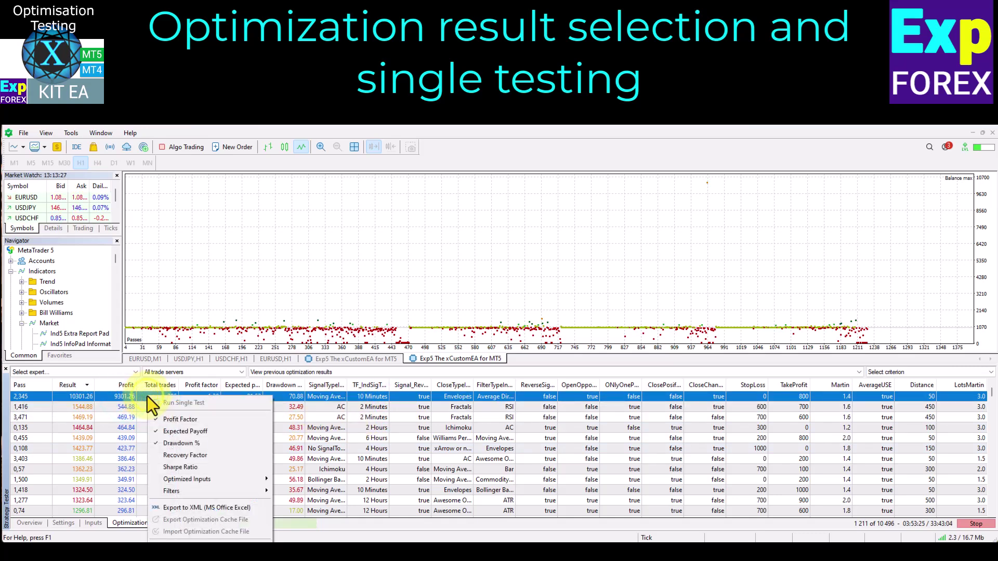
{"action": "left_click", "coordinate": [135, 396]}
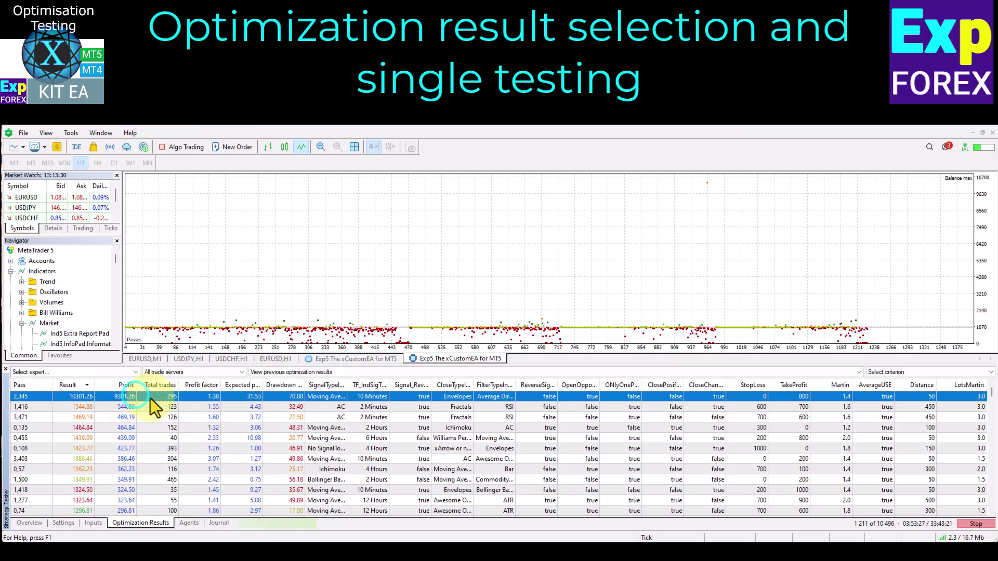
{"action": "left_click", "coordinate": [976, 524]}
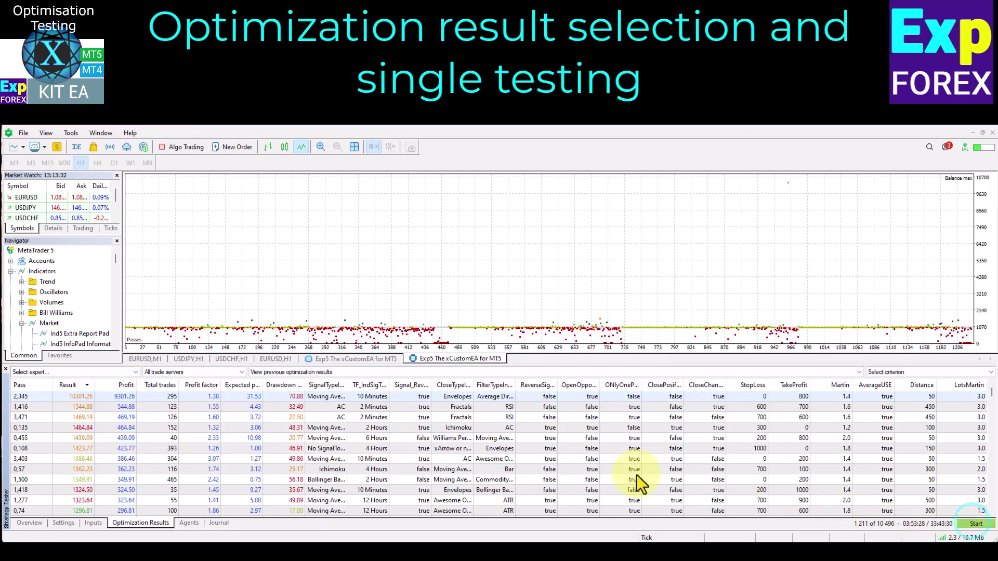
Step: Run a single test with the parameters of pass 2,345, the pass with the highest result
{"action": "left_click", "coordinate": [132, 404]}
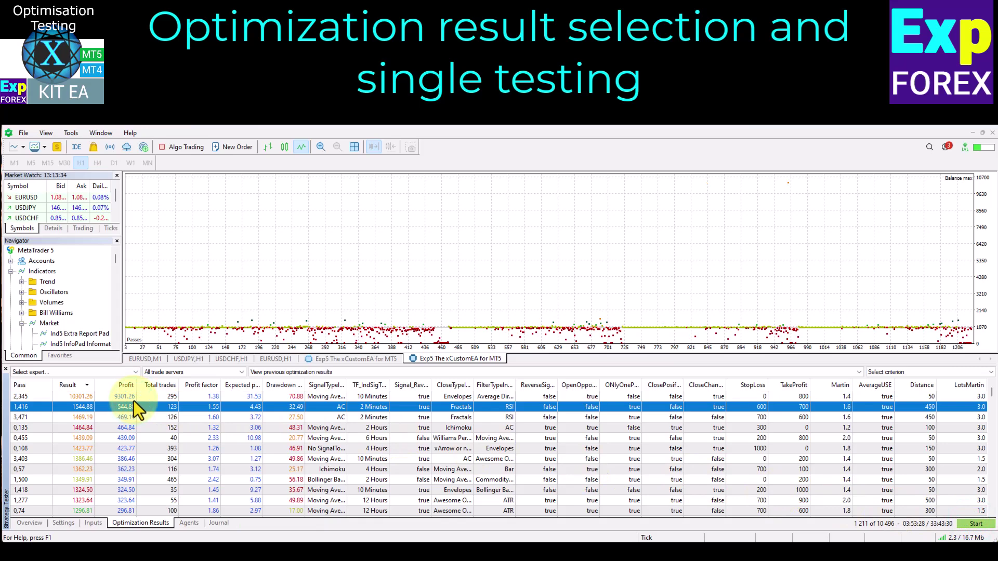
{"action": "left_click", "coordinate": [133, 400]}
{"action": "right_click", "coordinate": [147, 397]}
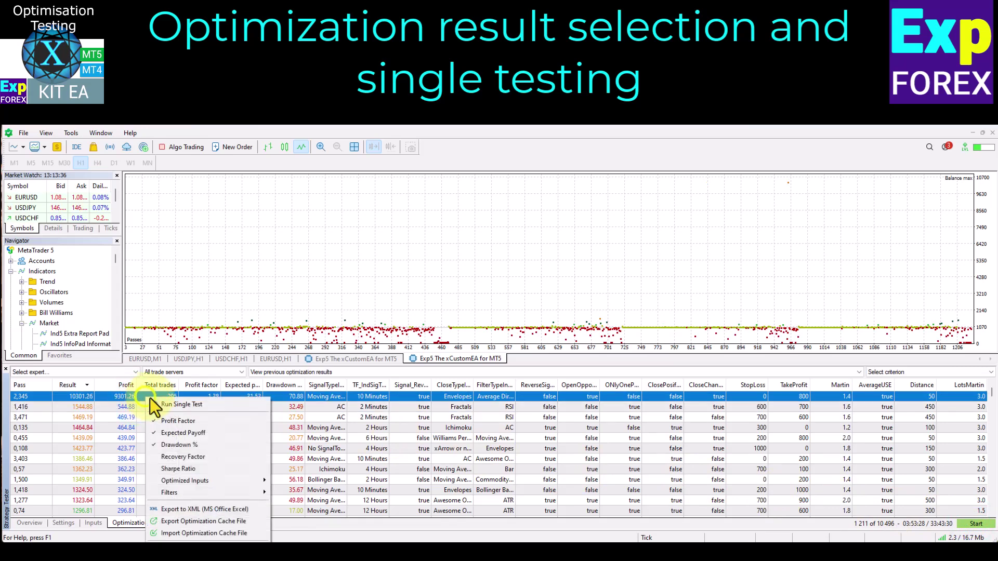
{"action": "left_click", "coordinate": [230, 403]}
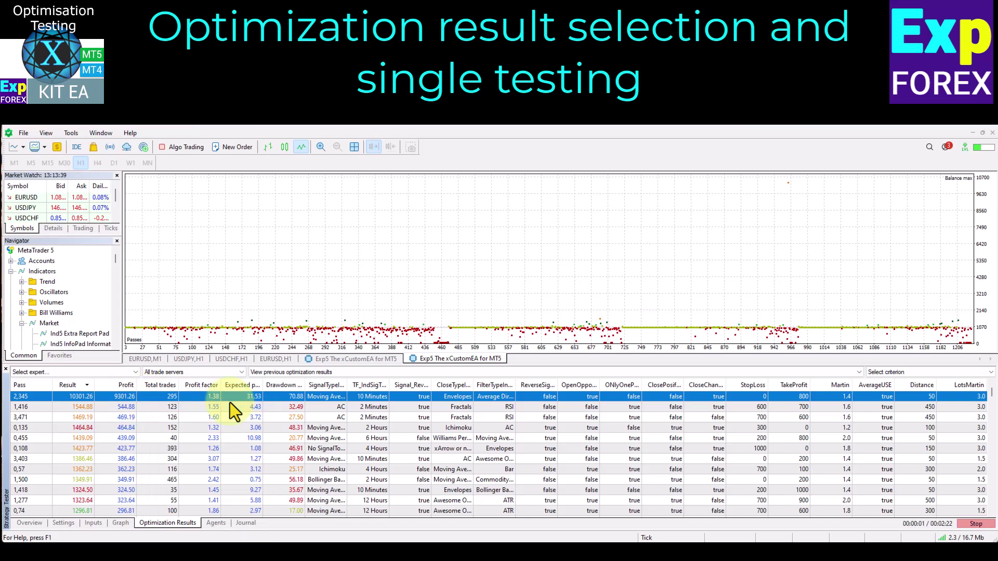
Step: Check the single test's settings and examine its balance and equity graph
{"action": "left_click", "coordinate": [110, 523]}
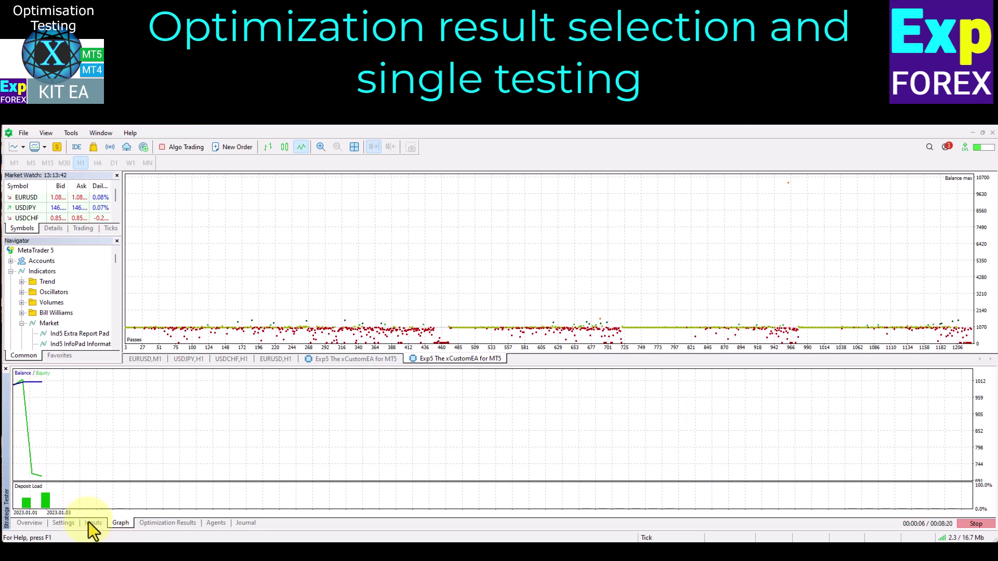
{"action": "left_click", "coordinate": [67, 522]}
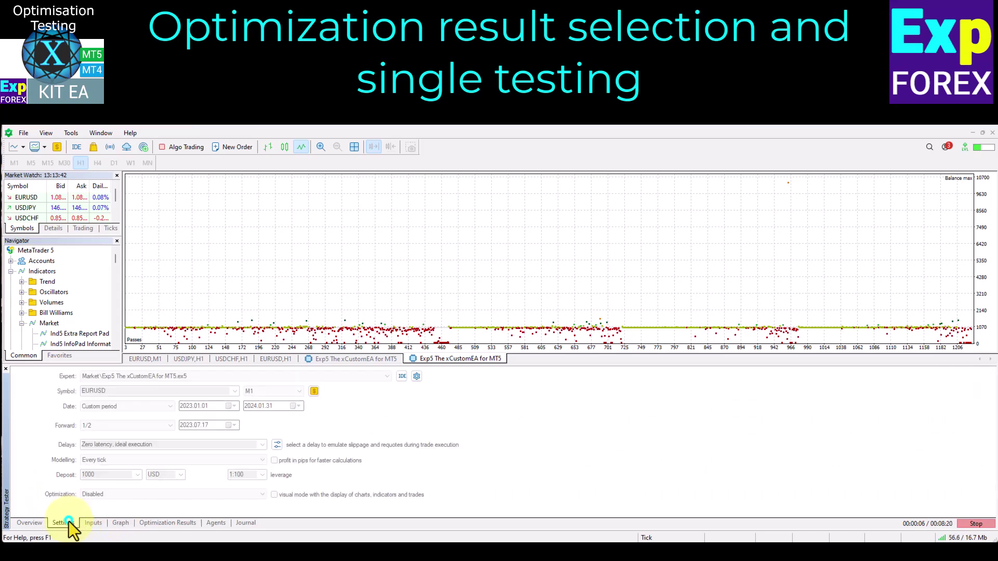
{"action": "left_click", "coordinate": [121, 523]}
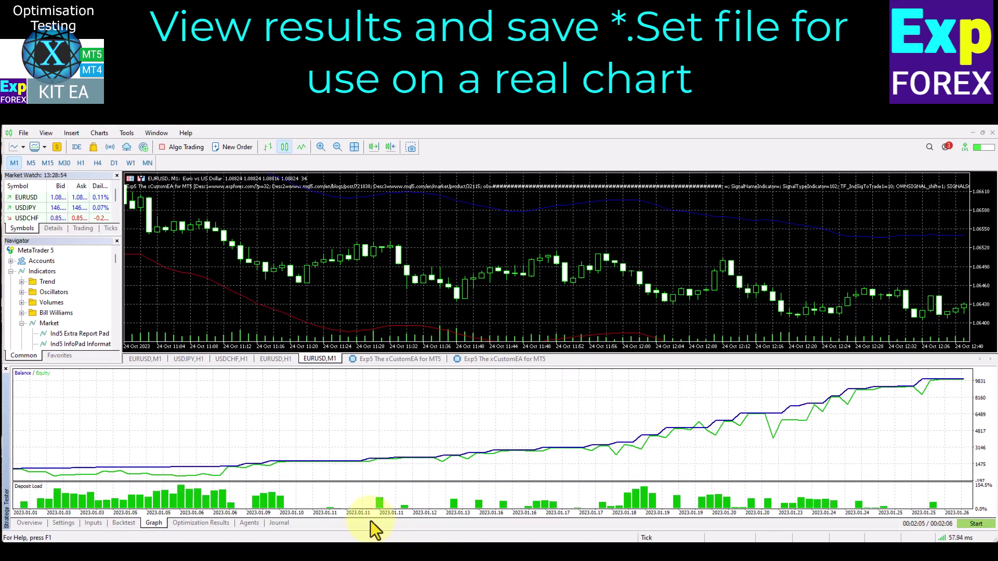
{"action": "left_click", "coordinate": [217, 438]}
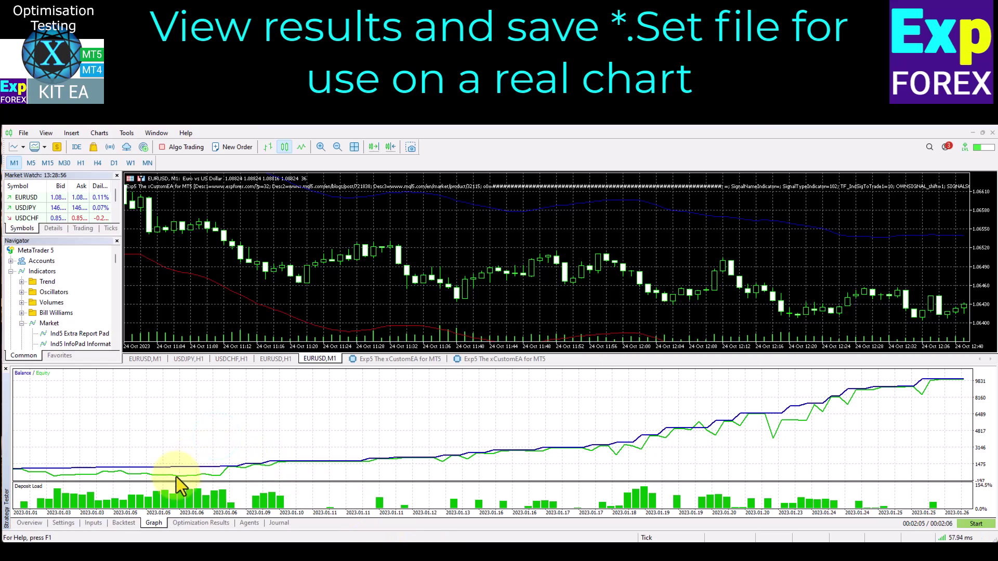
Step: Review the profit and loss figures in the single test's backtest report
{"action": "left_click", "coordinate": [127, 524]}
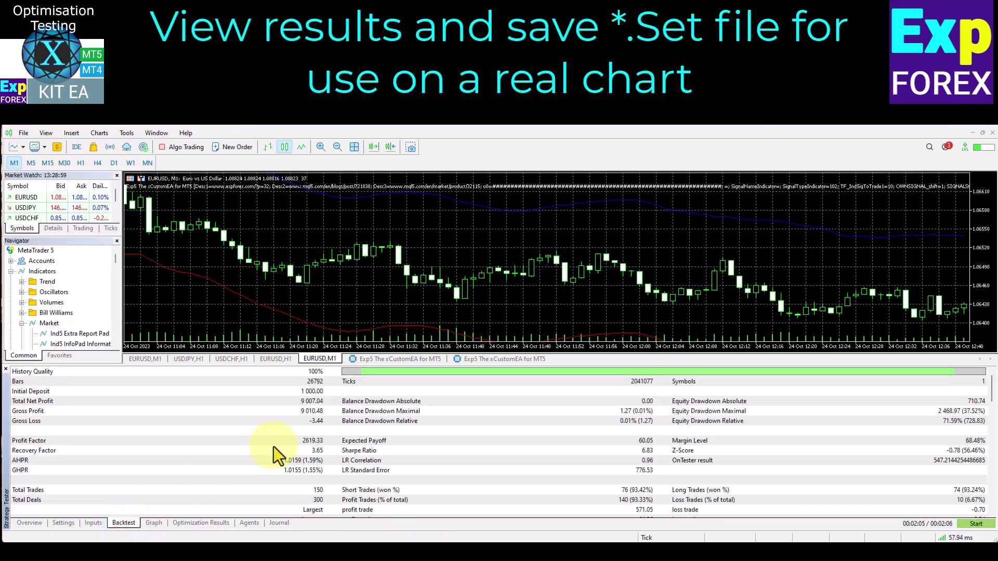
{"action": "left_click", "coordinate": [311, 420]}
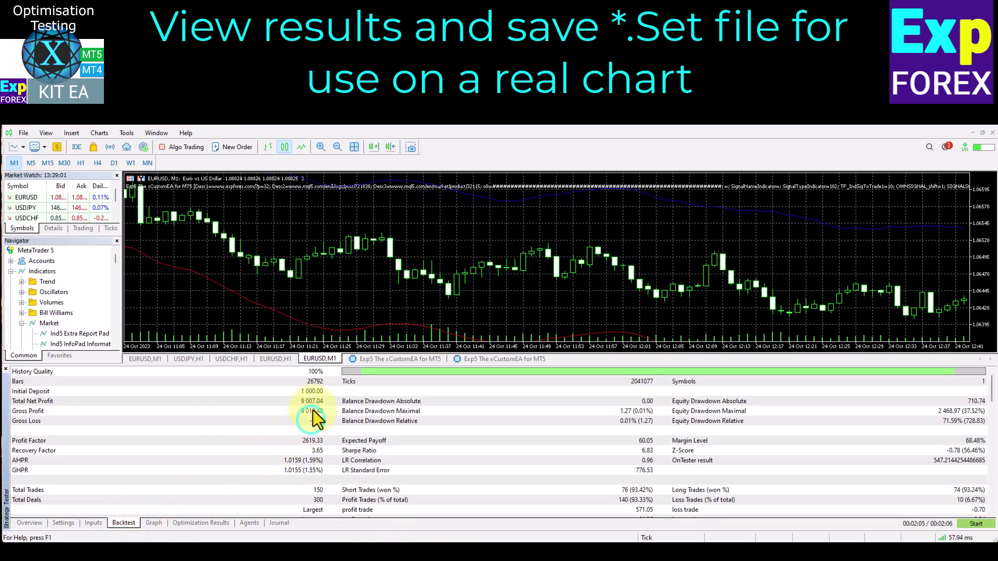
{"action": "left_click", "coordinate": [325, 398]}
Step: Review the tested expert's inputs for the opening signal, closing signal and Filter 1 indicators
{"action": "left_click", "coordinate": [95, 522]}
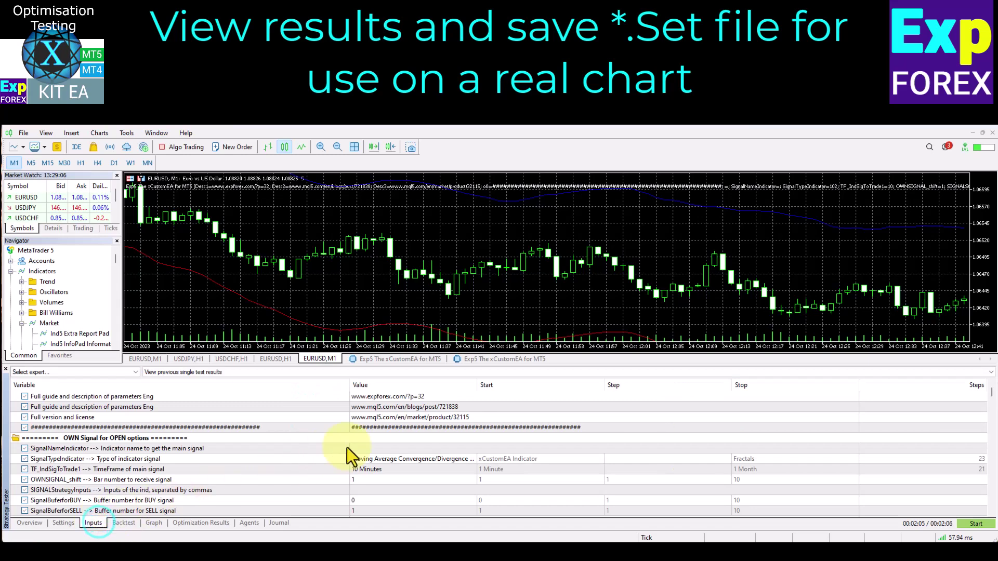
{"action": "left_click", "coordinate": [377, 460]}
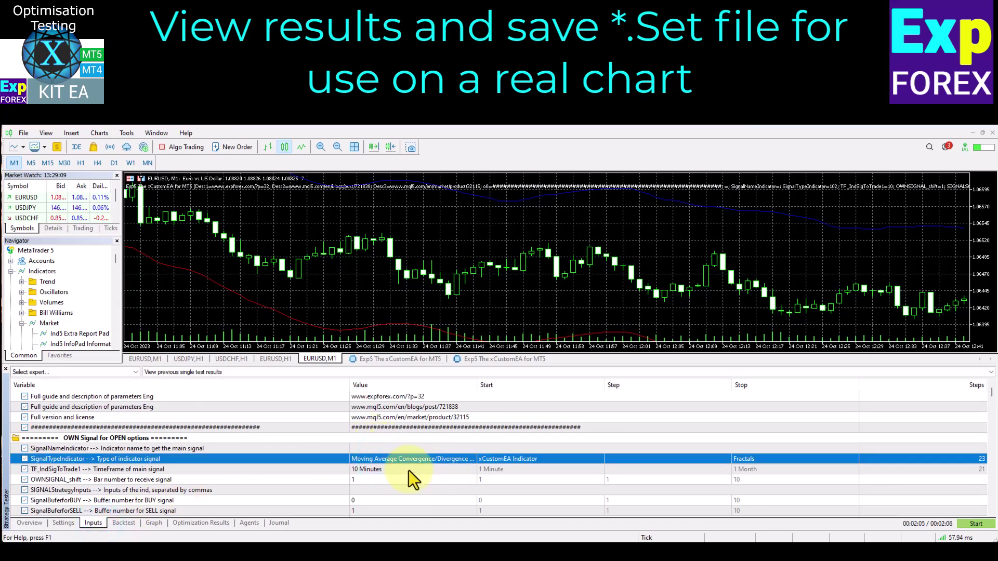
{"action": "scroll", "coordinate": [409, 470], "scroll_direction": "down", "scroll_amount": 2}
{"action": "scroll", "coordinate": [409, 469], "scroll_direction": "down", "scroll_amount": 3}
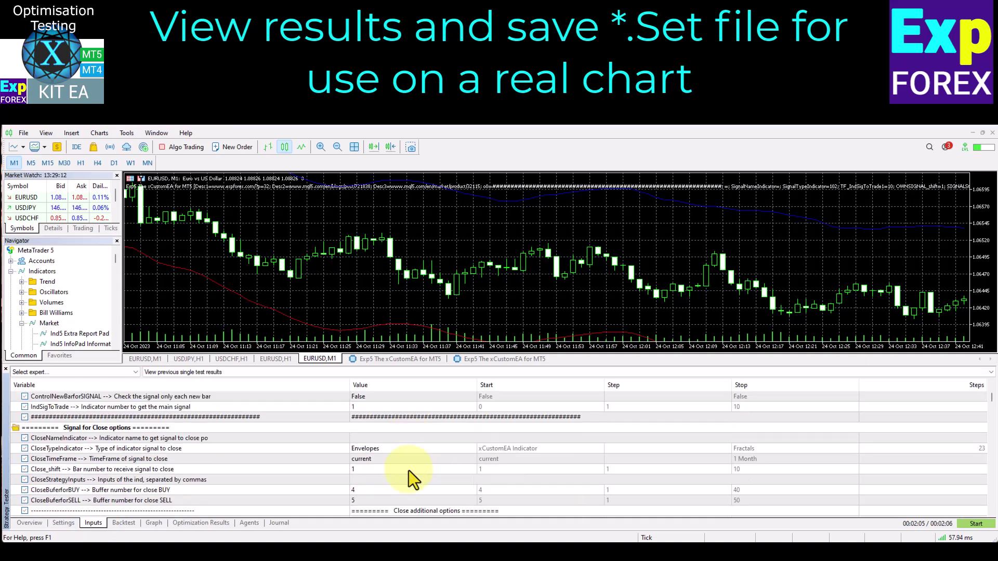
{"action": "left_click", "coordinate": [390, 448]}
{"action": "scroll", "coordinate": [389, 450], "scroll_direction": "down", "scroll_amount": 8}
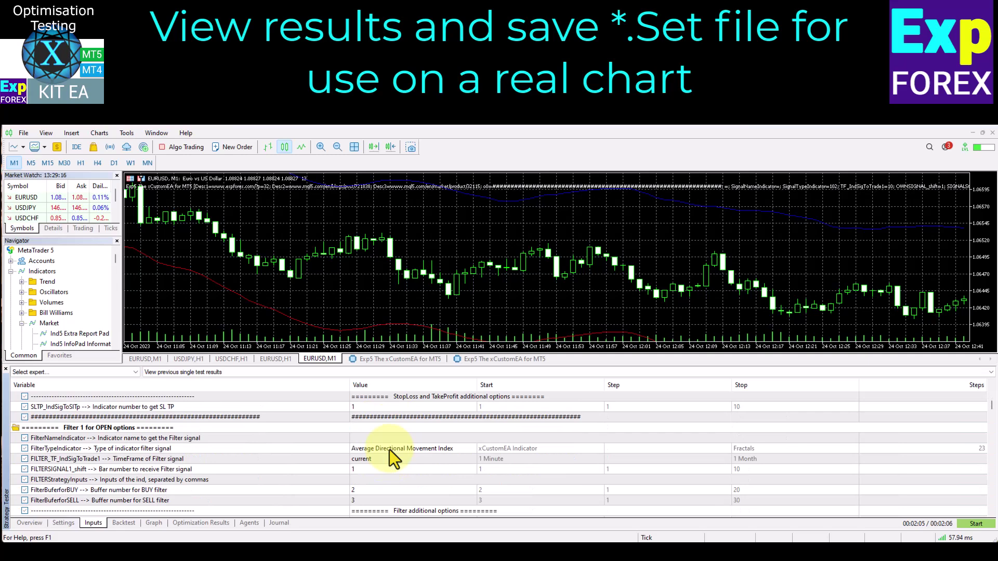
{"action": "left_click", "coordinate": [389, 450]}
{"action": "scroll", "coordinate": [406, 461], "scroll_direction": "down", "scroll_amount": 1}
{"action": "scroll", "coordinate": [405, 460], "scroll_direction": "down", "scroll_amount": 5}
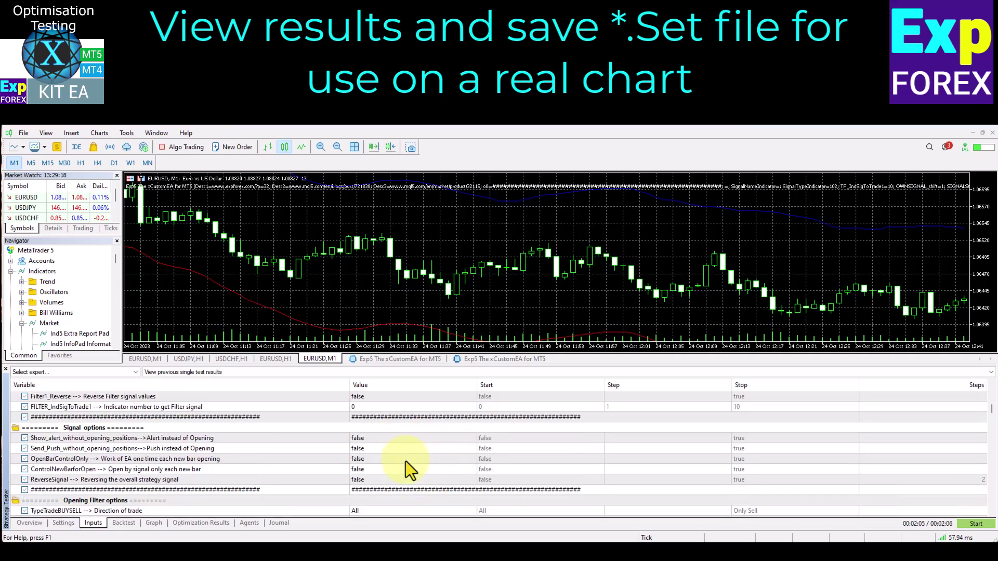
Step: Review the expert's inputs from the signal options through the opening filter options and the settings that follow
{"action": "left_click", "coordinate": [396, 439]}
{"action": "left_click", "coordinate": [400, 447]}
{"action": "scroll", "coordinate": [407, 463], "scroll_direction": "down", "scroll_amount": 1}
{"action": "scroll", "coordinate": [407, 463], "scroll_direction": "down", "scroll_amount": 1}
{"action": "left_click", "coordinate": [392, 442]}
{"action": "left_click", "coordinate": [394, 450]}
{"action": "left_click", "coordinate": [395, 457]}
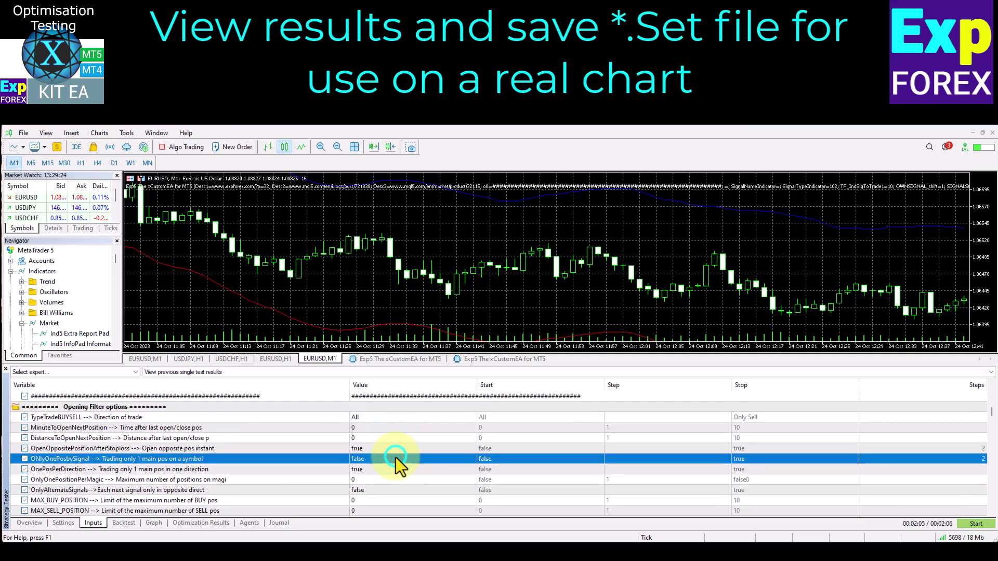
{"action": "scroll", "coordinate": [395, 457], "scroll_direction": "down", "scroll_amount": 4}
{"action": "left_click", "coordinate": [399, 426]}
{"action": "left_click", "coordinate": [398, 436]}
Step: Check the StopLoss and TakeProfit values in the expert's stops options
{"action": "scroll", "coordinate": [400, 438], "scroll_direction": "down", "scroll_amount": 4}
{"action": "scroll", "coordinate": [404, 444], "scroll_direction": "down", "scroll_amount": 1}
{"action": "left_click", "coordinate": [393, 427]}
{"action": "left_click", "coordinate": [391, 437]}
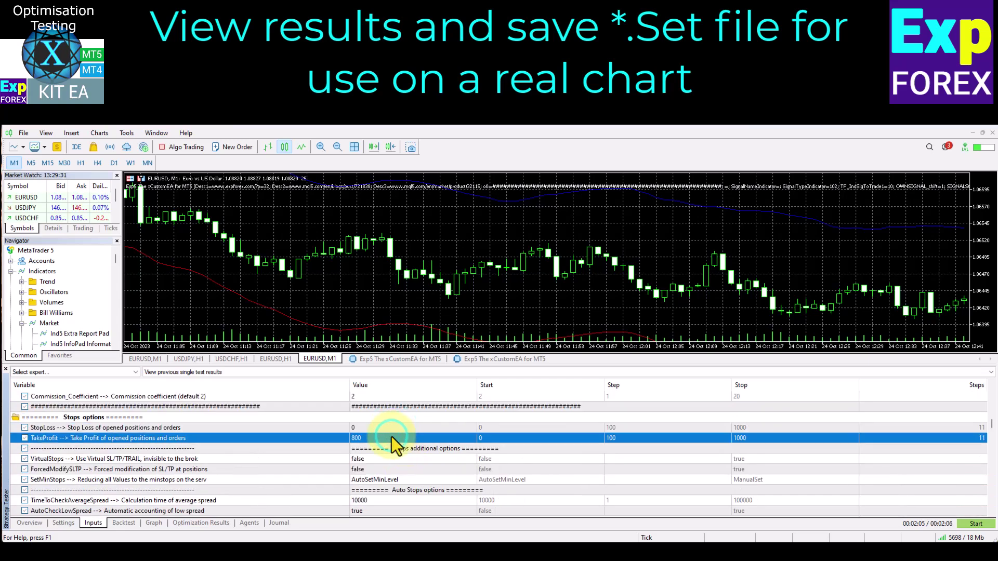
Step: Review the Martin multiplier and the averaging options, including Distance and LotsMartin, through to the breakeven options
{"action": "scroll", "coordinate": [391, 437], "scroll_direction": "down", "scroll_amount": 4}
{"action": "left_click", "coordinate": [388, 411]}
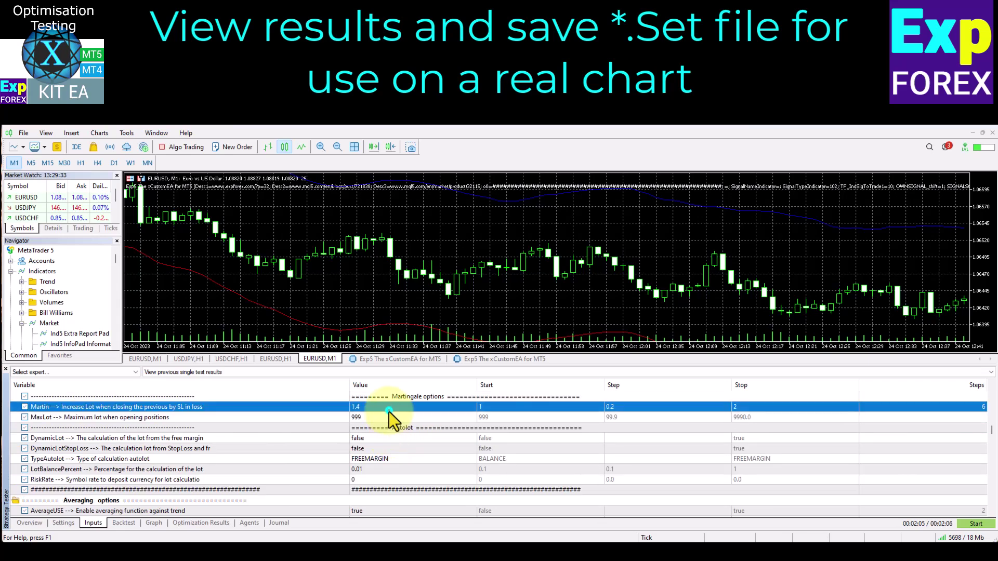
{"action": "scroll", "coordinate": [394, 428], "scroll_direction": "down", "scroll_amount": 2}
{"action": "scroll", "coordinate": [393, 428], "scroll_direction": "down", "scroll_amount": 2}
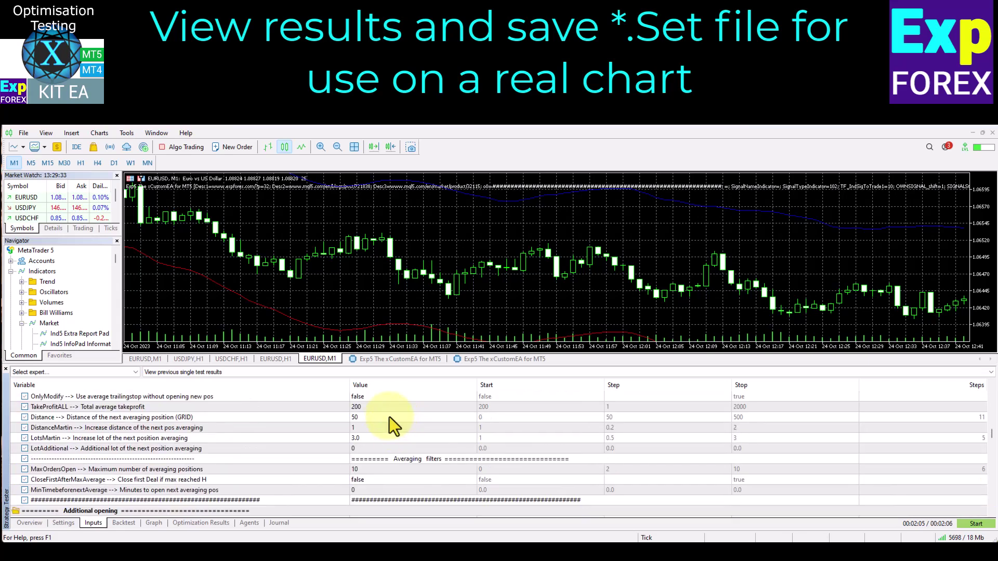
{"action": "left_click", "coordinate": [389, 416]}
{"action": "left_click", "coordinate": [391, 439]}
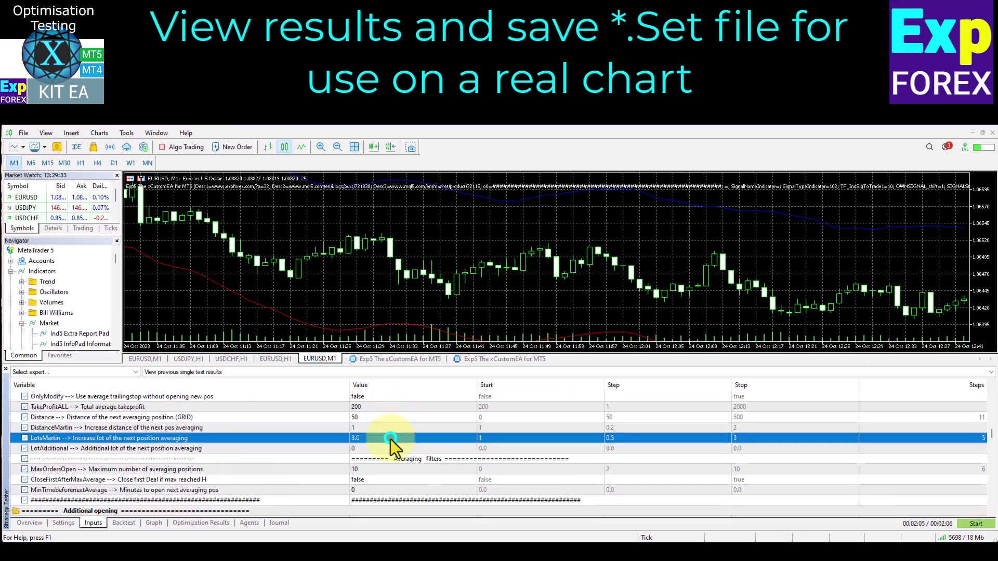
{"action": "left_click", "coordinate": [397, 477]}
{"action": "scroll", "coordinate": [396, 470], "scroll_direction": "down", "scroll_amount": 5}
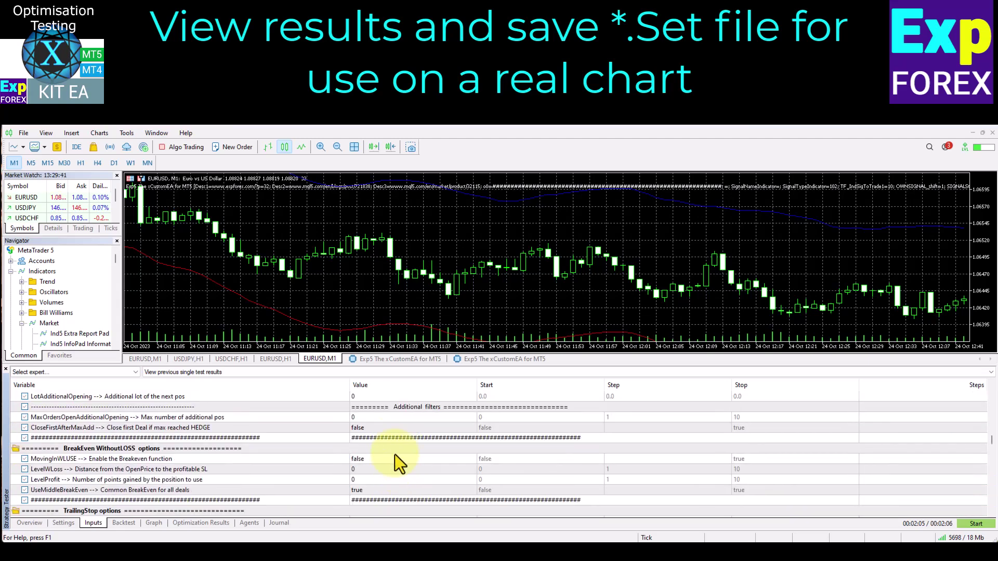
Step: Save the tested expert's inputs as a set file named xCustomEA 2024 My Test Example
{"action": "scroll", "coordinate": [392, 421], "scroll_direction": "down", "scroll_amount": 4}
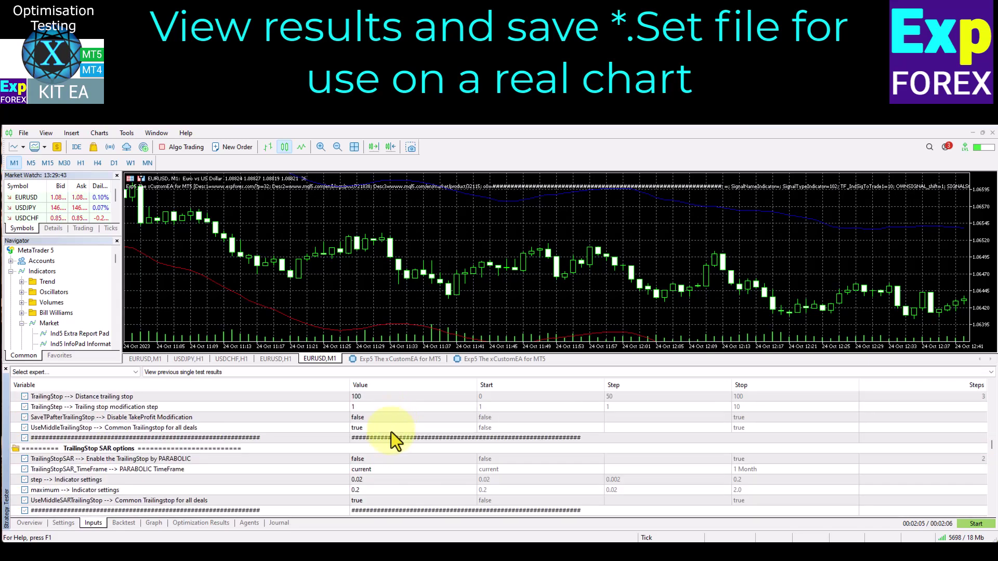
{"action": "left_click", "coordinate": [388, 460]}
{"action": "scroll", "coordinate": [389, 459], "scroll_direction": "down", "scroll_amount": 6}
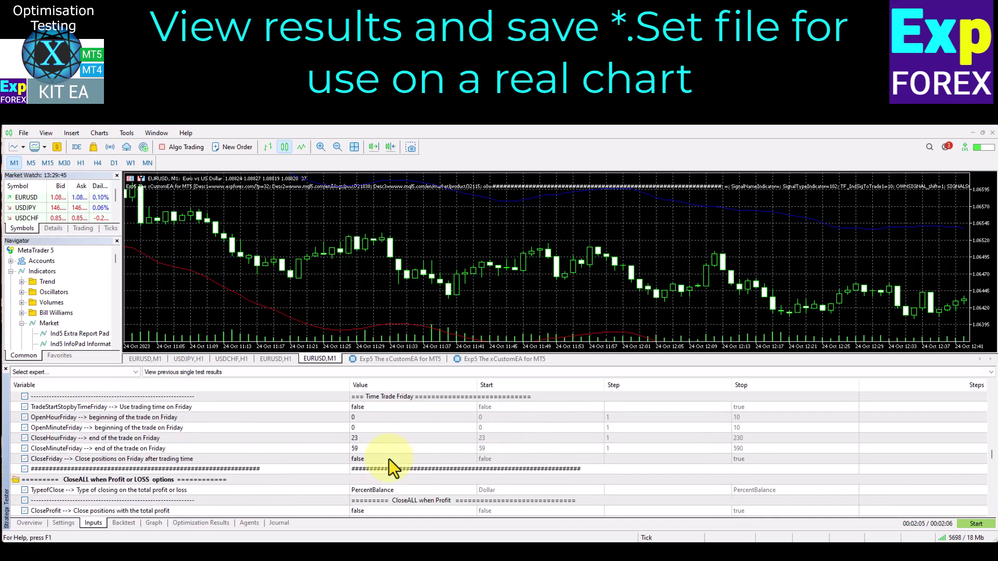
{"action": "scroll", "coordinate": [389, 459], "scroll_direction": "up", "scroll_amount": 6}
{"action": "right_click", "coordinate": [366, 410]}
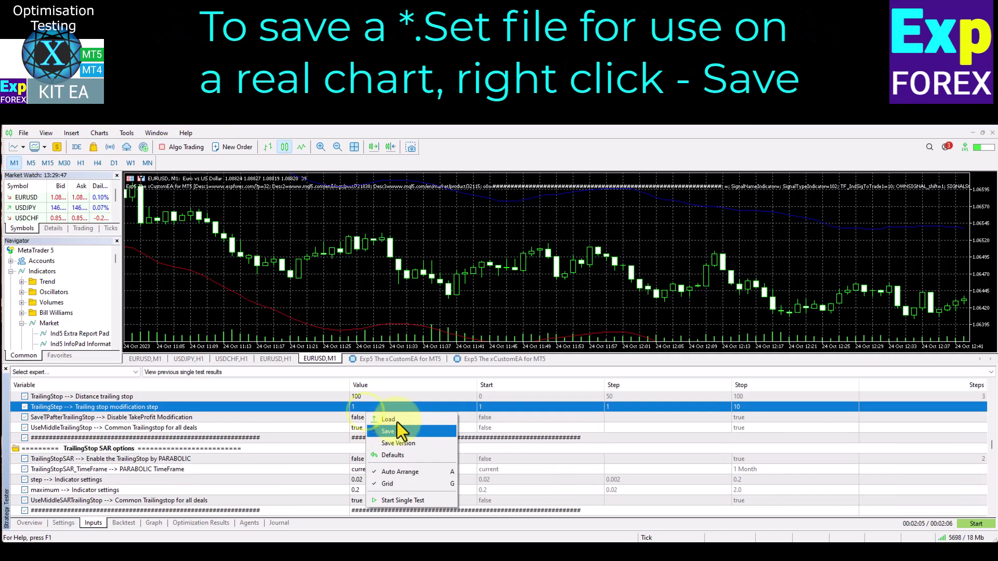
{"action": "left_click", "coordinate": [420, 430]}
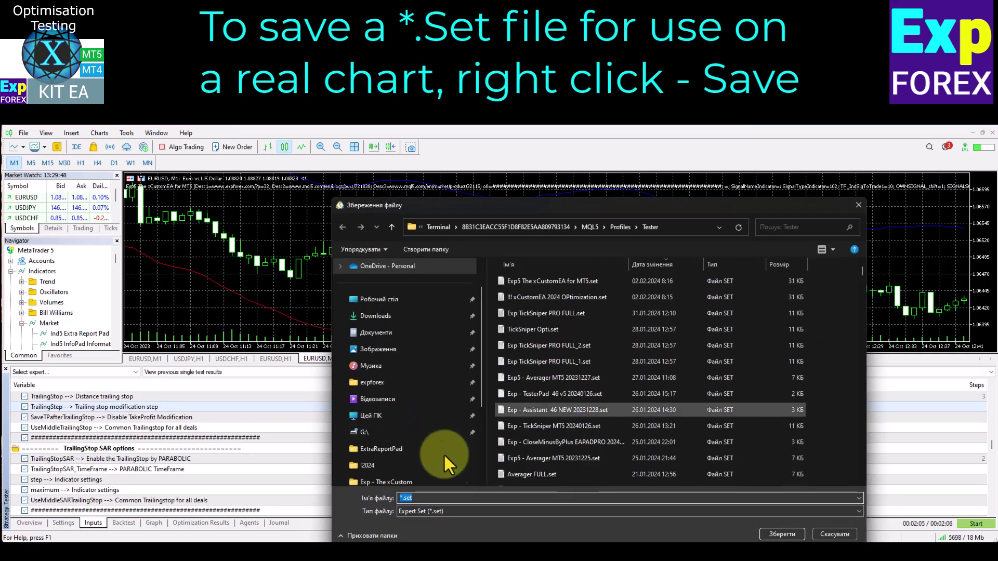
{"action": "key", "text": "BackSpace"}
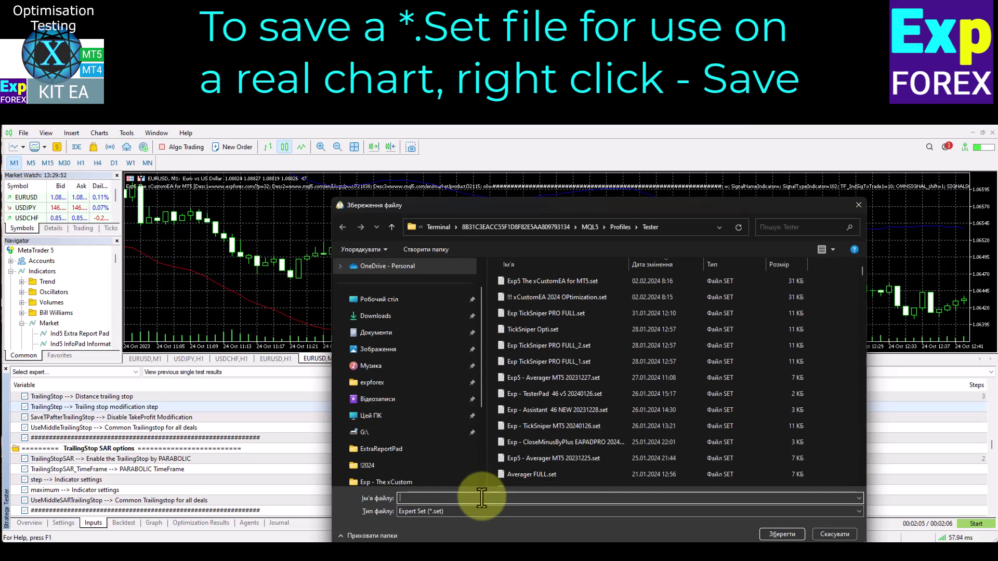
{"action": "type", "text": "xCustomEA "}
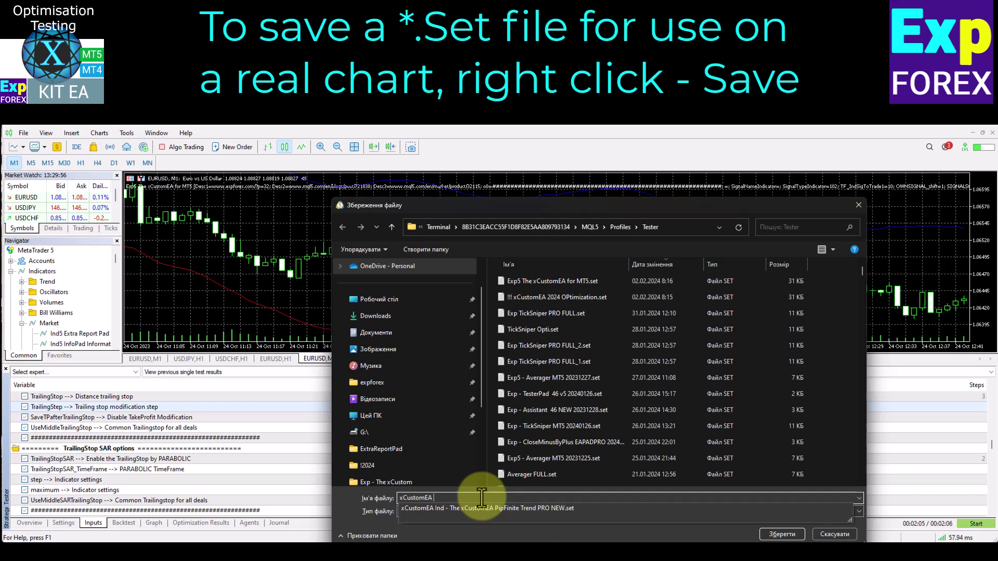
{"action": "type", "text": "2024 My Test Example"}
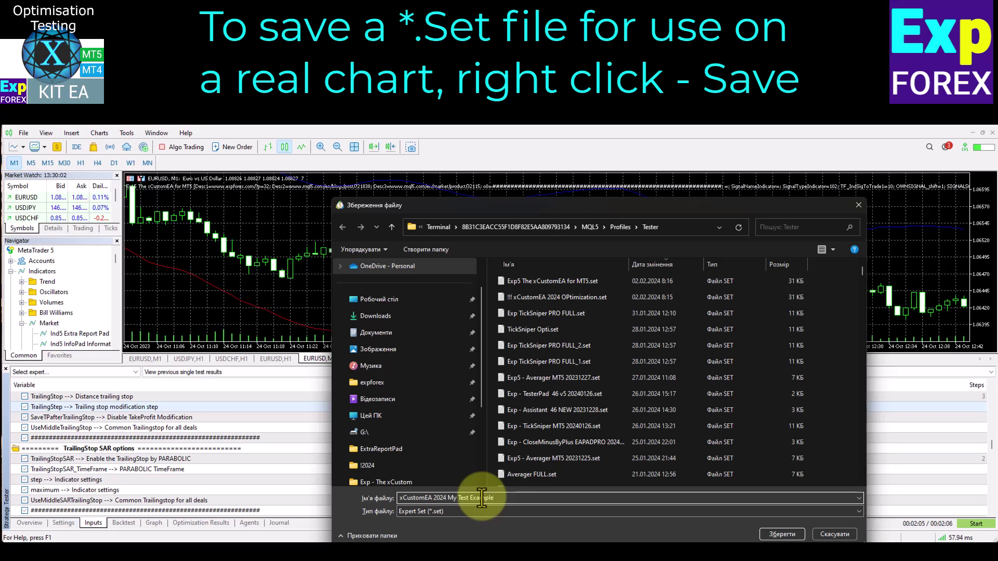
{"action": "left_click", "coordinate": [775, 535]}
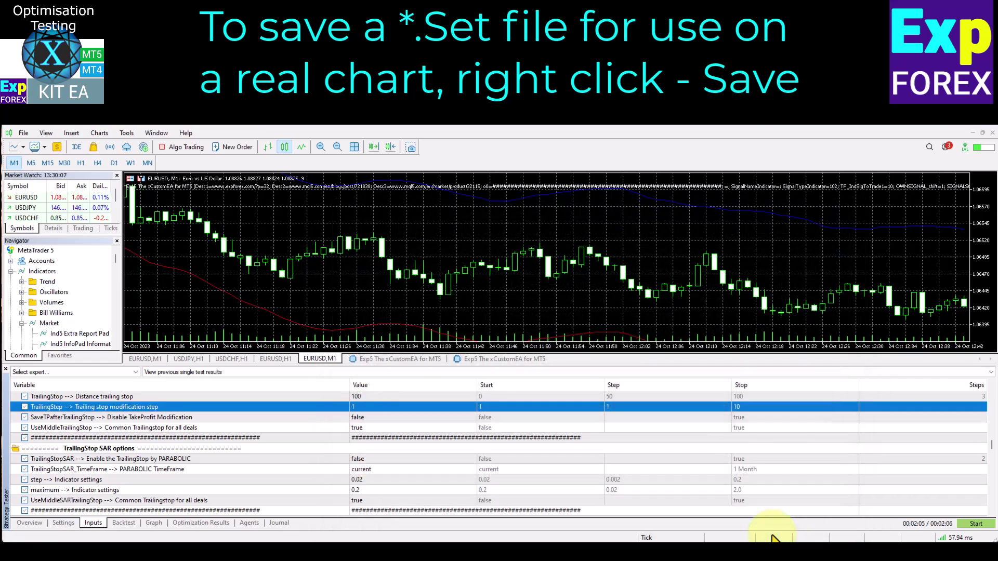
Step: Save the single test's backtest report as an HTML file named xCustomEA 2024 My Test Example
{"action": "left_click", "coordinate": [119, 522]}
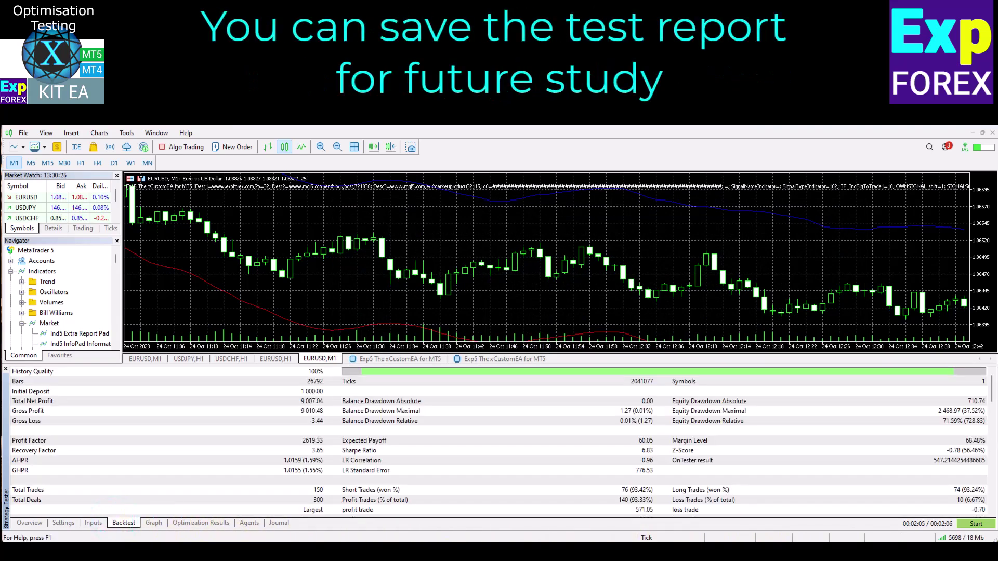
{"action": "right_click", "coordinate": [387, 401]}
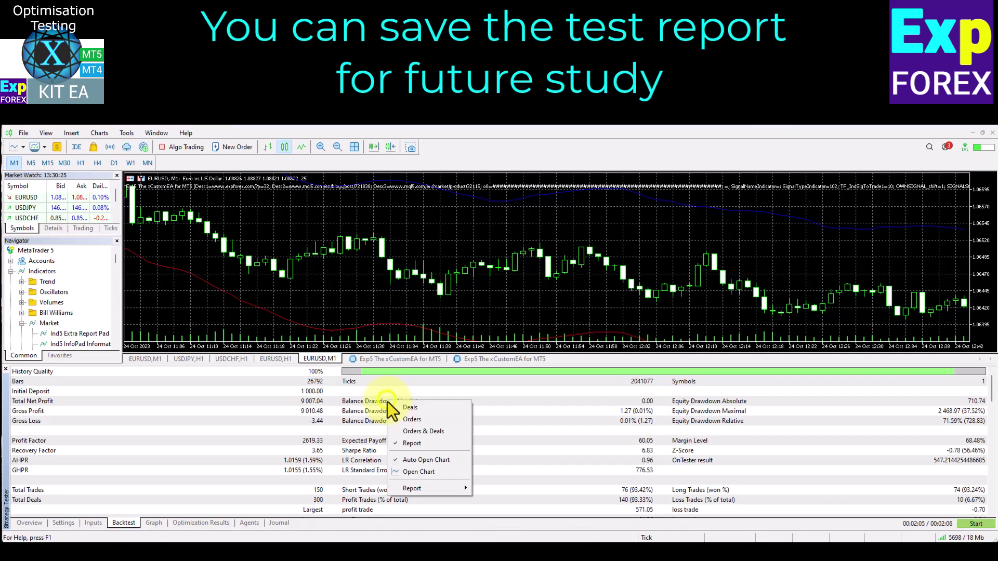
{"action": "left_click", "coordinate": [438, 488]}
{"action": "left_click", "coordinate": [521, 499]}
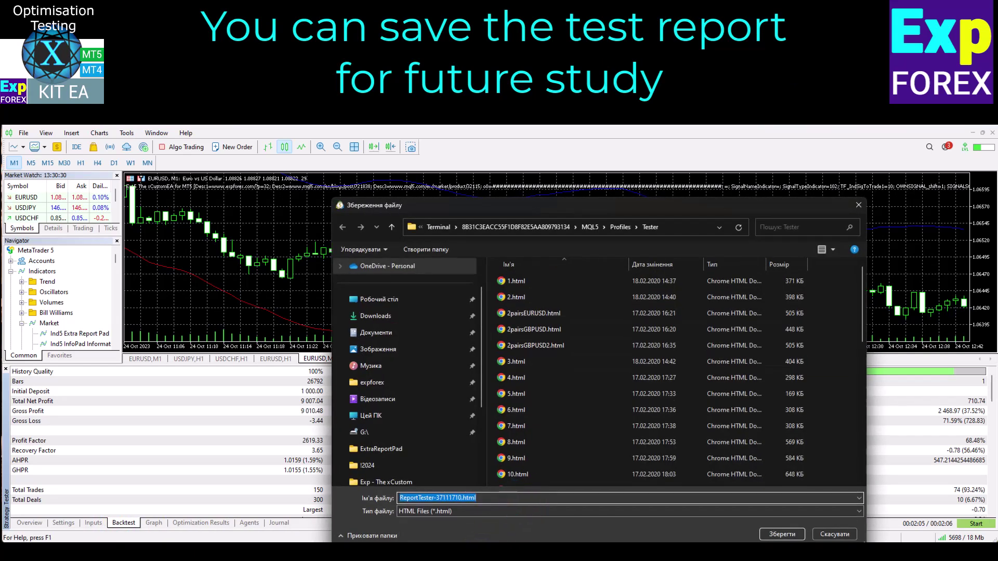
{"action": "type", "text": "xCustomEA 202"}
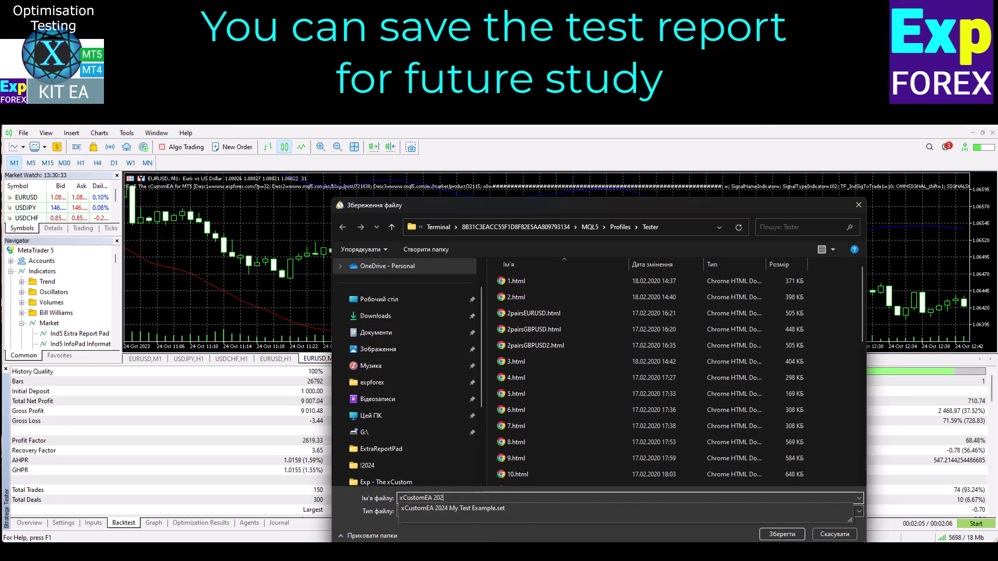
{"action": "type", "text": "4 My Test Example"}
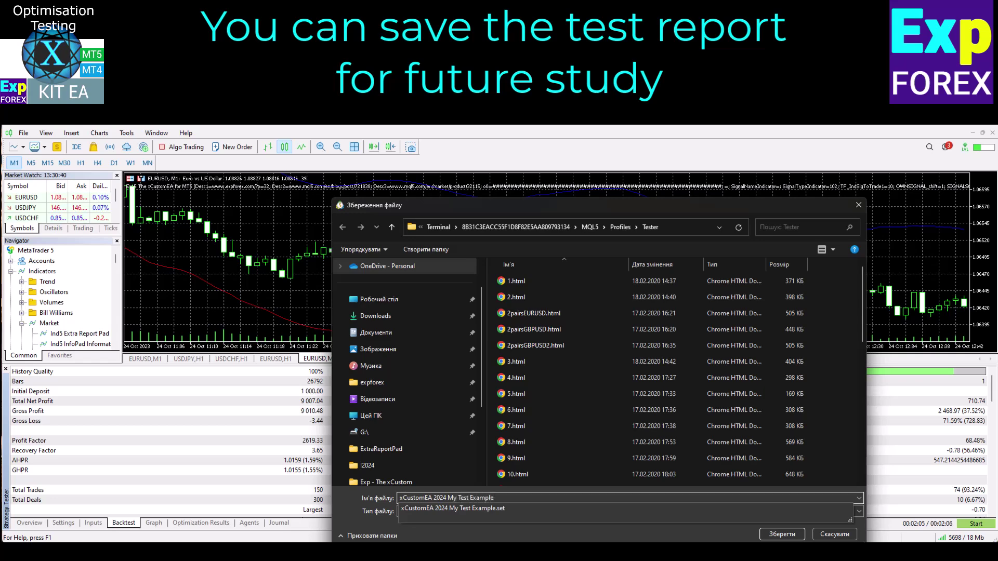
{"action": "left_click", "coordinate": [497, 497]}
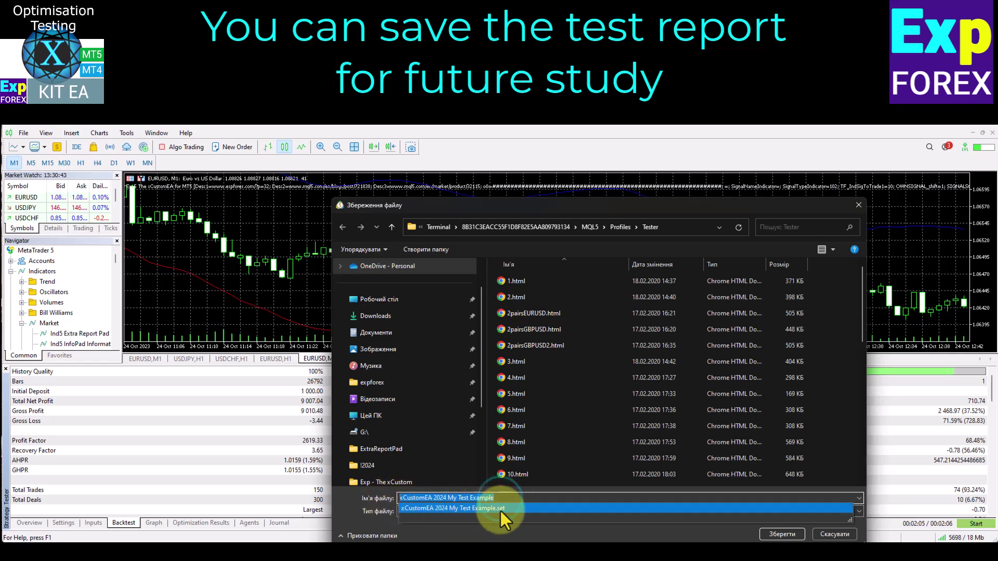
{"action": "left_click", "coordinate": [781, 534]}
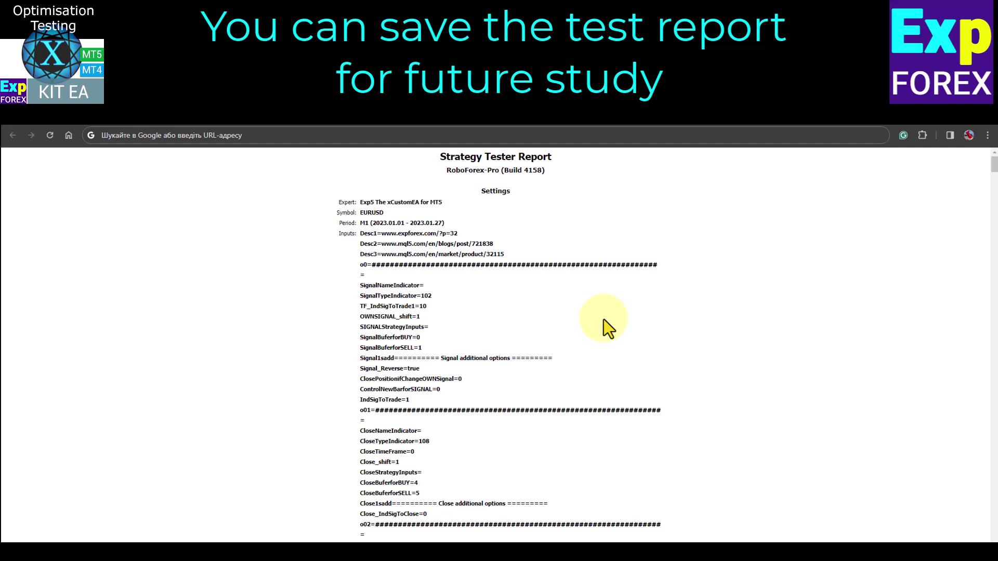
Step: Review the expert's input values listed in the saved Strategy Tester report, from the signal settings through the OnTester and indicator parameters
{"action": "scroll", "coordinate": [603, 319], "scroll_direction": "down", "scroll_amount": 6}
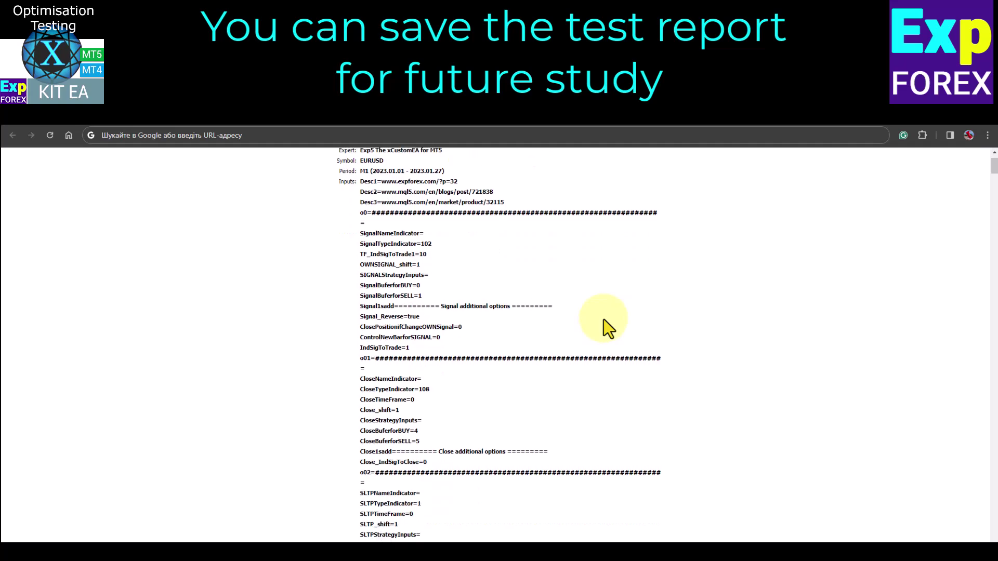
{"action": "scroll", "coordinate": [603, 320], "scroll_direction": "down", "scroll_amount": 18}
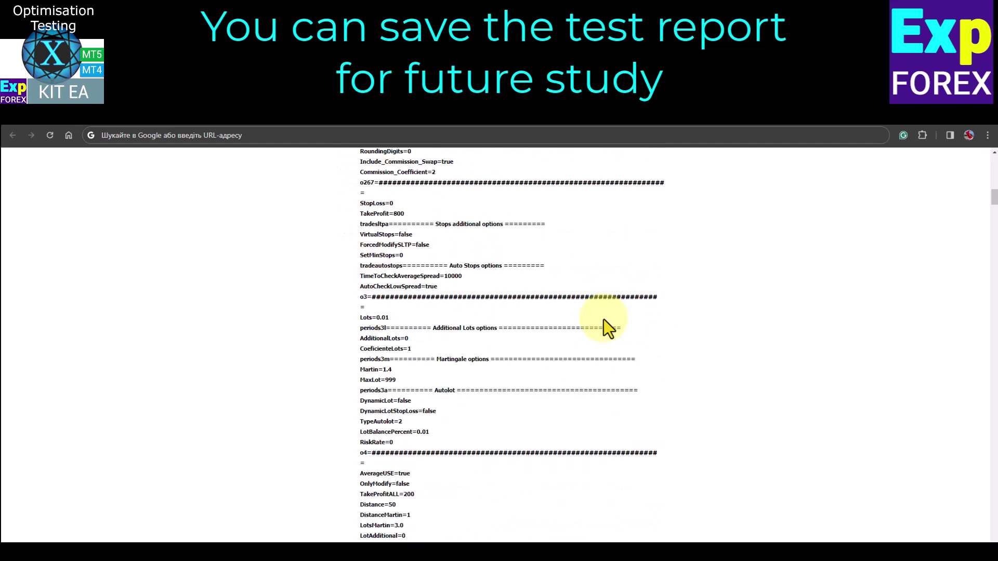
{"action": "scroll", "coordinate": [603, 319], "scroll_direction": "down", "scroll_amount": 3}
{"action": "scroll", "coordinate": [603, 319], "scroll_direction": "up", "scroll_amount": 20}
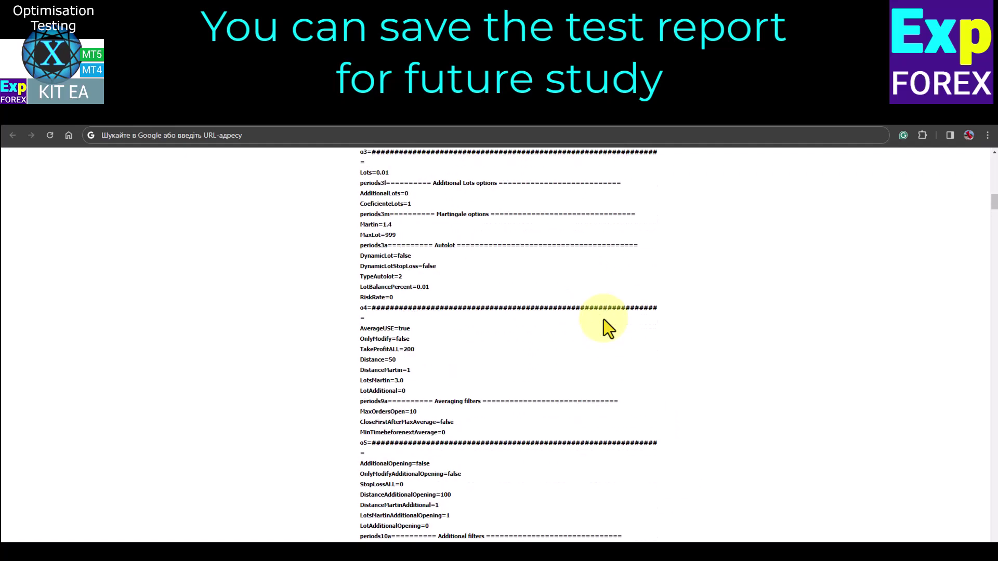
{"action": "scroll", "coordinate": [603, 319], "scroll_direction": "up", "scroll_amount": 2}
{"action": "scroll", "coordinate": [603, 319], "scroll_direction": "down", "scroll_amount": 15}
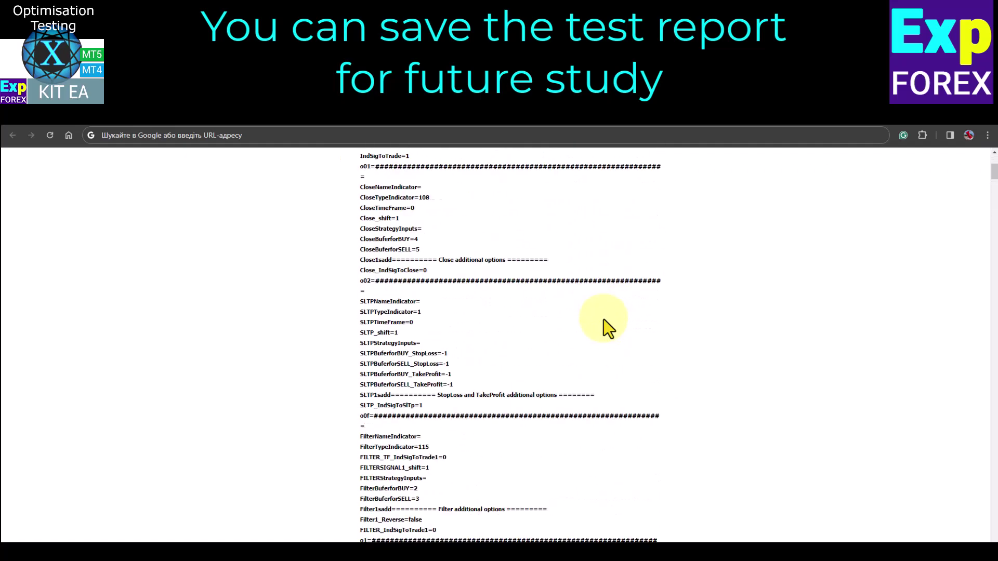
{"action": "scroll", "coordinate": [603, 319], "scroll_direction": "down", "scroll_amount": 20}
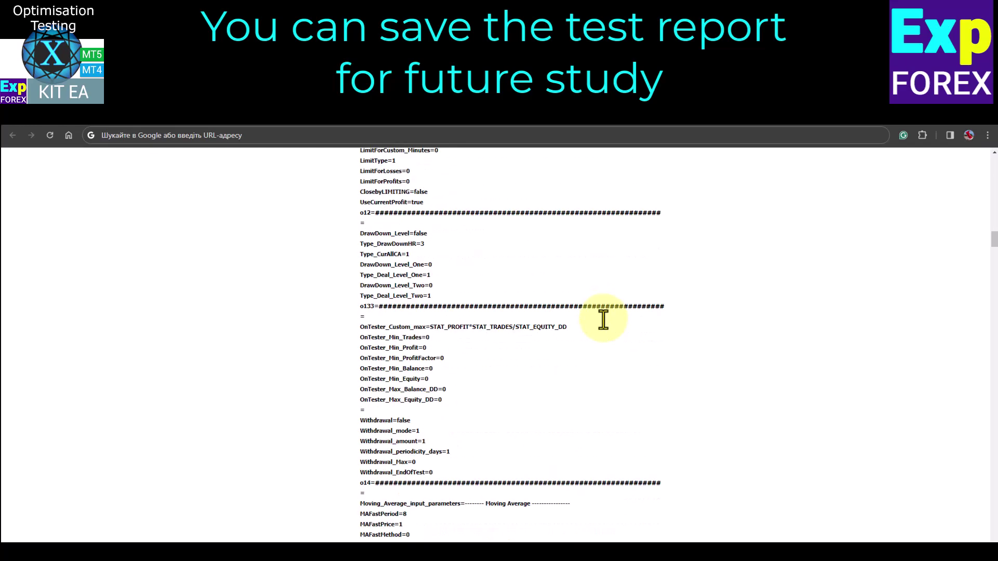
Step: Review the report's result statistics, balance graph, entry distribution charts and orders table
{"action": "scroll", "coordinate": [603, 319], "scroll_direction": "down", "scroll_amount": 20}
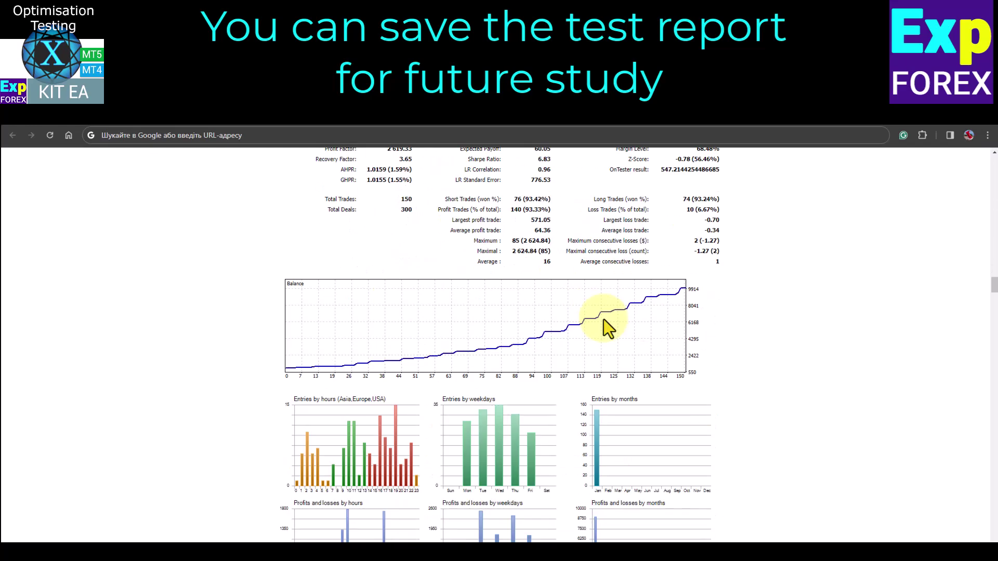
{"action": "scroll", "coordinate": [603, 319], "scroll_direction": "down", "scroll_amount": 5}
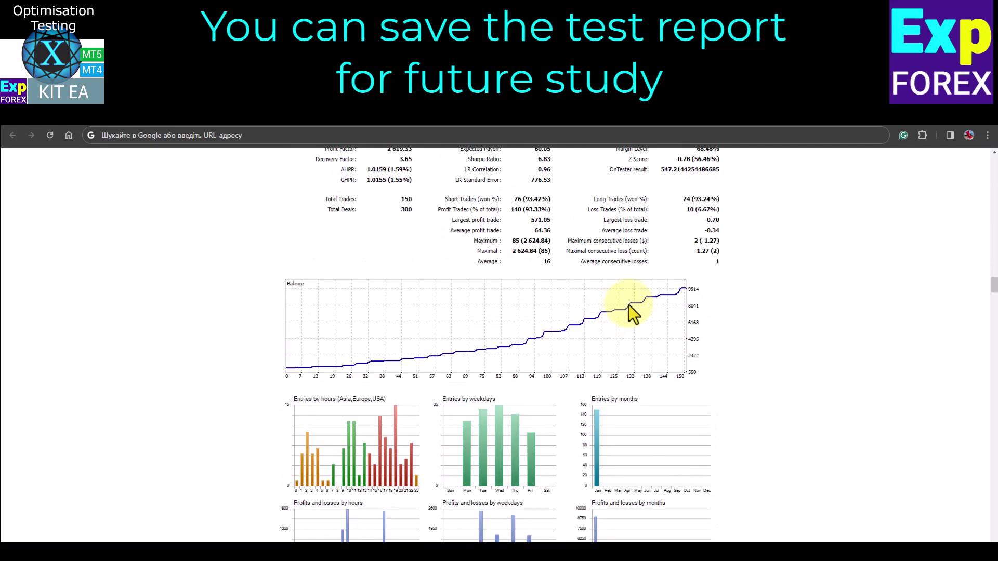
{"action": "scroll", "coordinate": [642, 299], "scroll_direction": "down", "scroll_amount": 15}
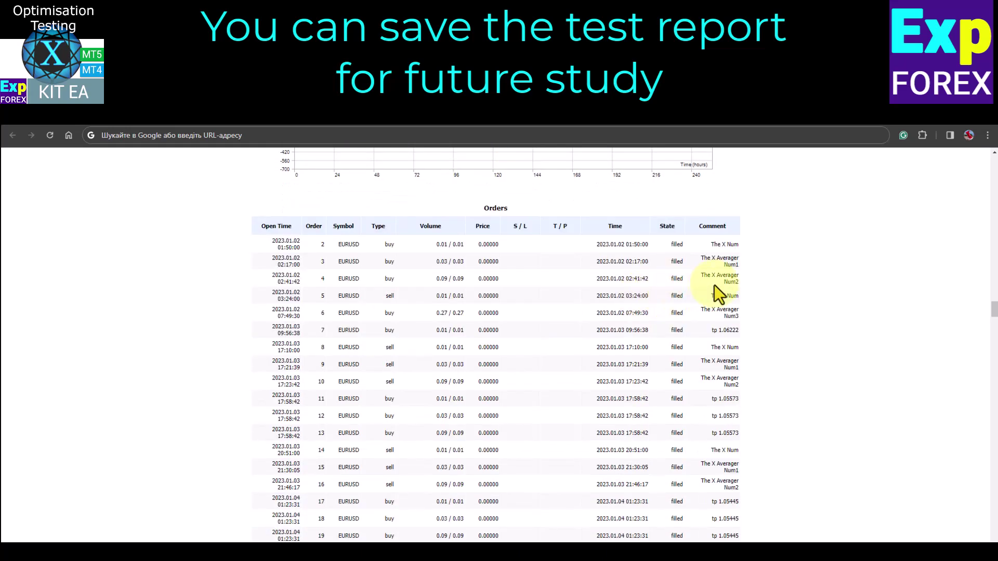
{"action": "scroll", "coordinate": [726, 283], "scroll_direction": "down", "scroll_amount": 2}
{"action": "scroll", "coordinate": [727, 283], "scroll_direction": "down", "scroll_amount": 20}
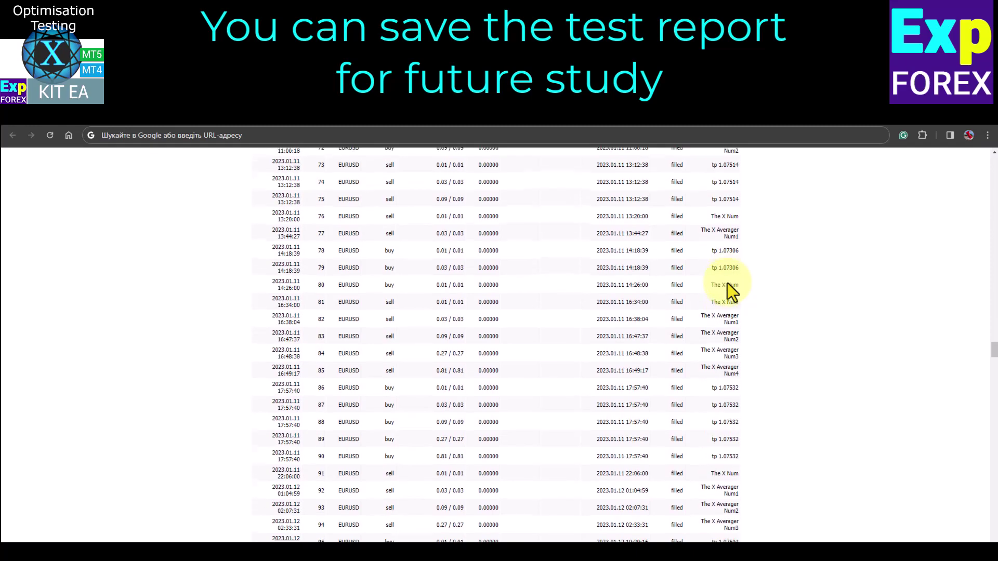
{"action": "scroll", "coordinate": [726, 283], "scroll_direction": "down", "scroll_amount": 16}
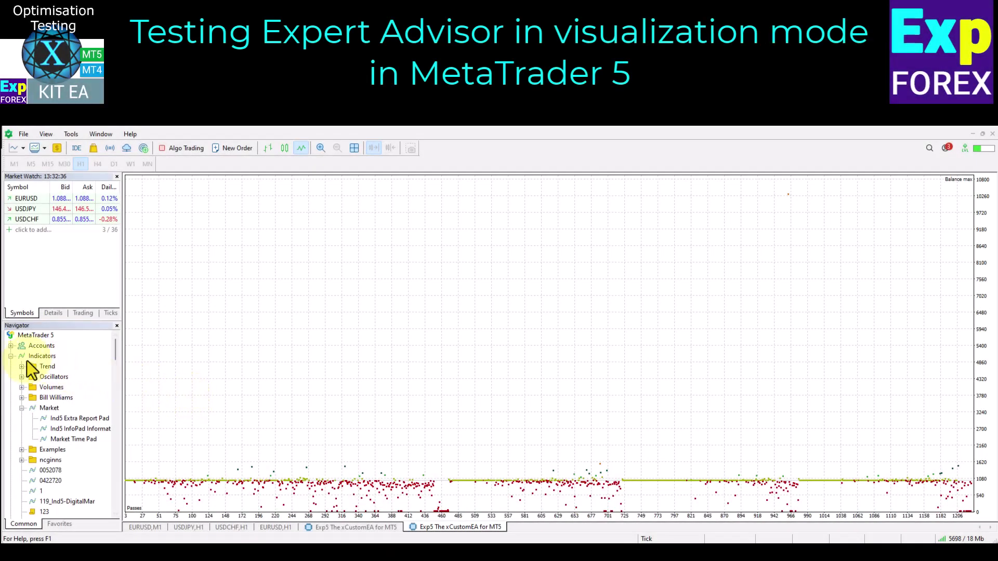
Step: Switch to MetaTrader 5 and load the Market expert Exp5 The xCustomEA for MT5 into the Strategy Tester
{"action": "left_click", "coordinate": [11, 357]}
{"action": "double_click", "coordinate": [53, 370]}
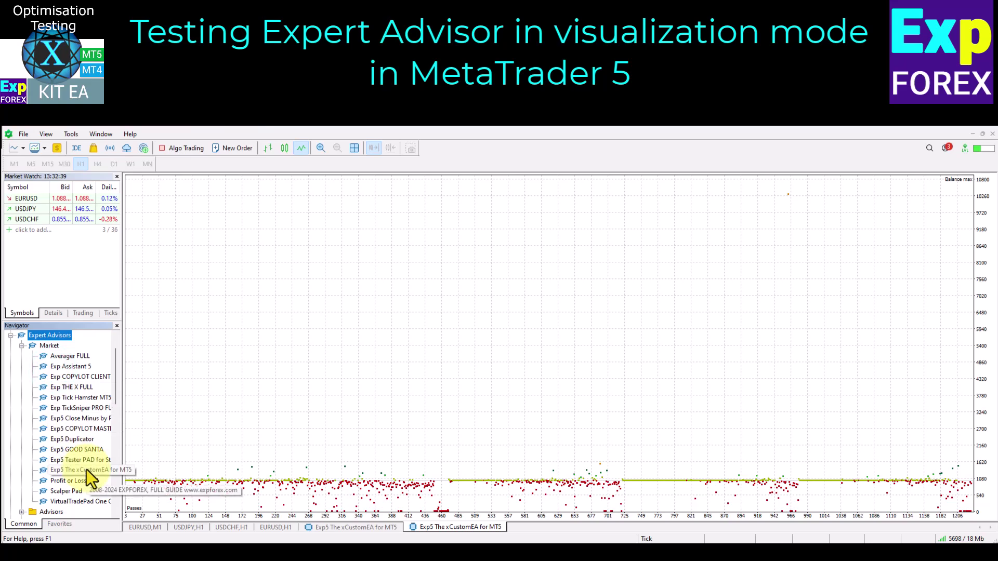
{"action": "right_click", "coordinate": [109, 470]}
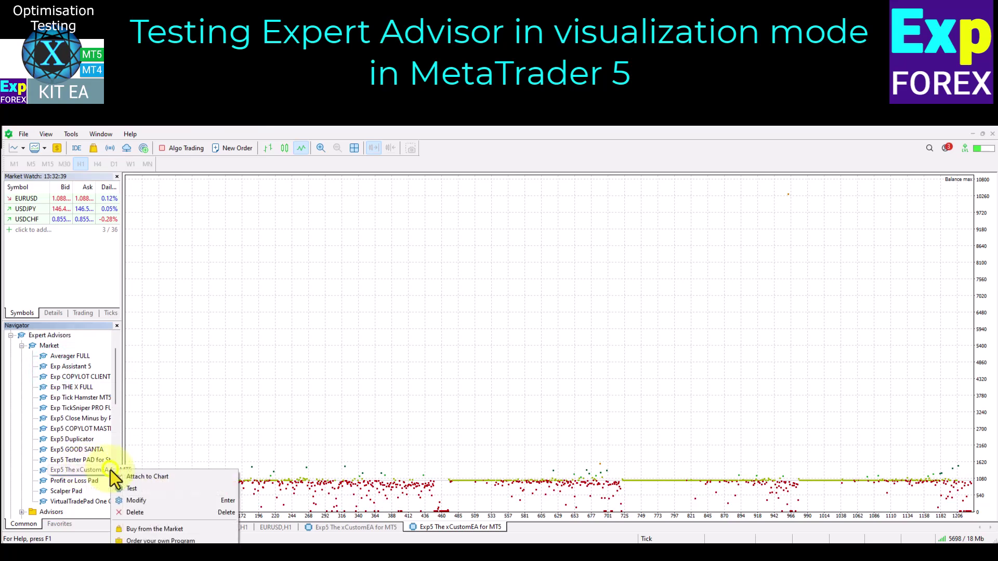
{"action": "left_click", "coordinate": [156, 489]}
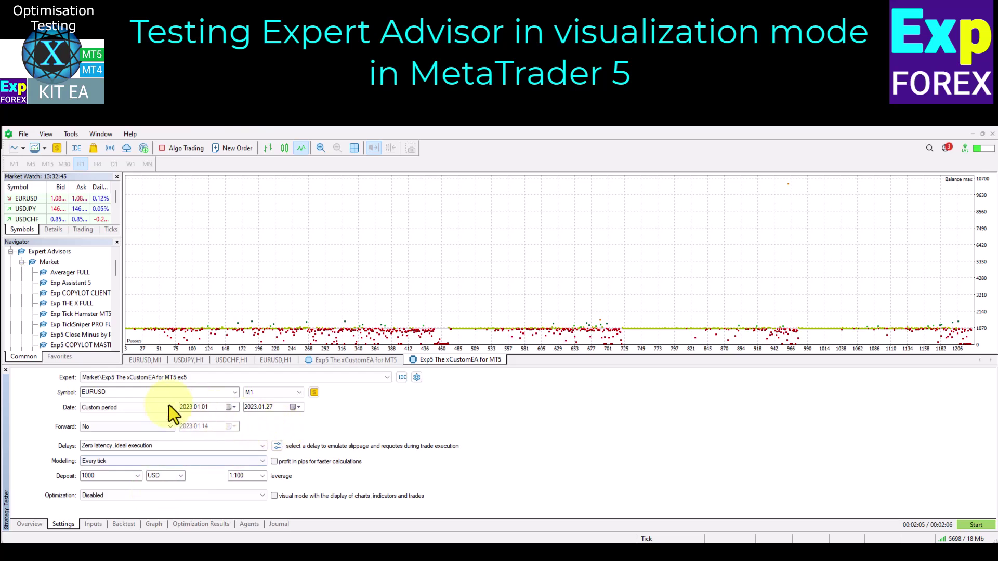
Step: Select EURUSD as the test symbol and M1 as its timeframe
{"action": "left_click", "coordinate": [139, 396]}
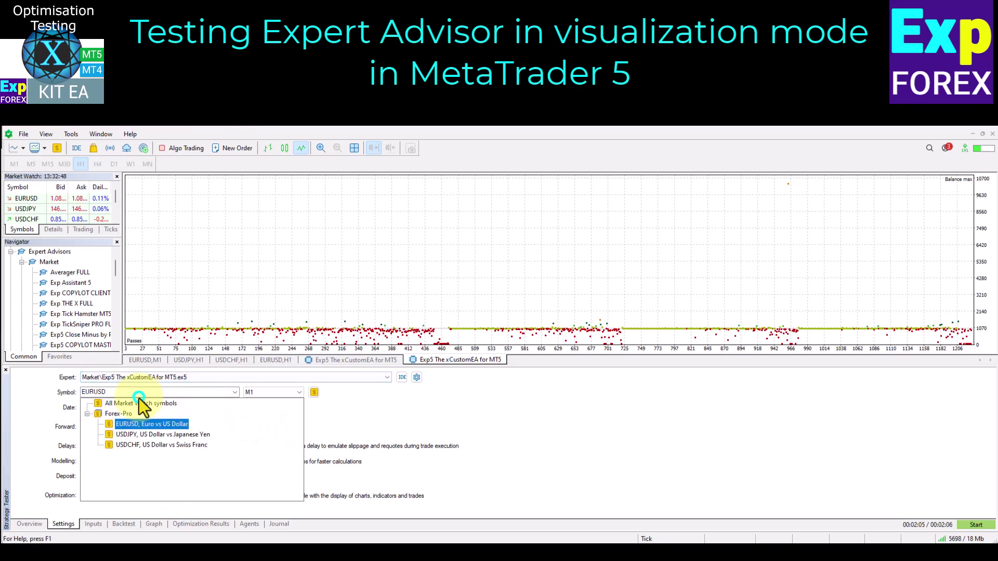
{"action": "left_click", "coordinate": [140, 422]}
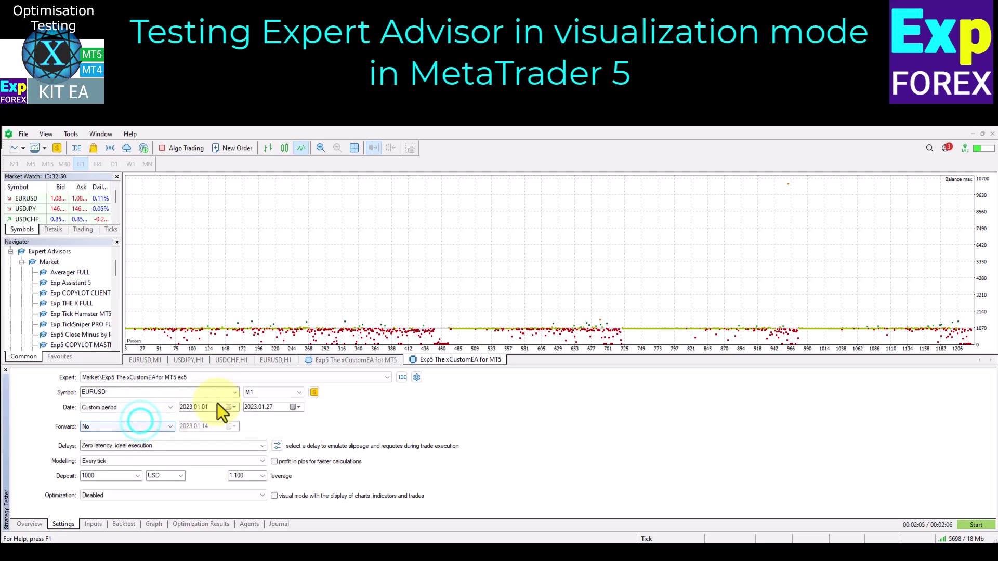
{"action": "left_click", "coordinate": [261, 392]}
{"action": "left_click", "coordinate": [254, 402]}
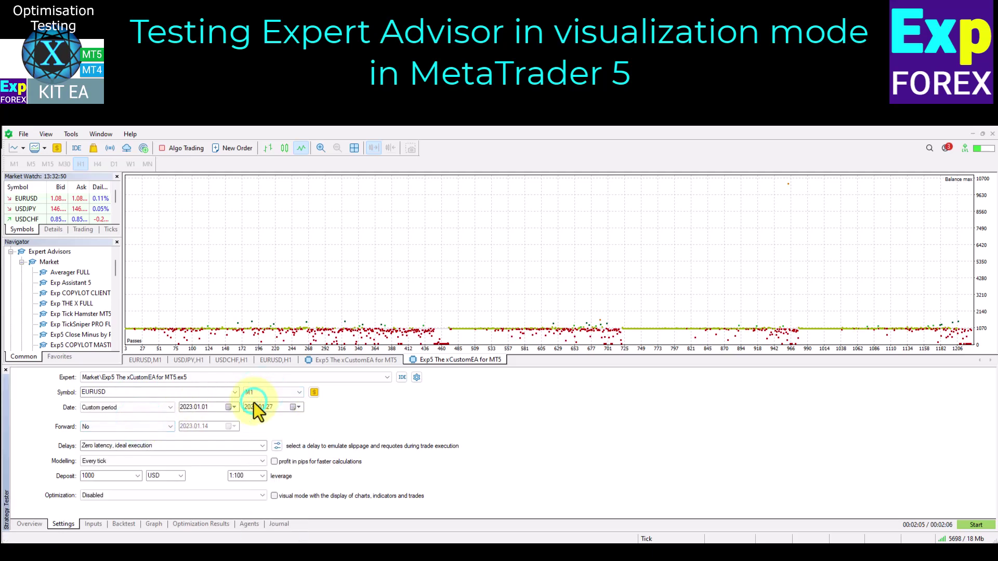
Step: Keep the test period 2023.01.01 to 2023.01.27 and the 1000 USD deposit, and enable visual mode with charts, indicators and trades
{"action": "left_click", "coordinate": [192, 408]}
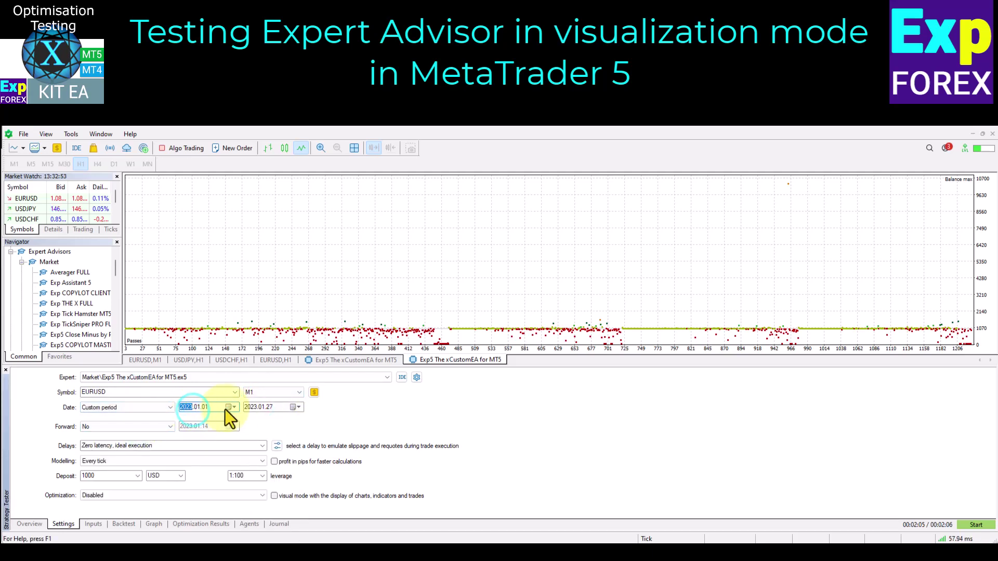
{"action": "left_click", "coordinate": [252, 407]}
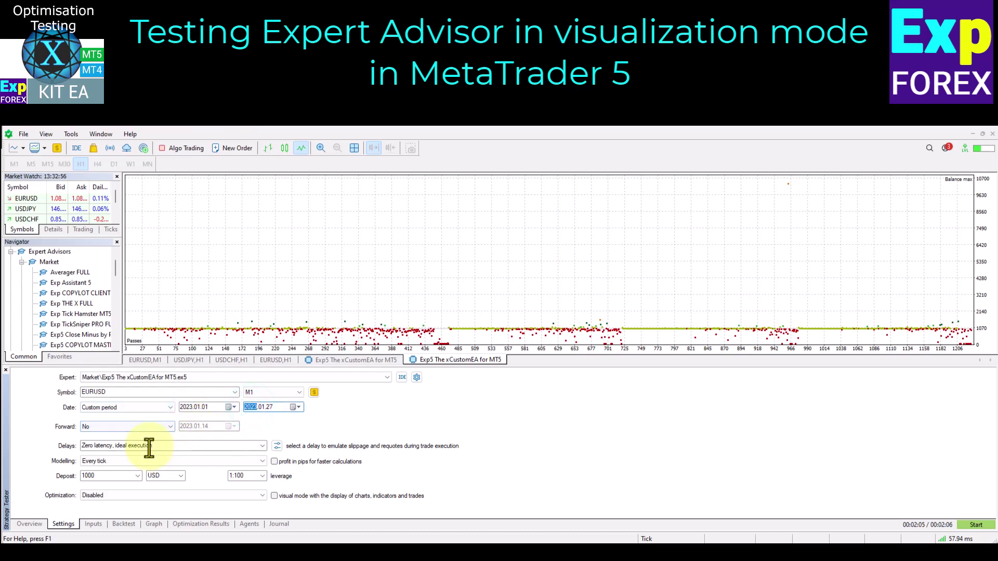
{"action": "left_click", "coordinate": [126, 476]}
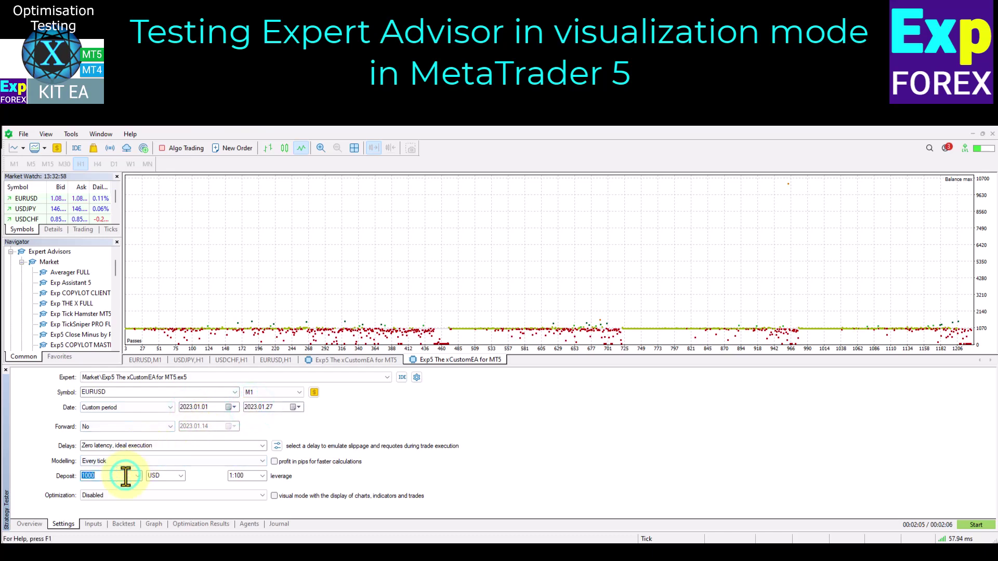
{"action": "left_click", "coordinate": [273, 497]}
Step: Load the set file xCustomEA 2024 My Test Example.set into the expert's inputs and start the visual test
{"action": "left_click", "coordinate": [104, 521]}
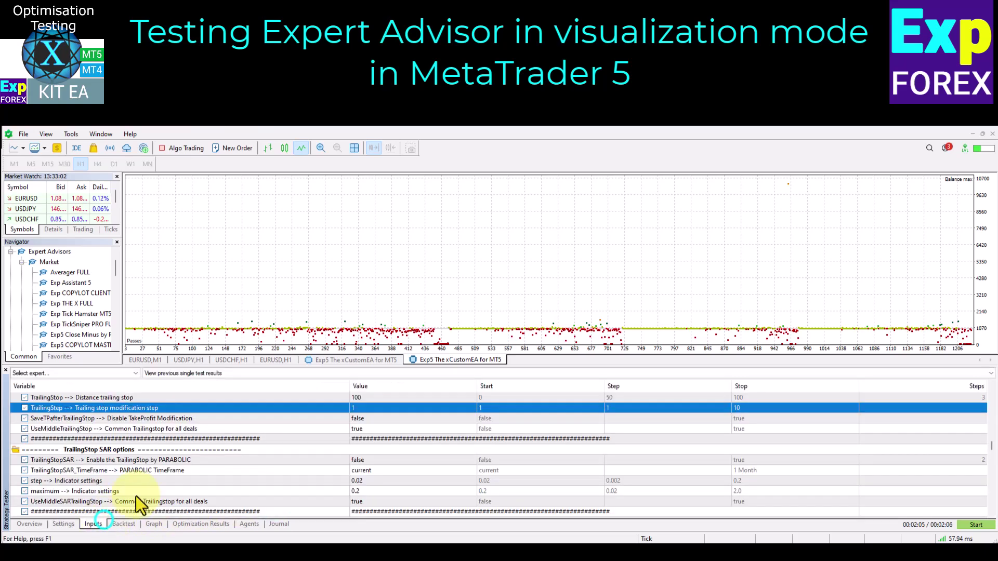
{"action": "right_click", "coordinate": [232, 421]}
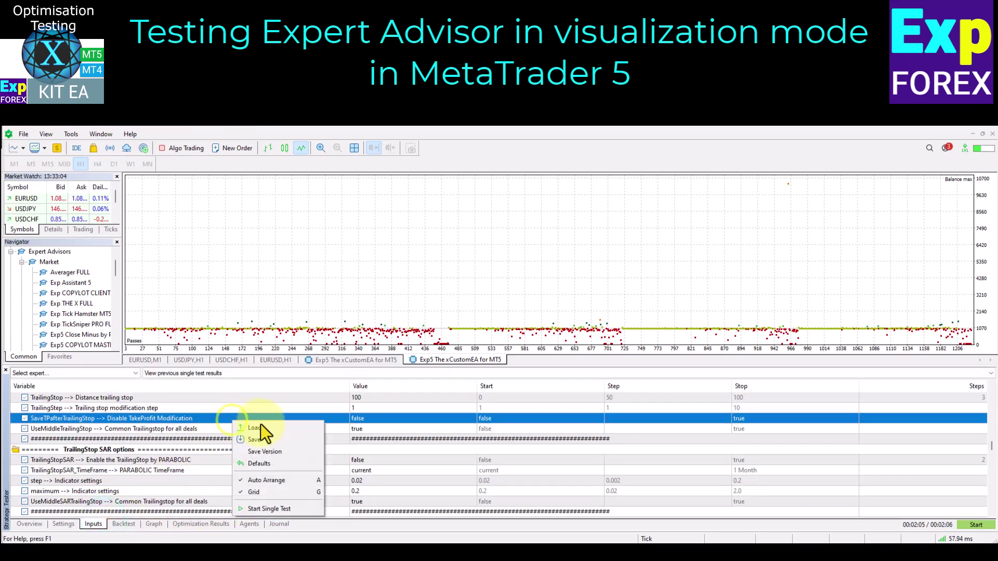
{"action": "left_click", "coordinate": [301, 428]}
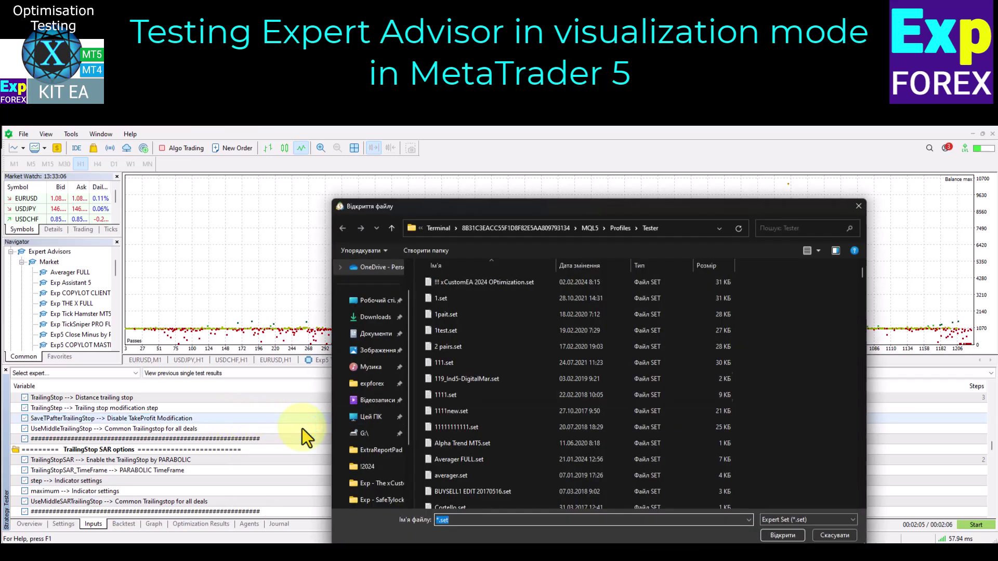
{"action": "left_click", "coordinate": [569, 267]}
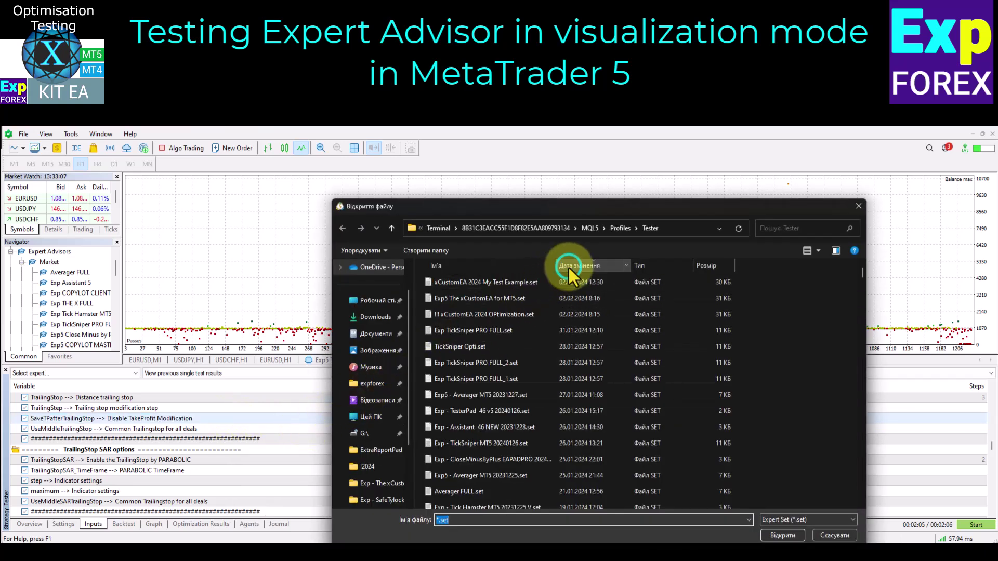
{"action": "left_click", "coordinate": [504, 282]}
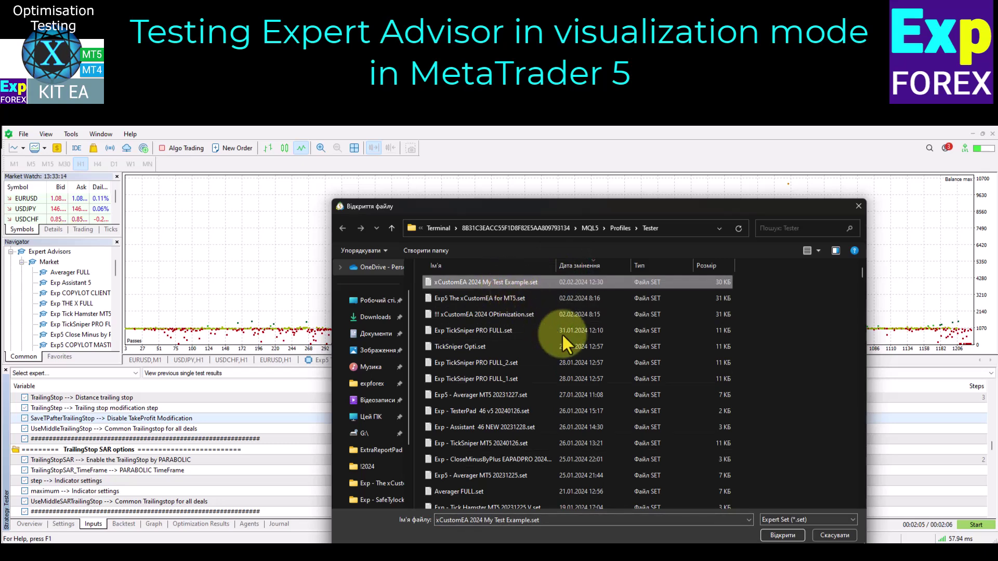
{"action": "left_click", "coordinate": [782, 535]}
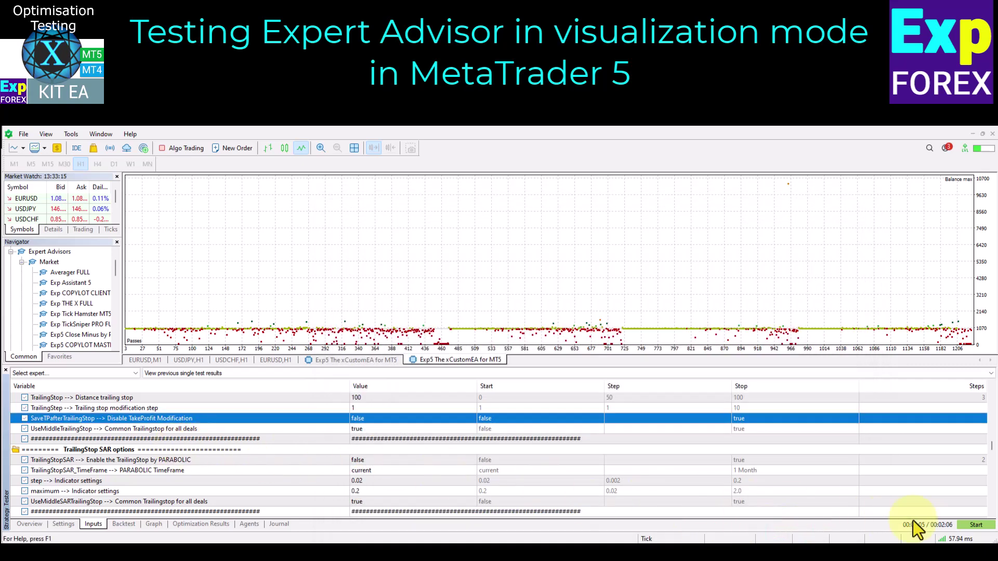
{"action": "left_click", "coordinate": [976, 525]}
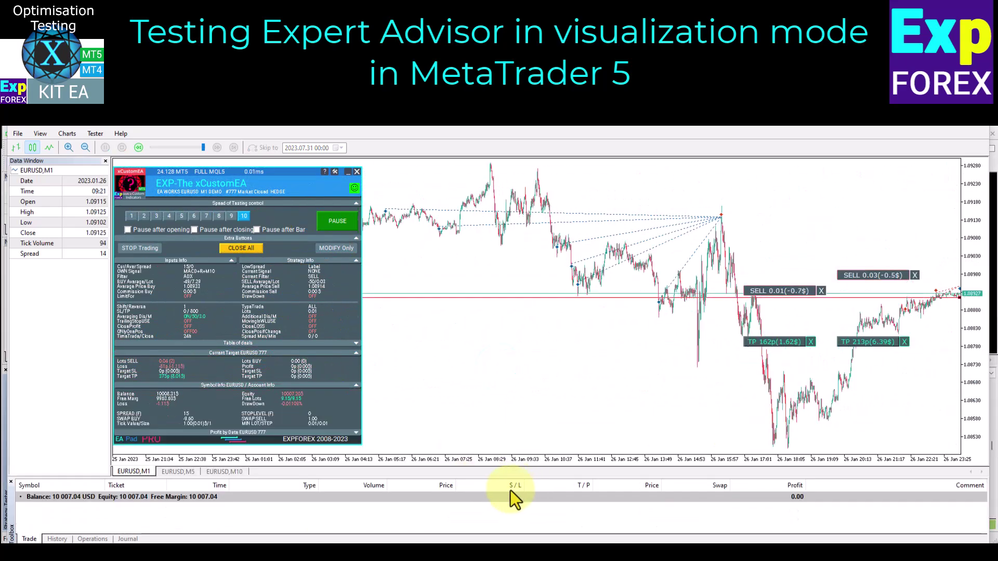
Step: Review the visual test's trade history and operations log, along with its backtest statistics and balance graph
{"action": "left_click", "coordinate": [58, 539]}
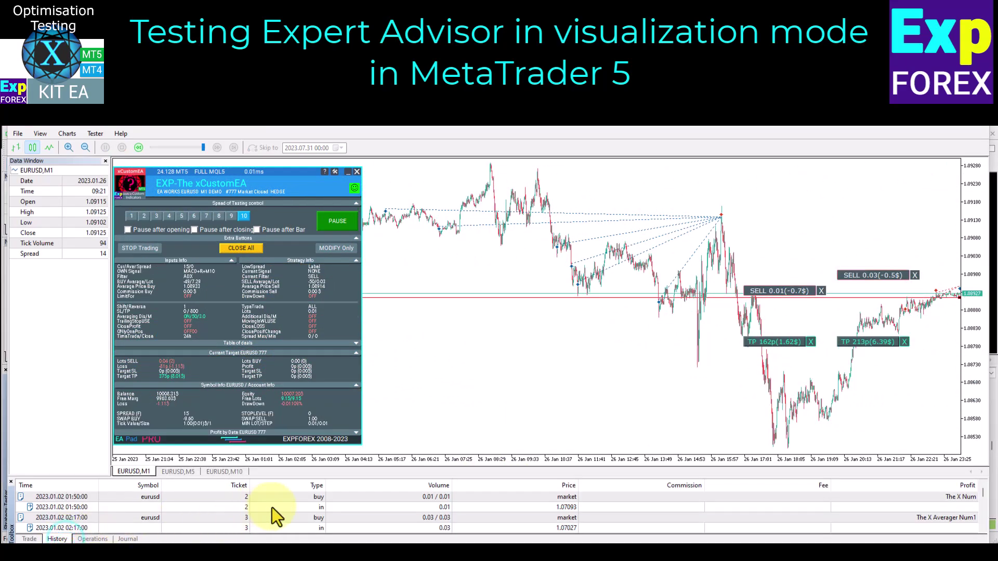
{"action": "scroll", "coordinate": [273, 507], "scroll_direction": "down", "scroll_amount": 10}
{"action": "scroll", "coordinate": [273, 507], "scroll_direction": "down", "scroll_amount": 7}
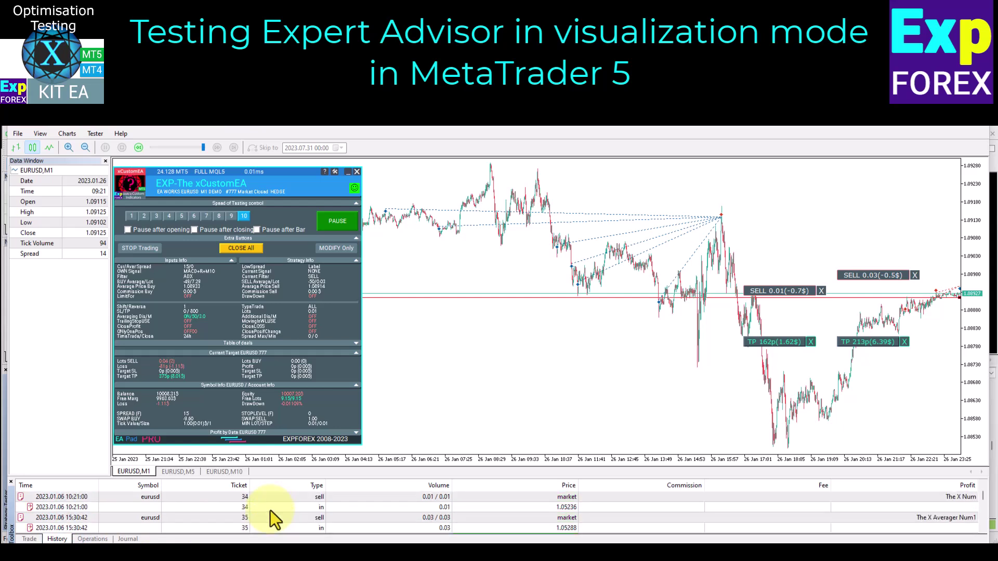
{"action": "right_click", "coordinate": [270, 511]}
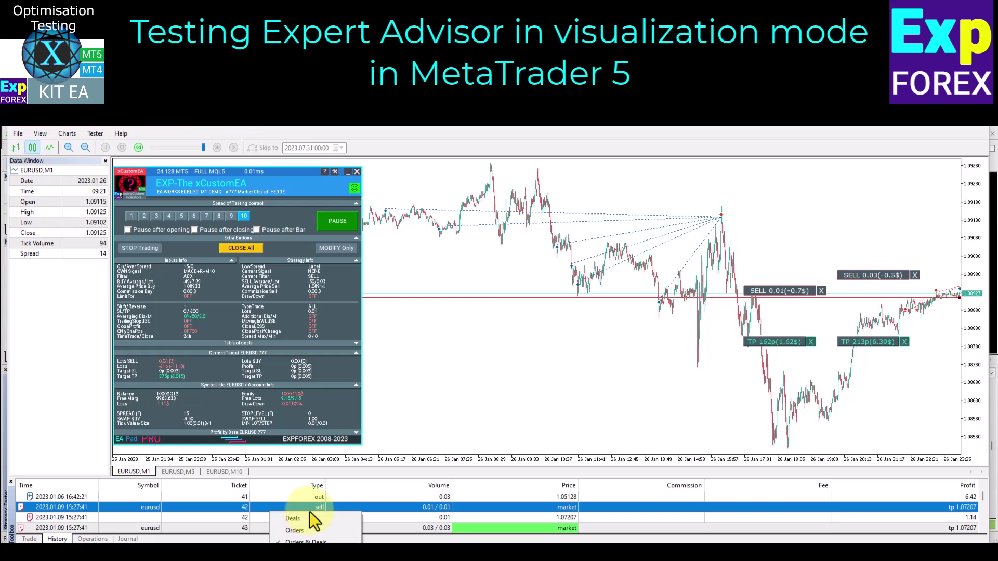
{"action": "left_click", "coordinate": [421, 505]}
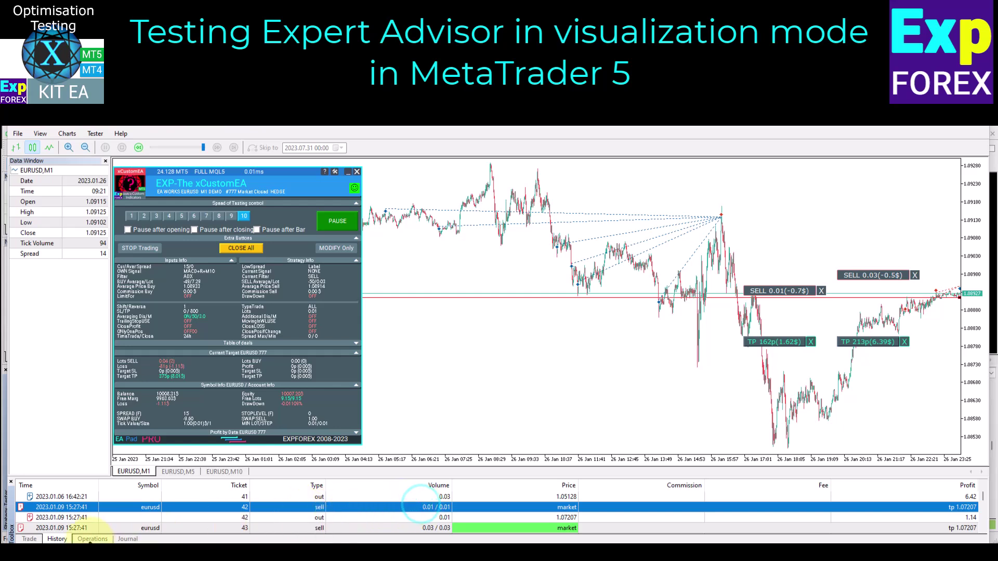
{"action": "left_click", "coordinate": [93, 539]}
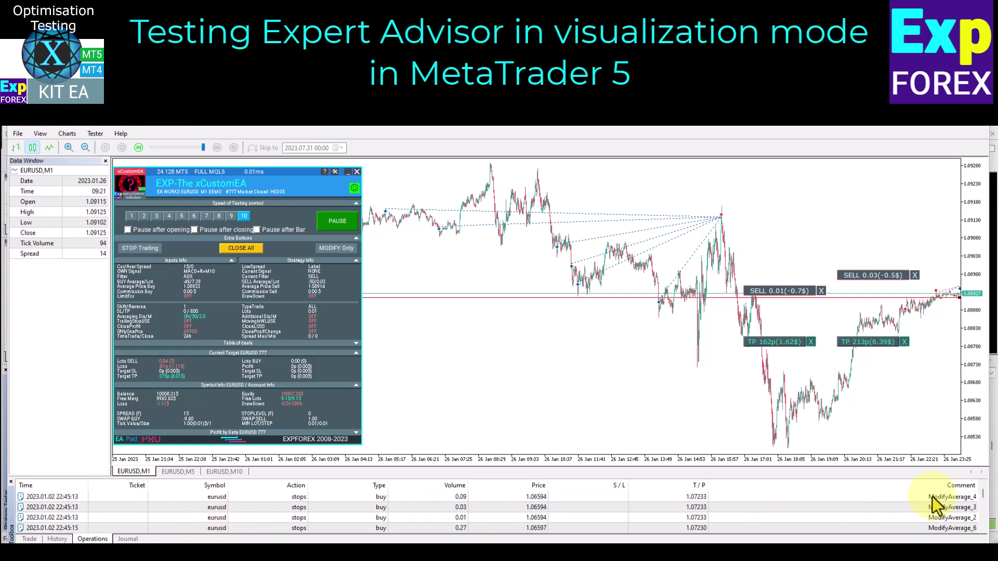
{"action": "left_click_drag", "start_coordinate": [982, 496], "coordinate": [983, 523]}
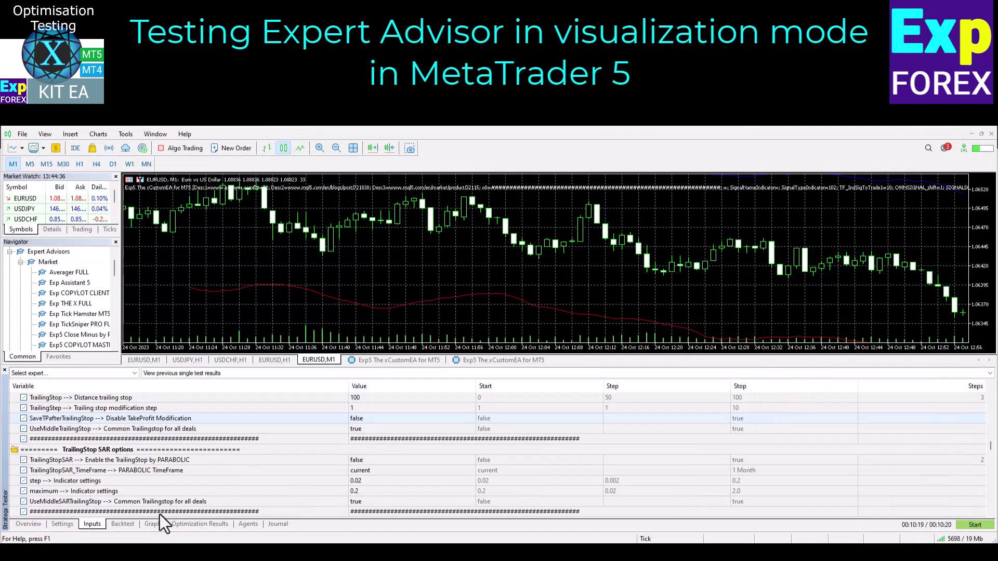
{"action": "left_click", "coordinate": [124, 524]}
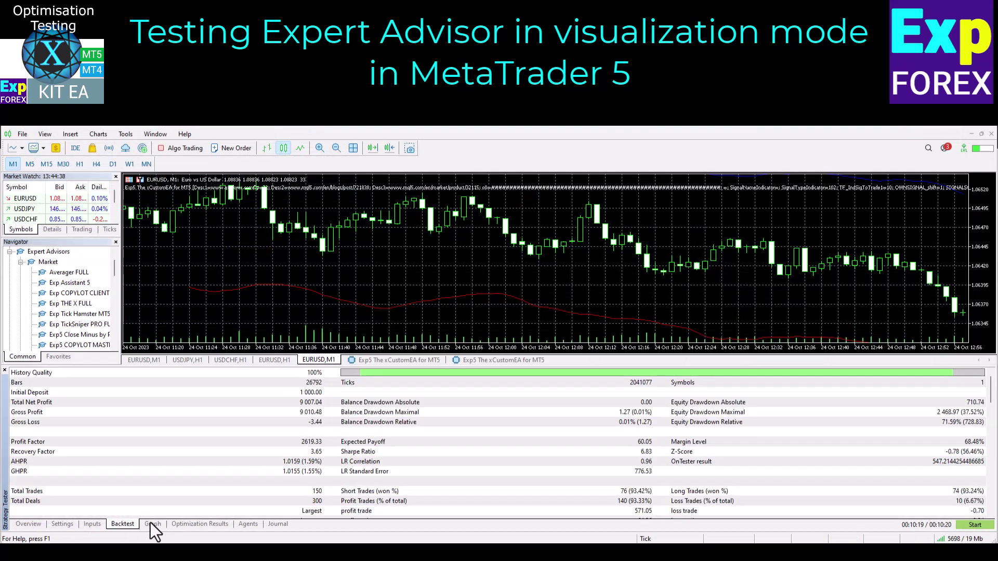
{"action": "left_click", "coordinate": [152, 524]}
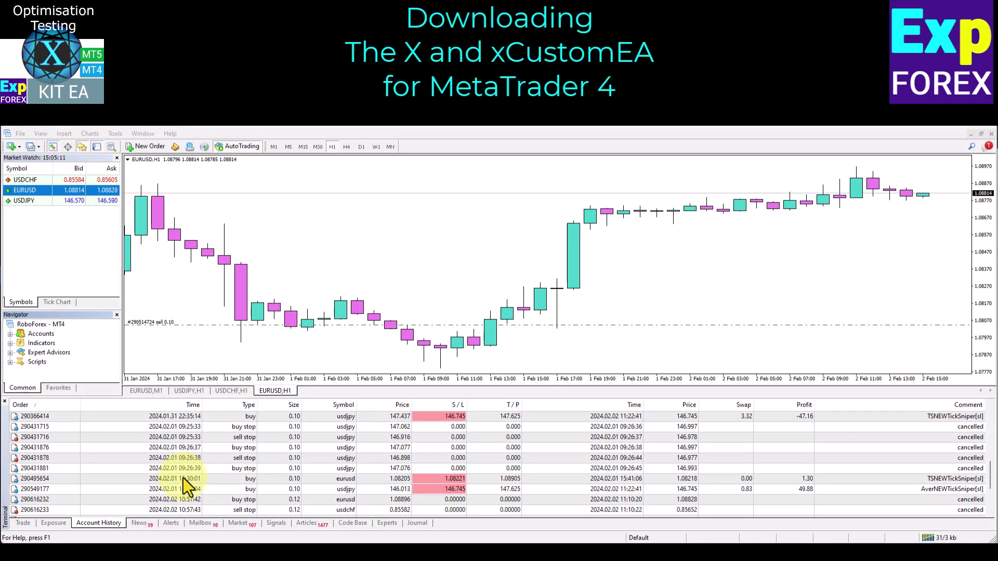
Step: Switch to MetaTrader 4, search its Market for Expforex, and install Exp4 THE X FULL Universal EA for MT4
{"action": "left_click", "coordinate": [238, 523]}
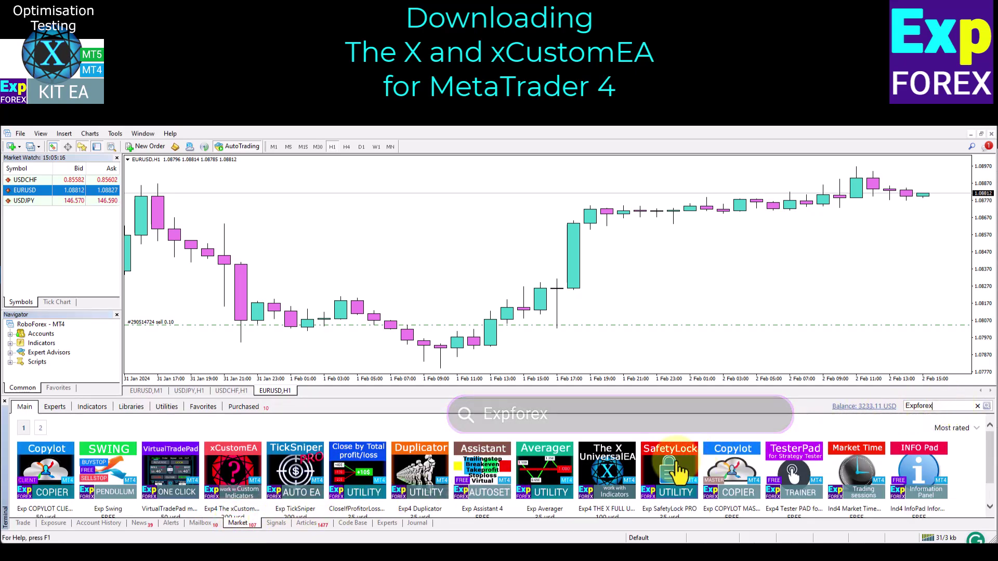
{"action": "left_click", "coordinate": [607, 485]}
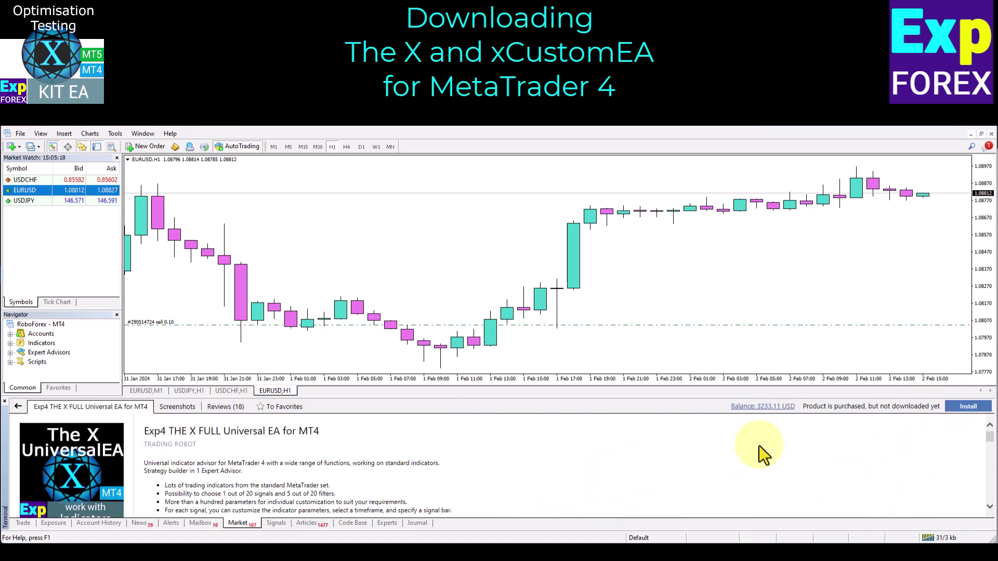
{"action": "left_click", "coordinate": [967, 407]}
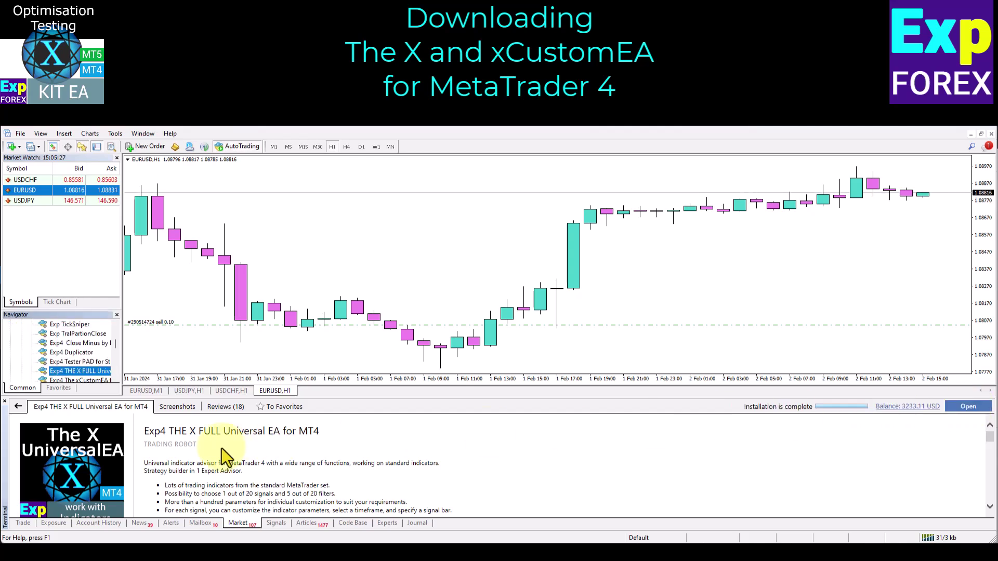
Step: Return to the Market results and open the installed expert Exp4 The xCustomEA for MT4 from its product page
{"action": "left_click", "coordinate": [18, 408]}
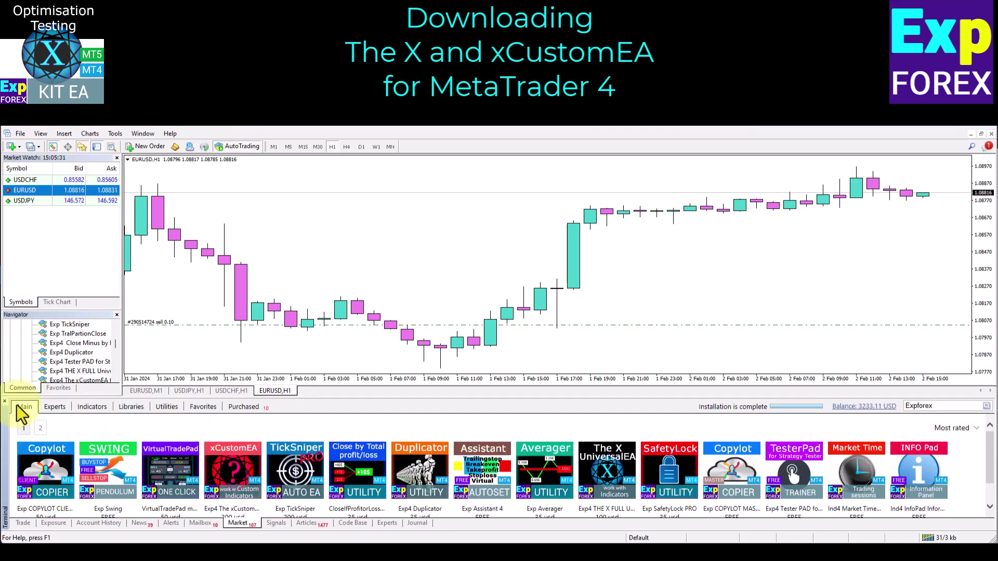
{"action": "left_click", "coordinate": [241, 471]}
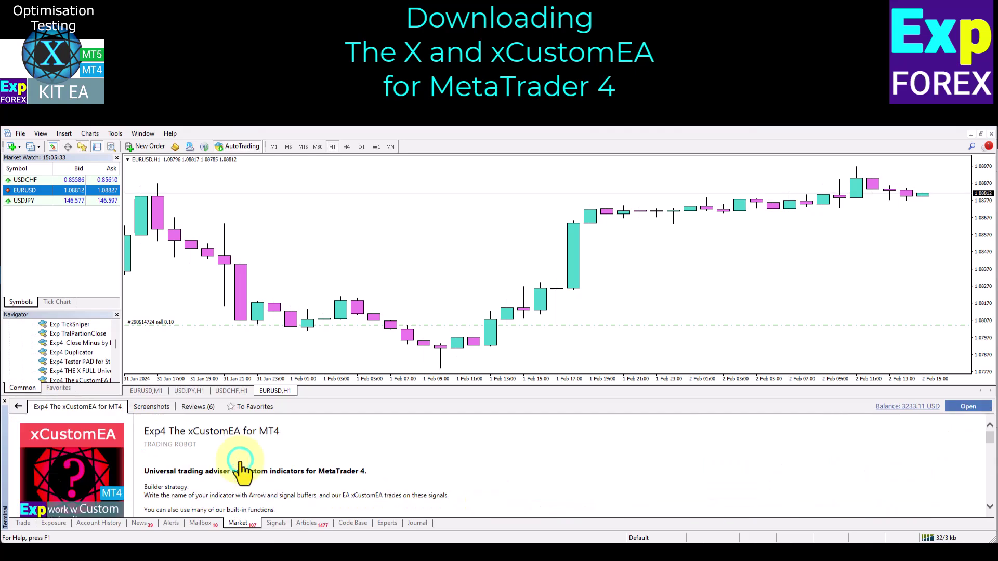
{"action": "left_click", "coordinate": [969, 408]}
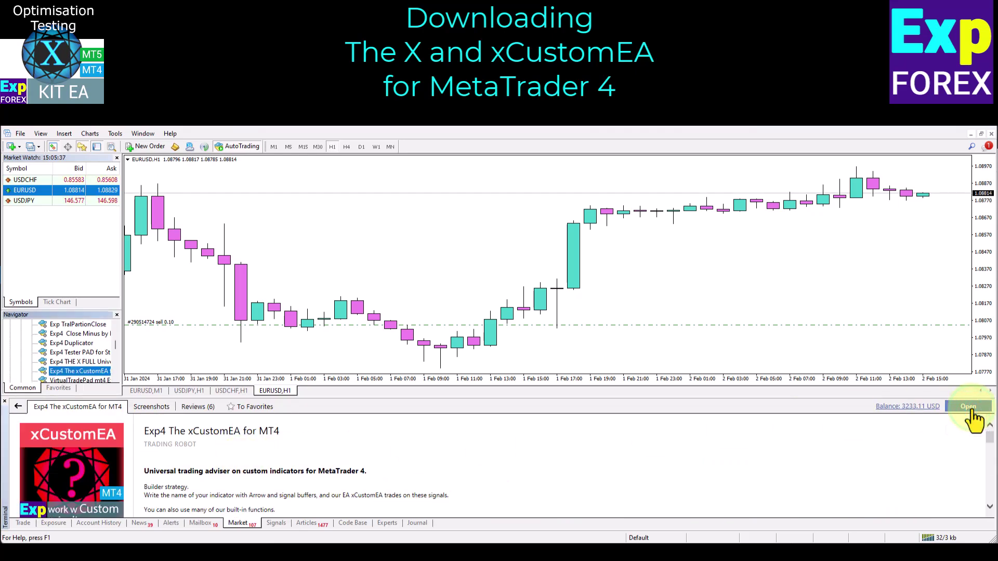
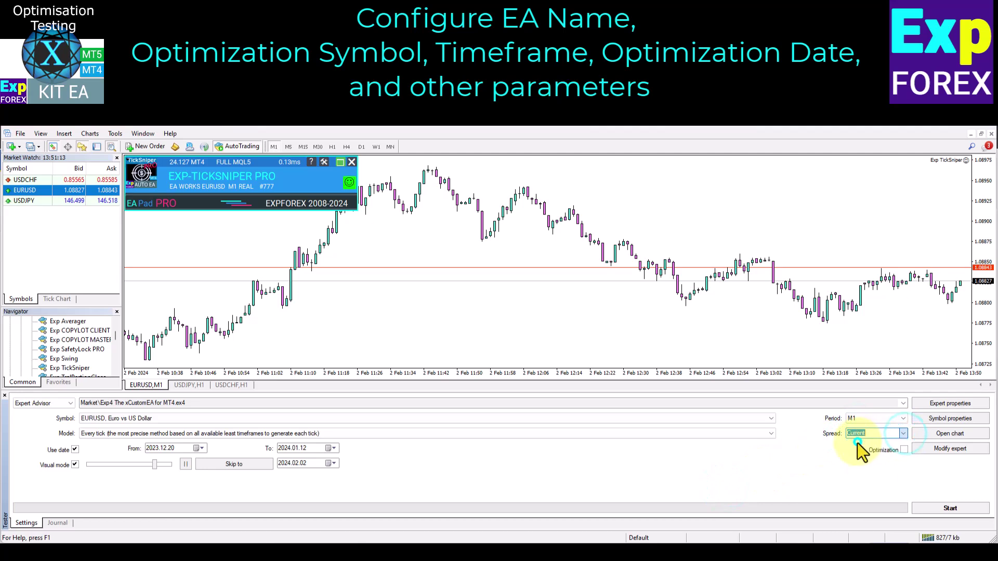
Step: Keep the Current spread and set the test period from 2024.01.01 to 2024.02.01
{"action": "left_click", "coordinate": [568, 472]}
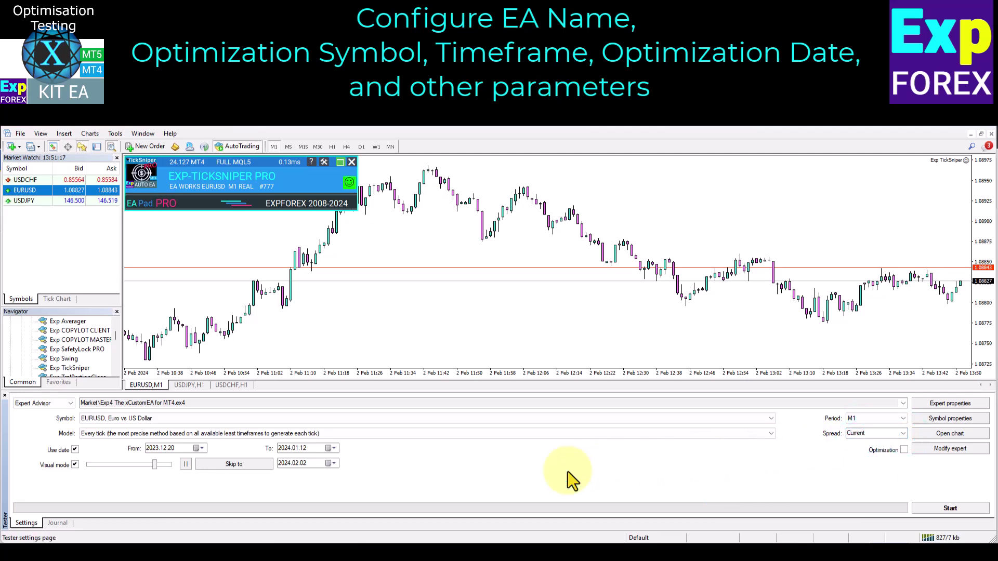
{"action": "left_click", "coordinate": [295, 448]}
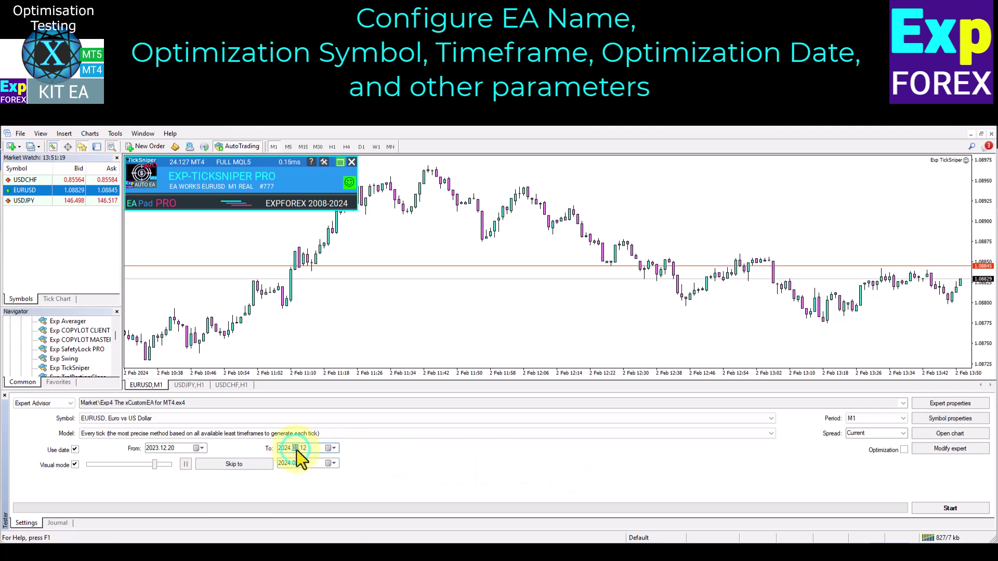
{"action": "left_click", "coordinate": [408, 453]}
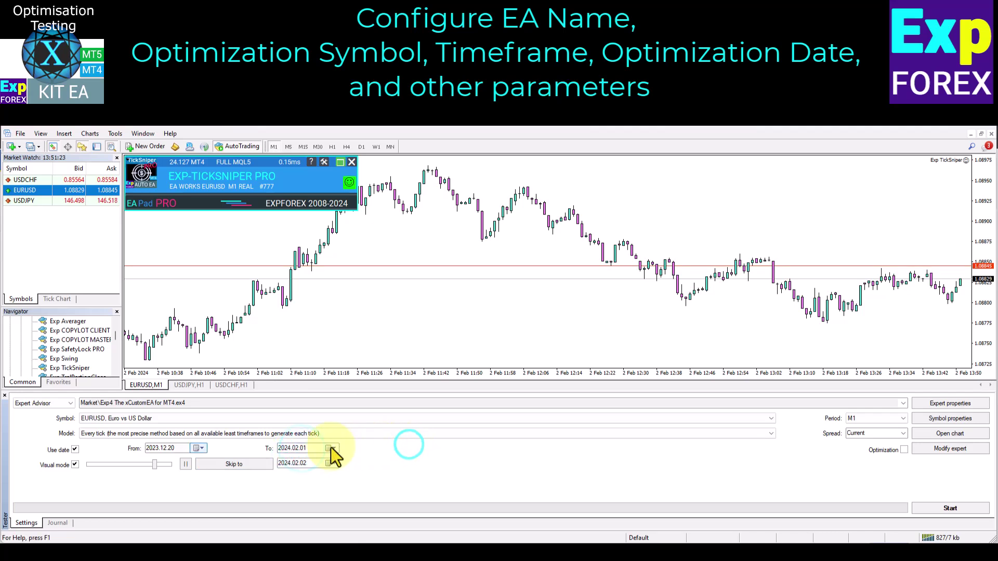
{"action": "left_click", "coordinate": [152, 450]}
{"action": "type", "text": "2024"}
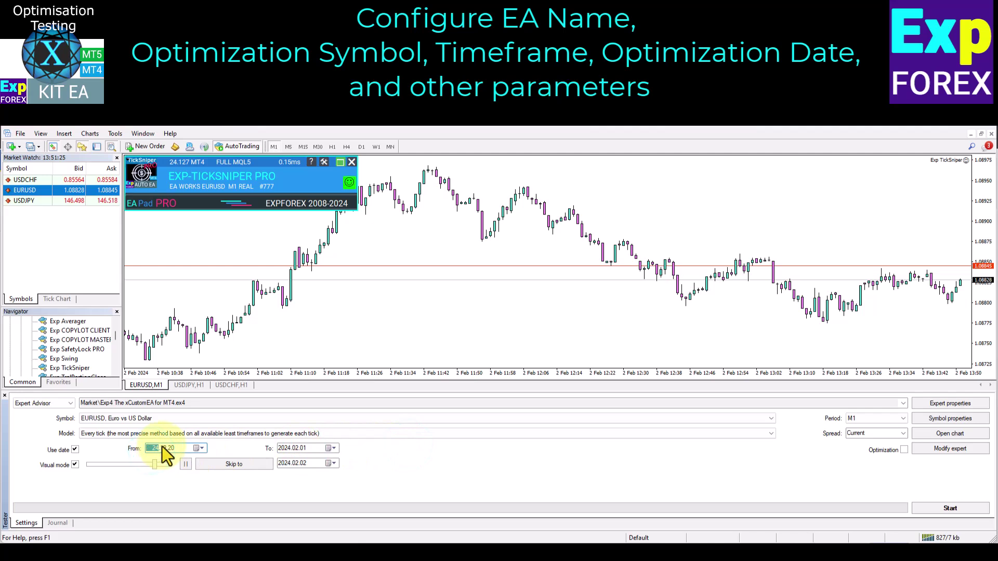
{"action": "left_click", "coordinate": [163, 447]}
{"action": "type", "text": "0101"}
{"action": "left_click", "coordinate": [274, 477]}
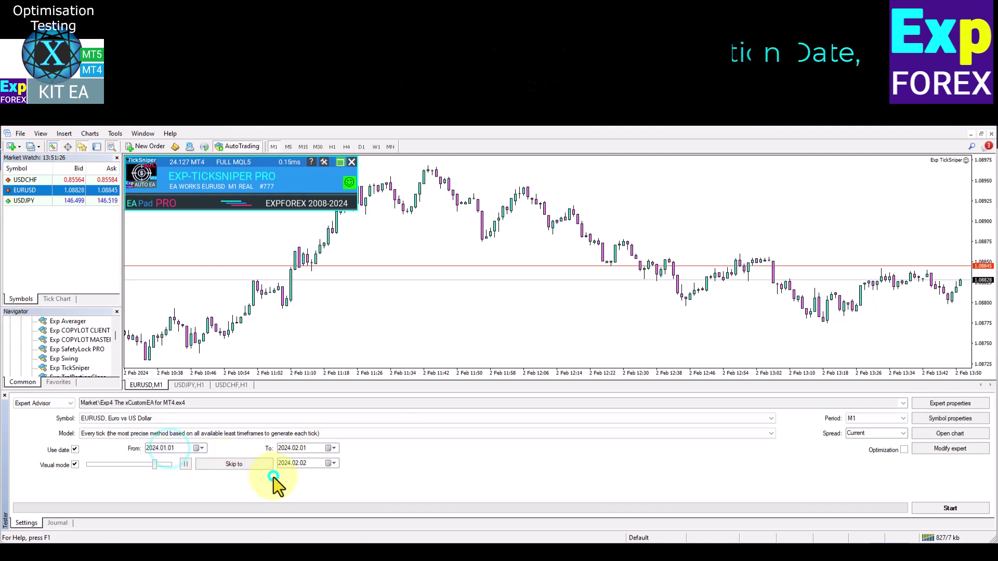
Step: Disable visual mode and enable optimization for the xCustomEA test
{"action": "left_click", "coordinate": [76, 466]}
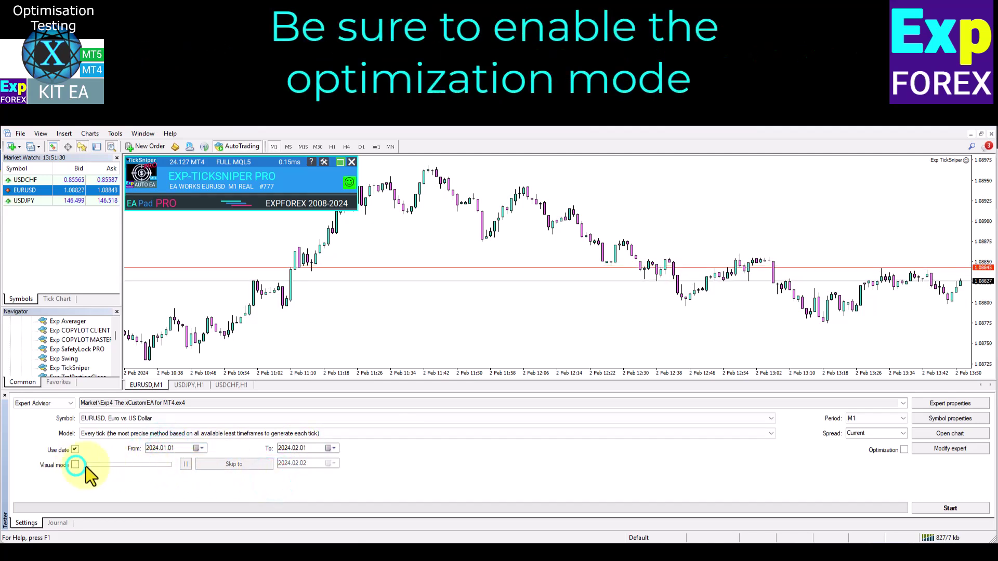
{"action": "left_click", "coordinate": [903, 450]}
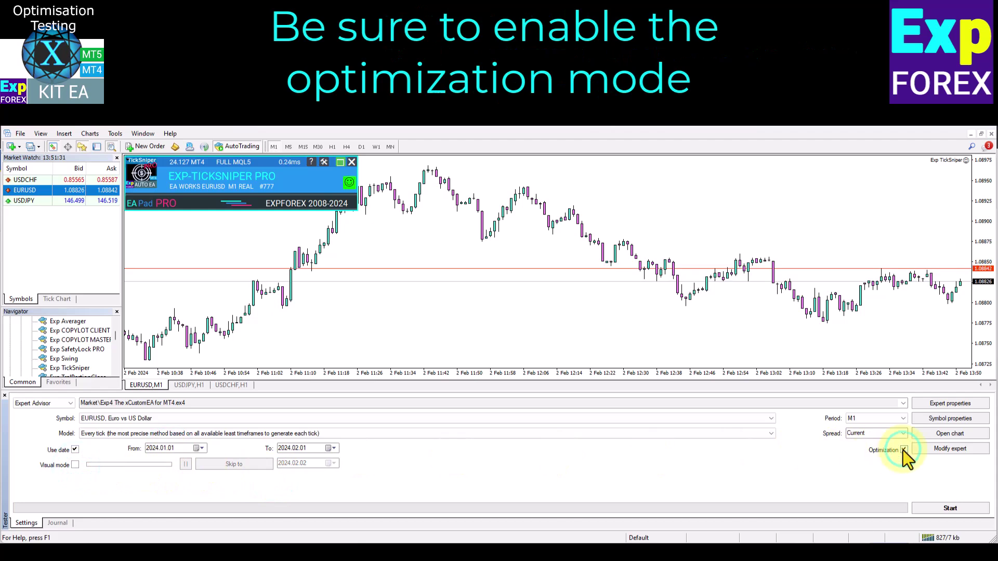
Step: Load the xCustomEA MT4 optimisation example set file into the expert's input parameters
{"action": "left_click", "coordinate": [950, 405]}
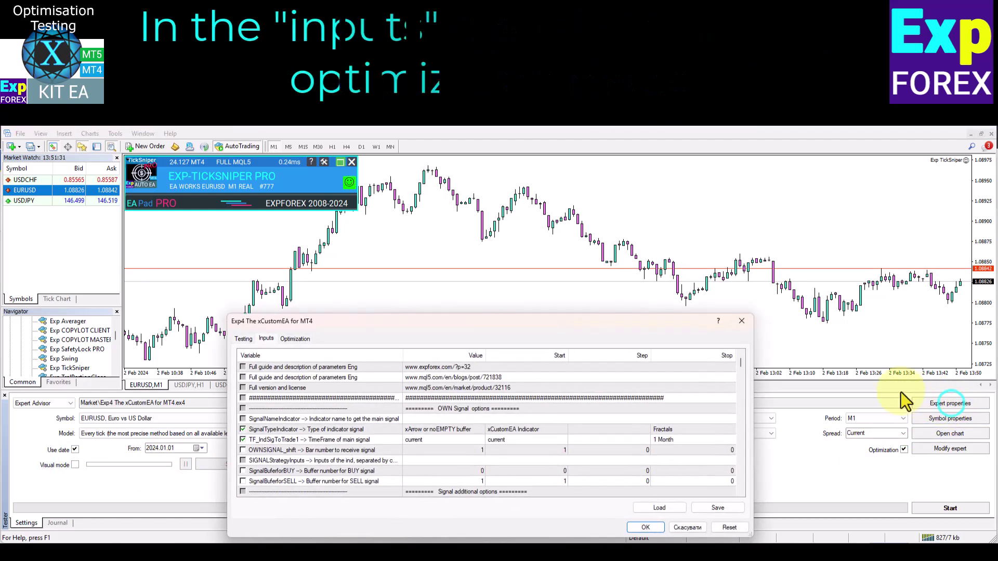
{"action": "left_click_drag", "start_coordinate": [622, 322], "coordinate": [638, 293]}
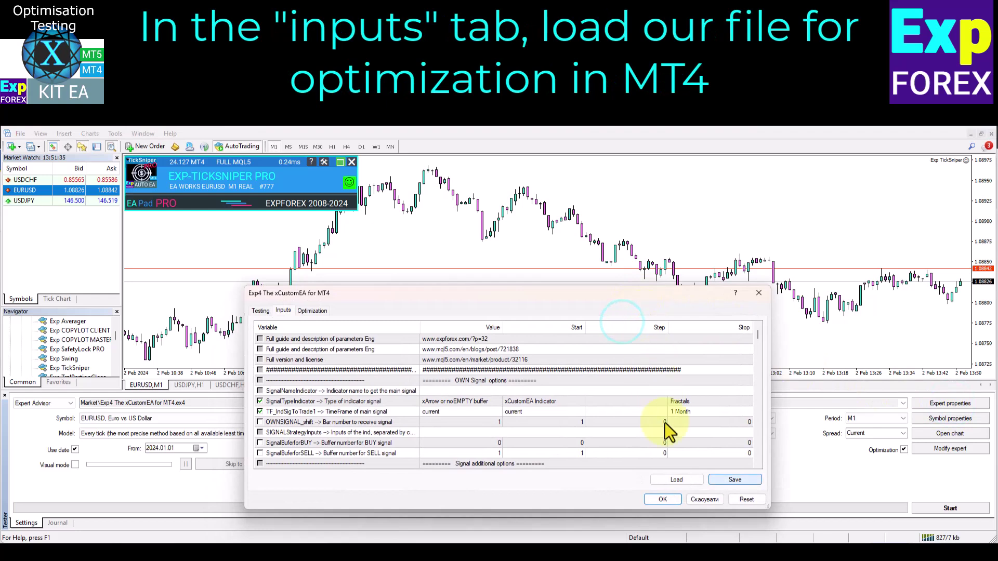
{"action": "left_click", "coordinate": [677, 479]}
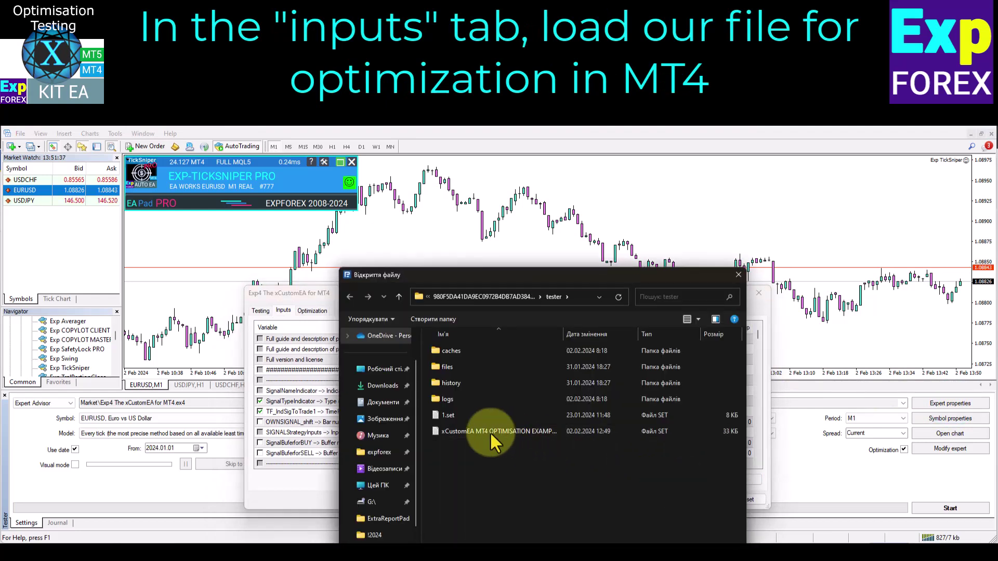
{"action": "double_click", "coordinate": [490, 432]}
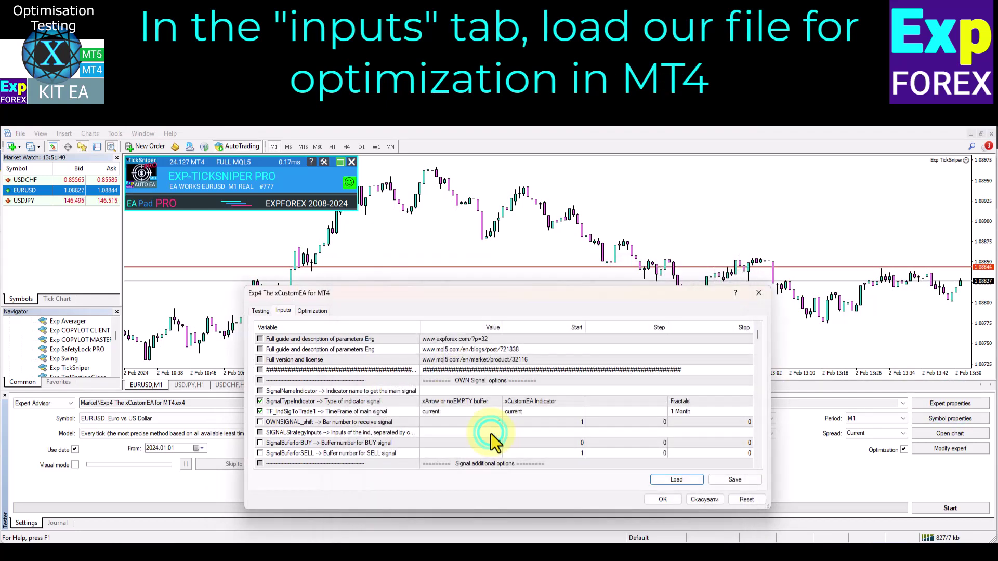
Step: Review the loaded xCustomEA optimization parameters, accept them and start the optimization
{"action": "left_click", "coordinate": [566, 403]}
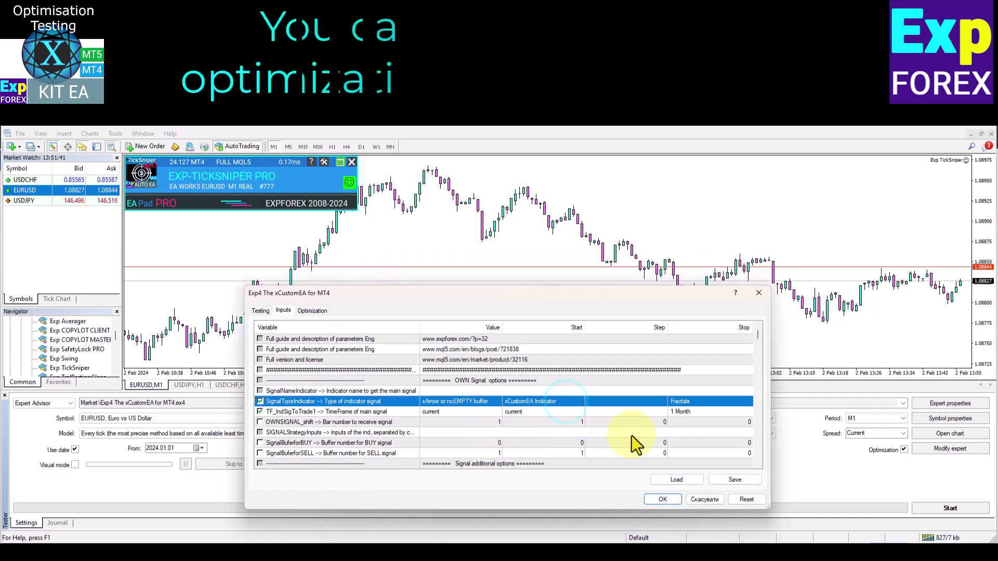
{"action": "scroll", "coordinate": [631, 435], "scroll_direction": "down", "scroll_amount": 3}
{"action": "scroll", "coordinate": [631, 436], "scroll_direction": "down", "scroll_amount": 6}
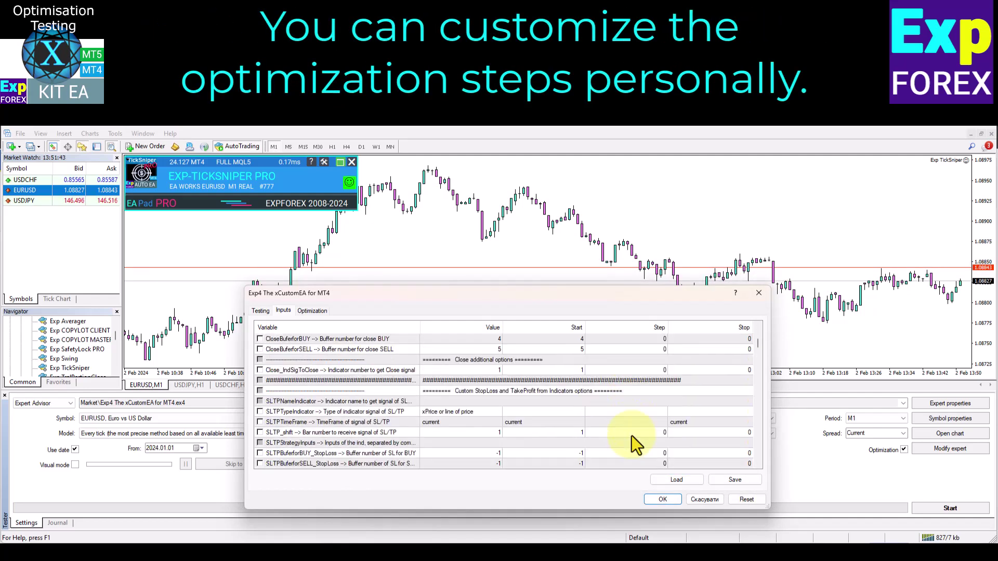
{"action": "scroll", "coordinate": [632, 436], "scroll_direction": "down", "scroll_amount": 2}
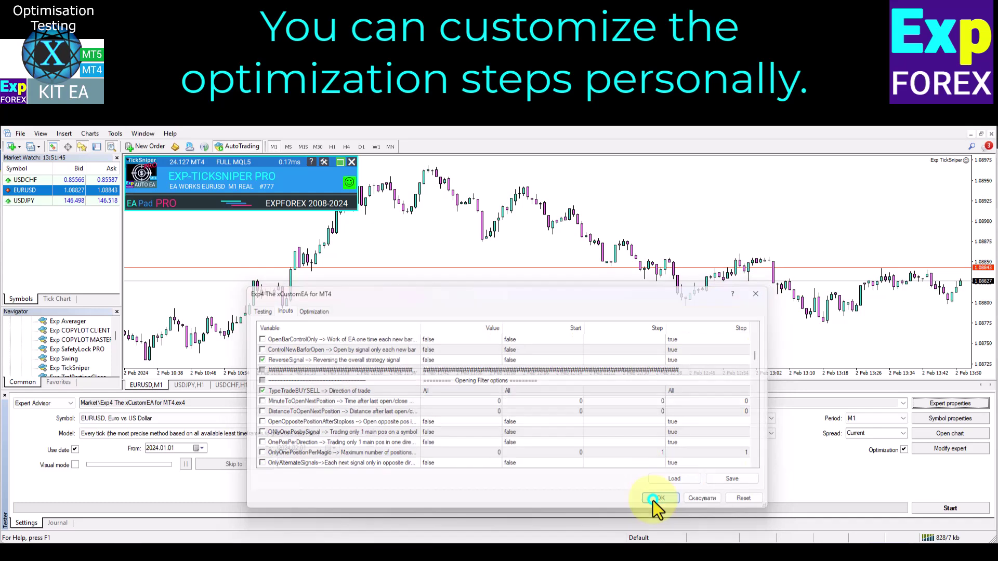
{"action": "left_click", "coordinate": [655, 499]}
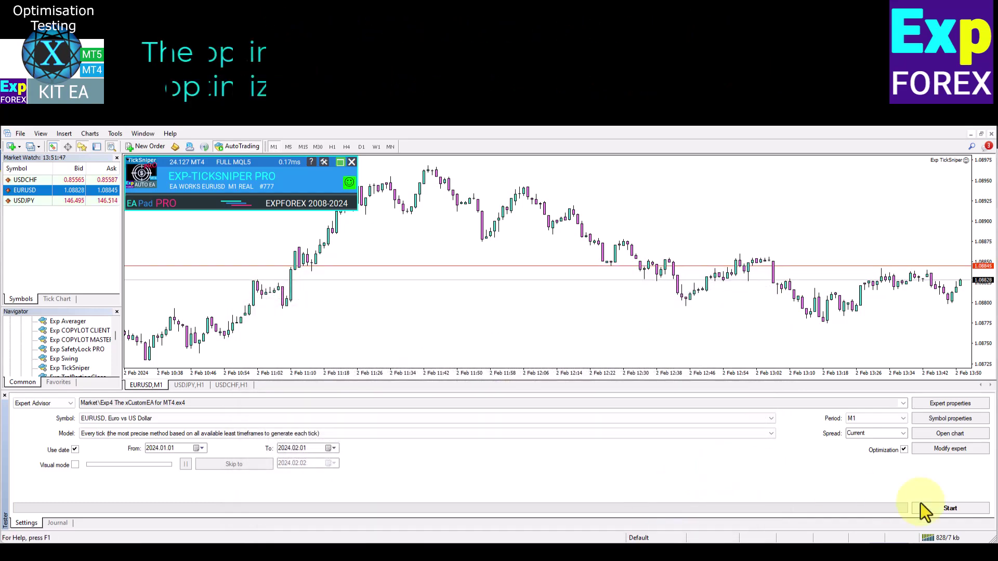
{"action": "left_click", "coordinate": [975, 519]}
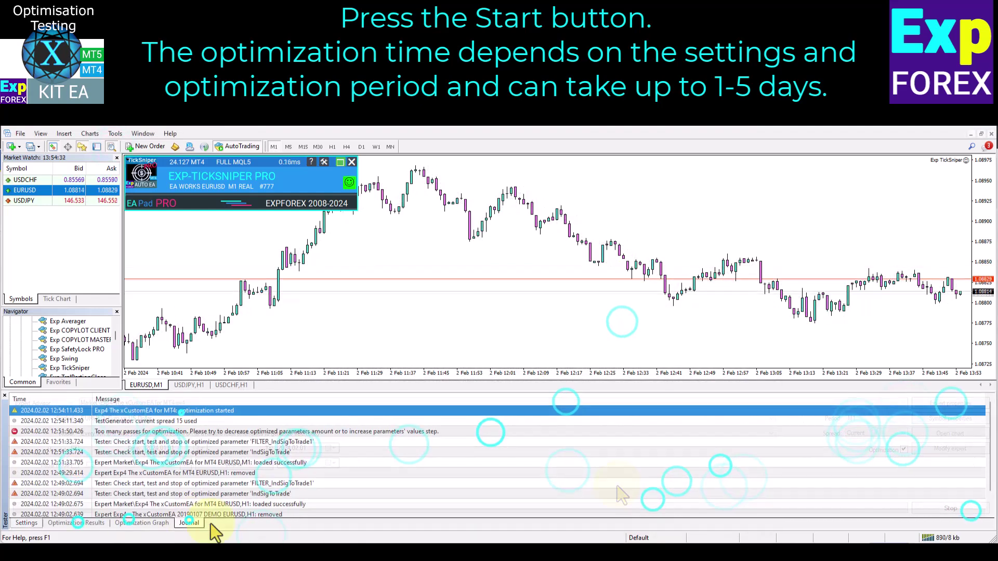
Step: Apply the input parameters of optimization pass 2 to the expert and run a single test with them
{"action": "left_click", "coordinate": [90, 523]}
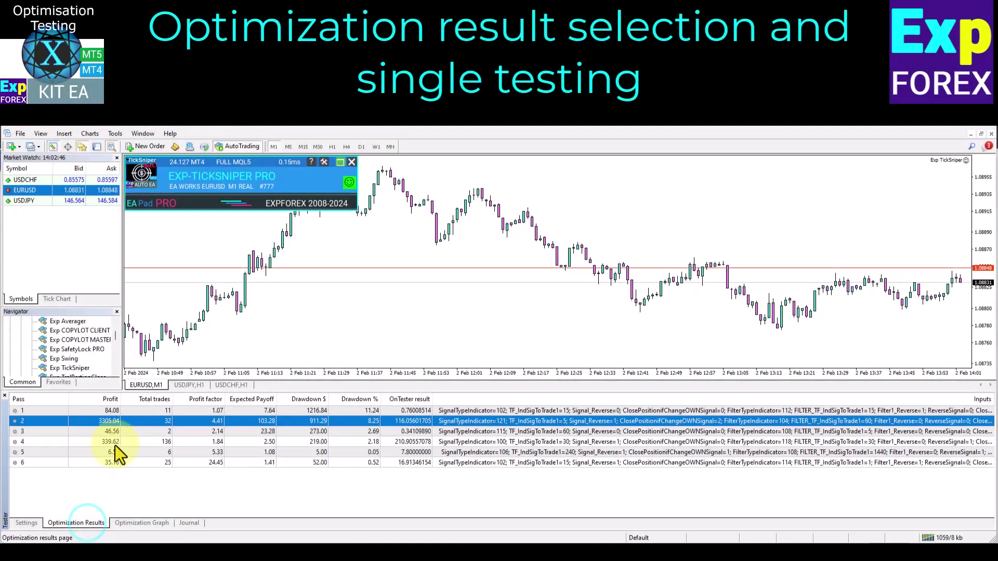
{"action": "right_click", "coordinate": [124, 422]}
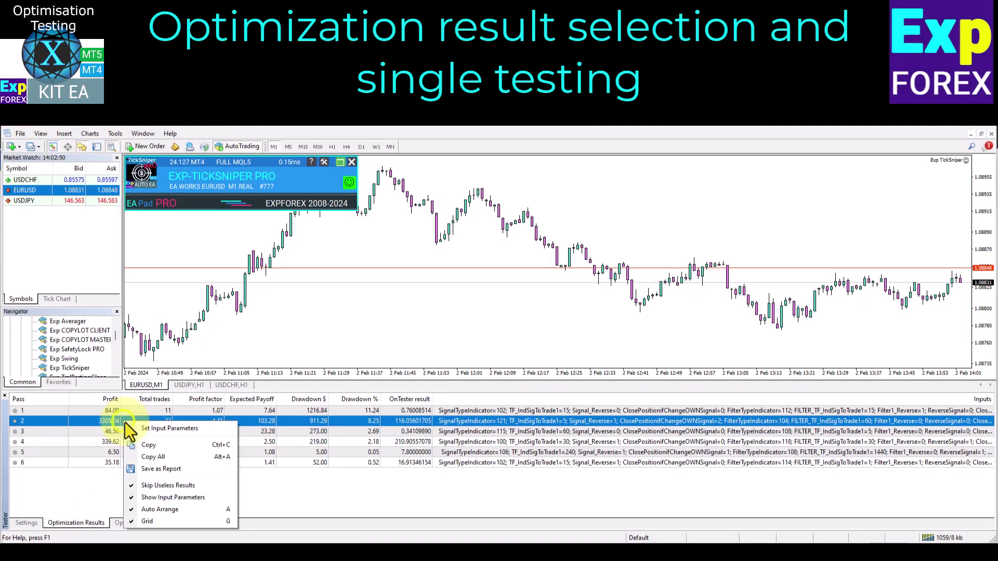
{"action": "left_click", "coordinate": [188, 430]}
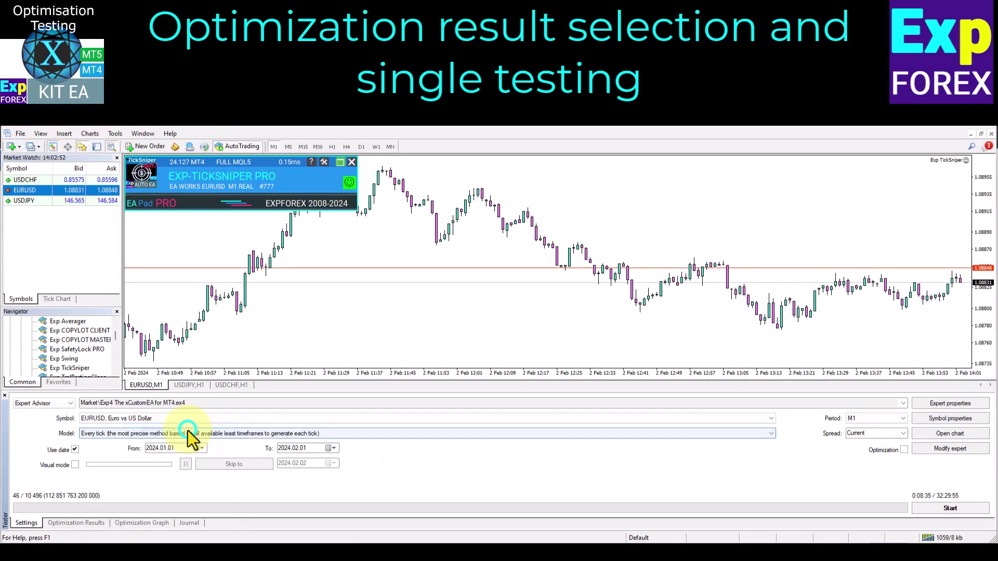
{"action": "left_click", "coordinate": [933, 507]}
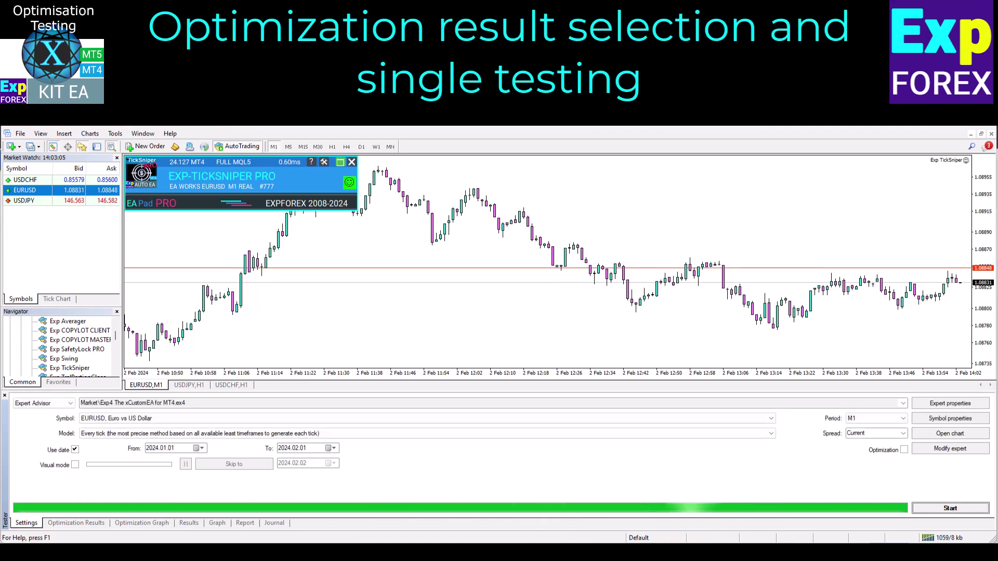
Step: Examine the single test's balance graph, trade results and report
{"action": "left_click", "coordinate": [220, 524]}
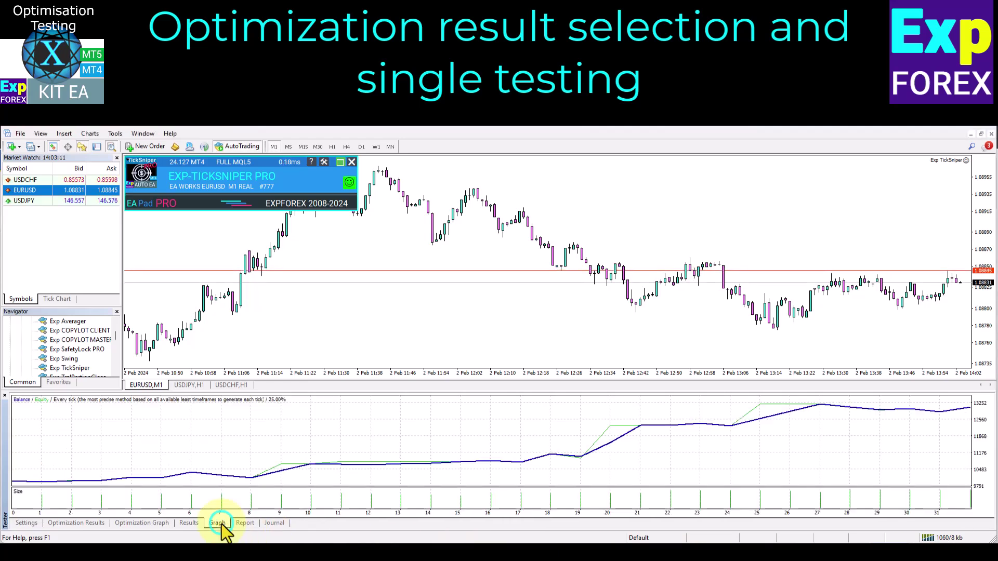
{"action": "left_click", "coordinate": [185, 523]}
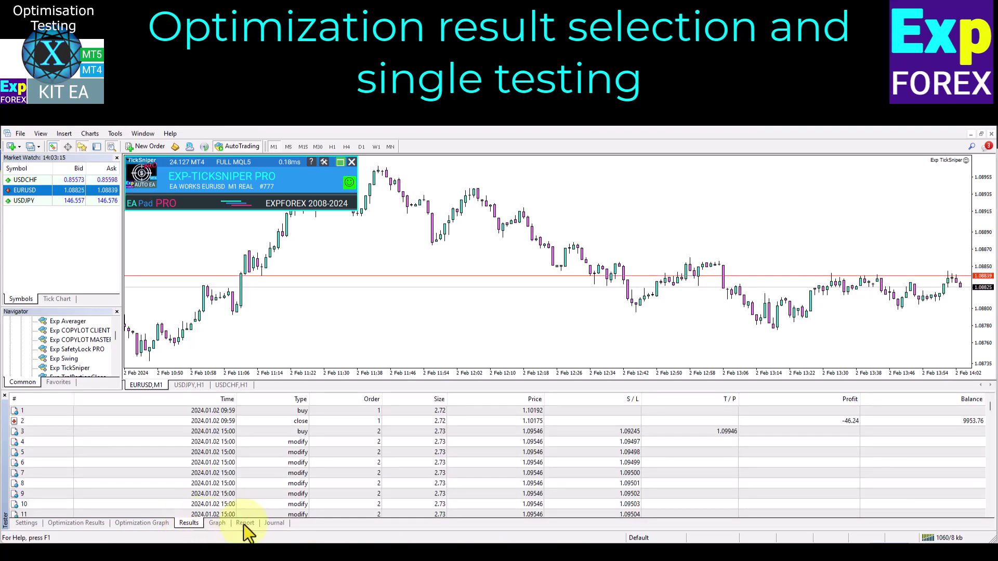
{"action": "left_click", "coordinate": [246, 523]}
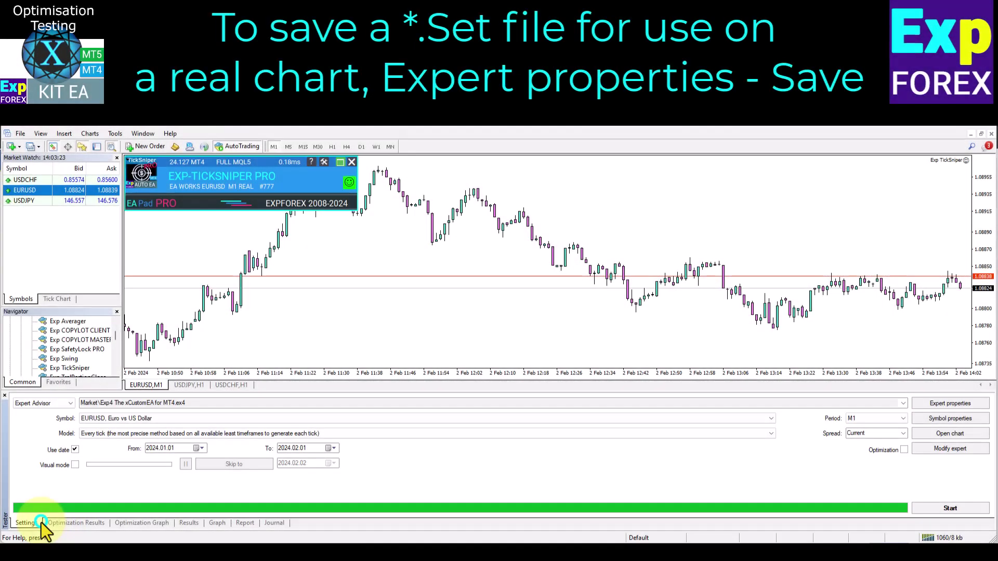
Step: Save the expert's tested input parameters as a set file named xCustomEA 2024 My Test Example
{"action": "left_click", "coordinate": [950, 404]}
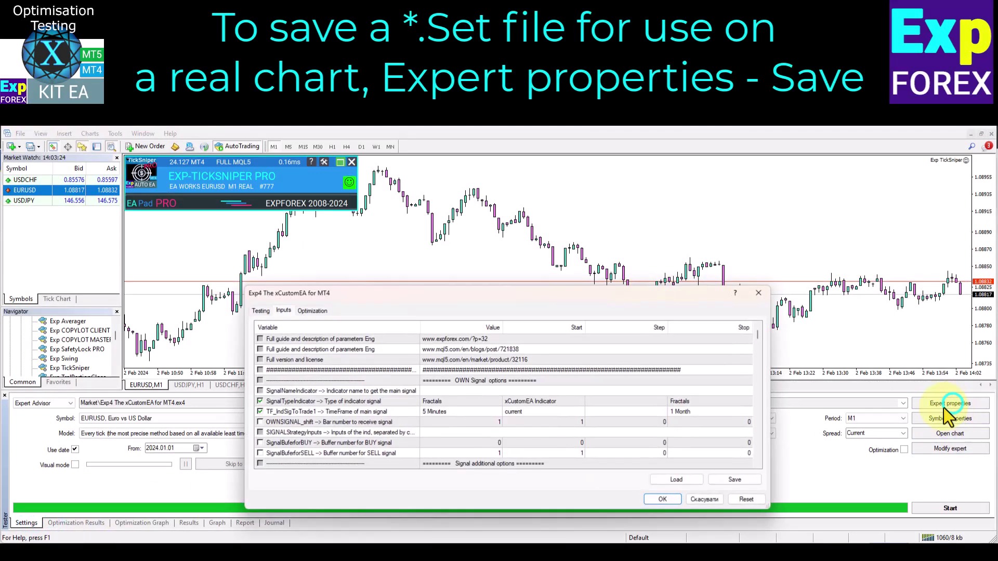
{"action": "left_click", "coordinate": [735, 479]}
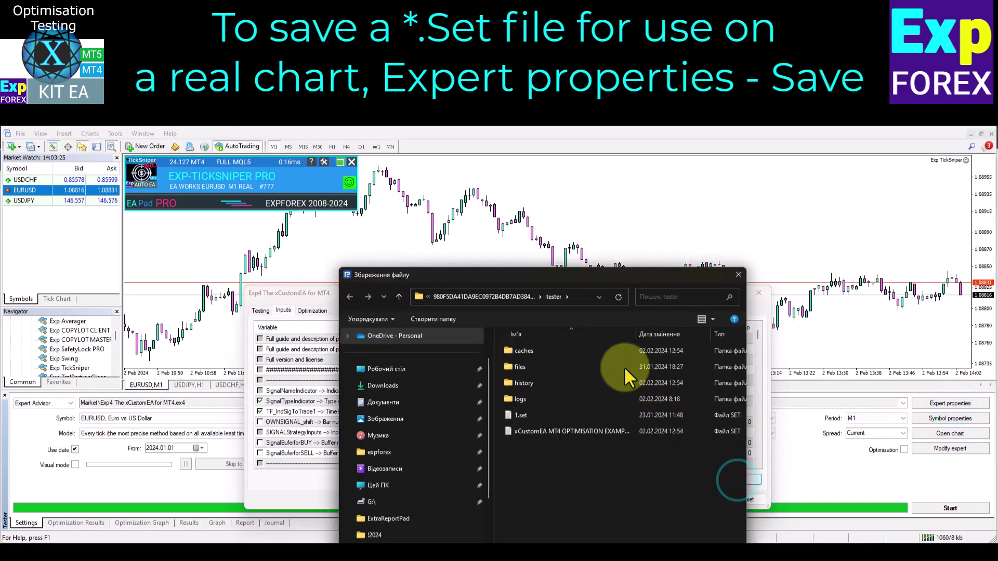
{"action": "left_click_drag", "start_coordinate": [532, 275], "coordinate": [531, 212]}
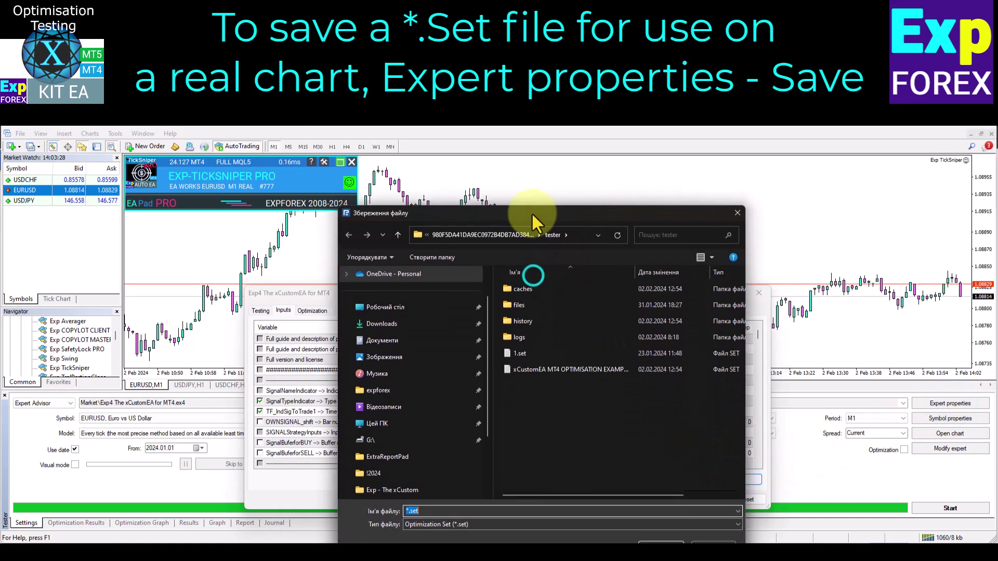
{"action": "type", "text": "xCustomEA"}
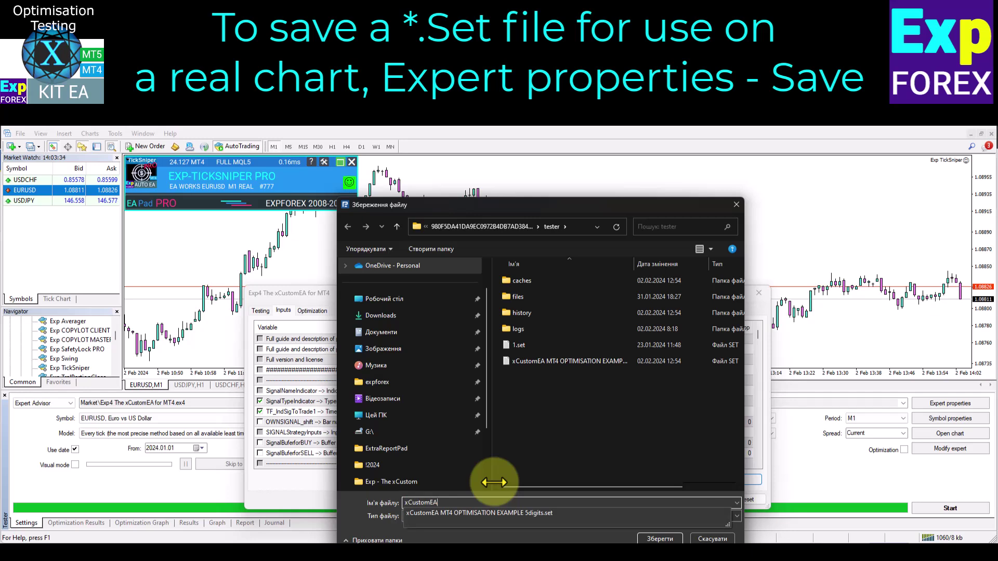
{"action": "type", "text": " 202"}
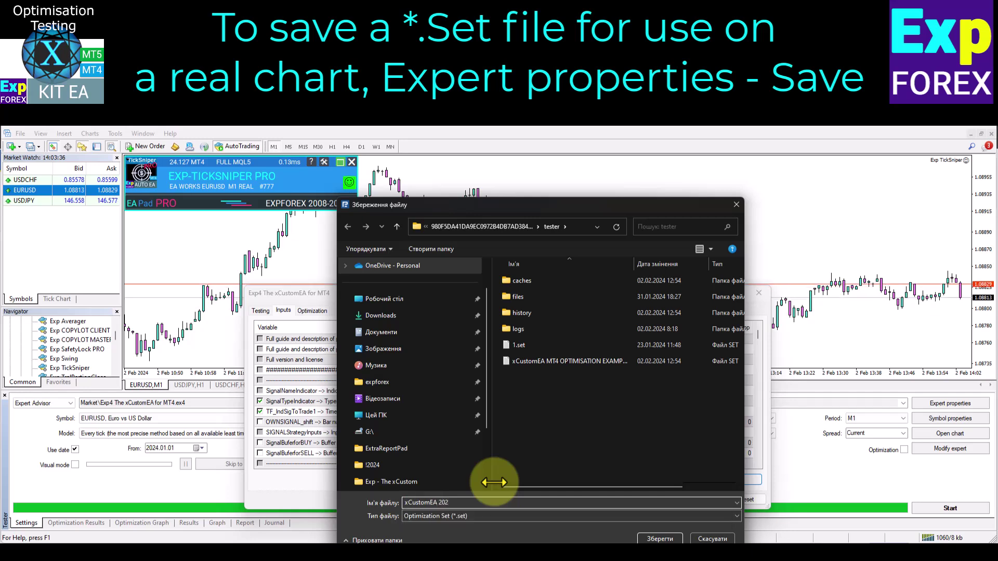
{"action": "type", "text": "4 My"}
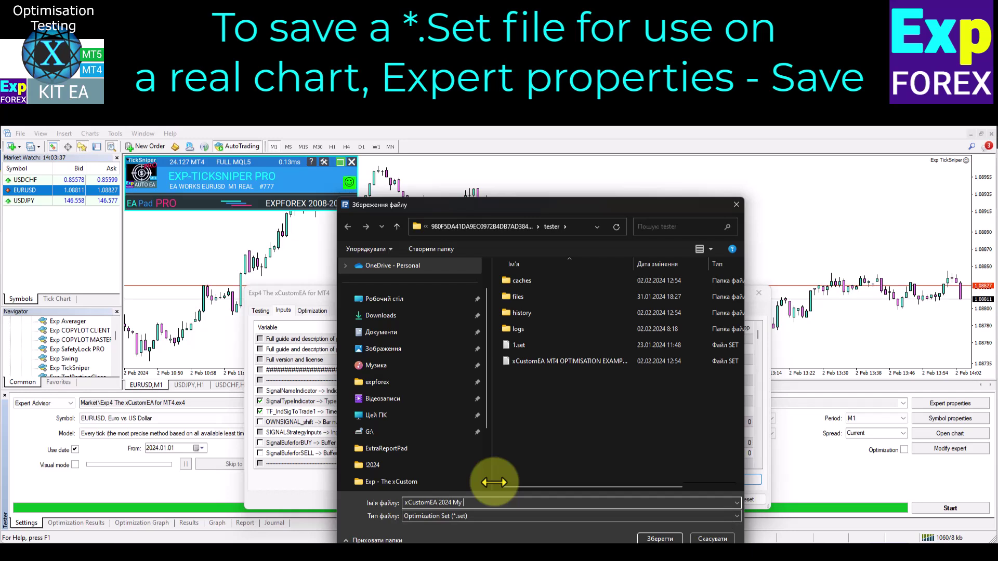
{"action": "type", "text": " Test Exa"}
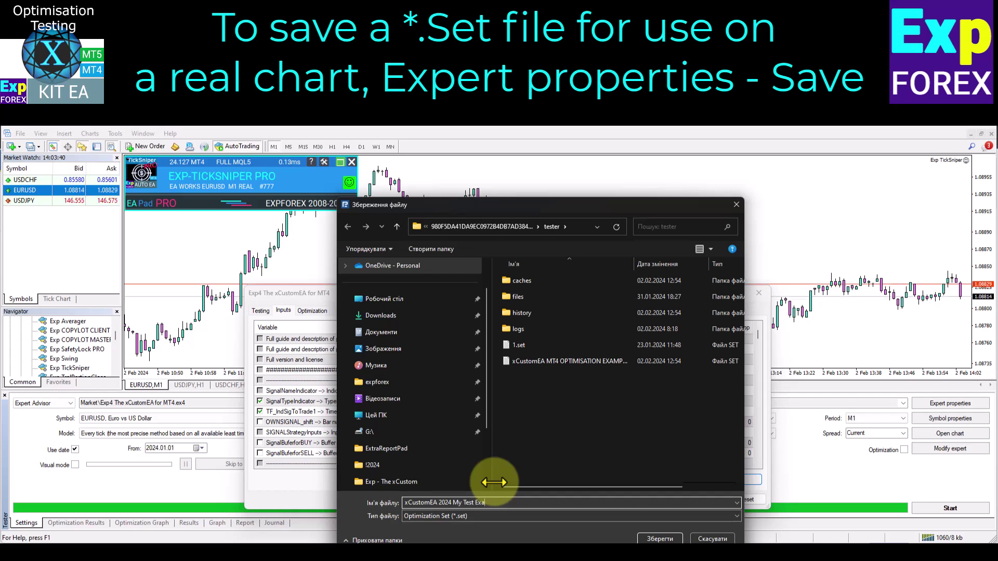
{"action": "type", "text": "mple"}
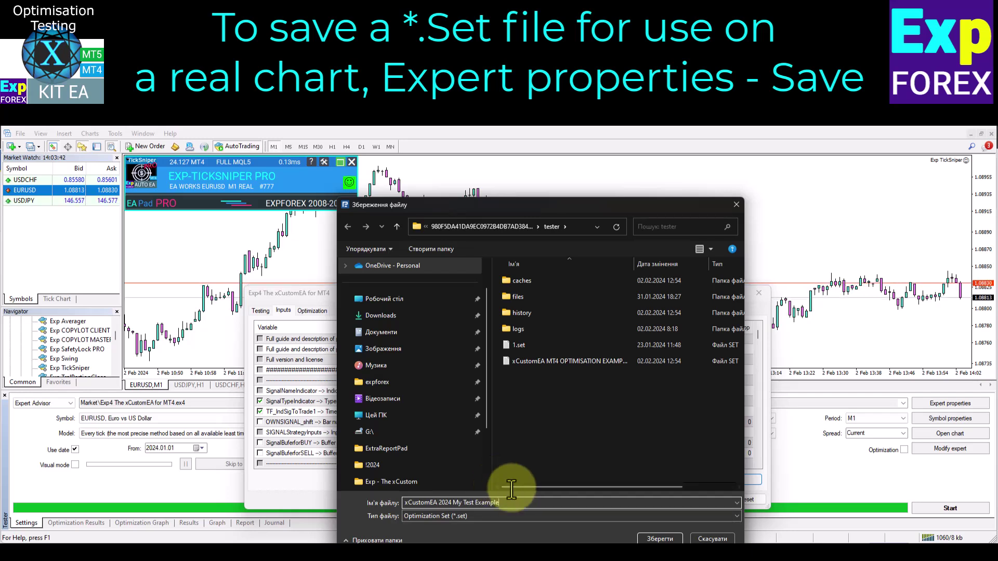
{"action": "left_click", "coordinate": [656, 538]}
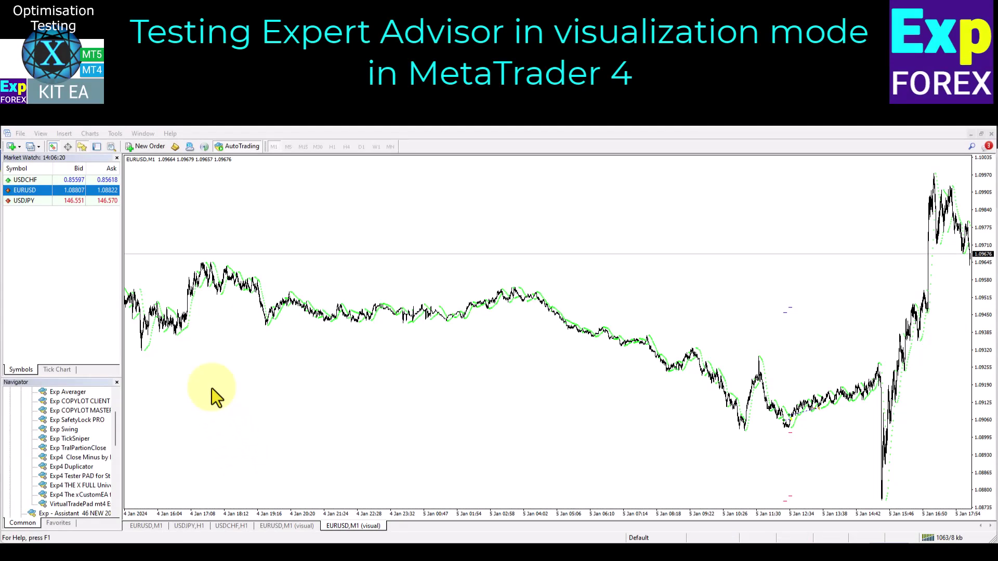
Step: Reopen the Strategy Tester and select Exp4 The xCustomEA for MT4 as the expert to test
{"action": "left_click", "coordinate": [109, 149]}
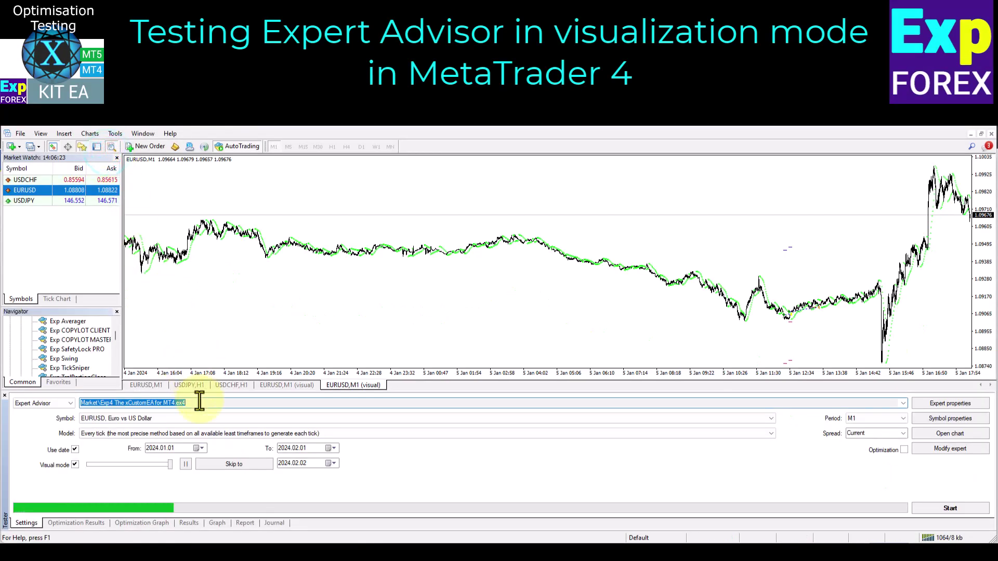
{"action": "left_click", "coordinate": [903, 403]}
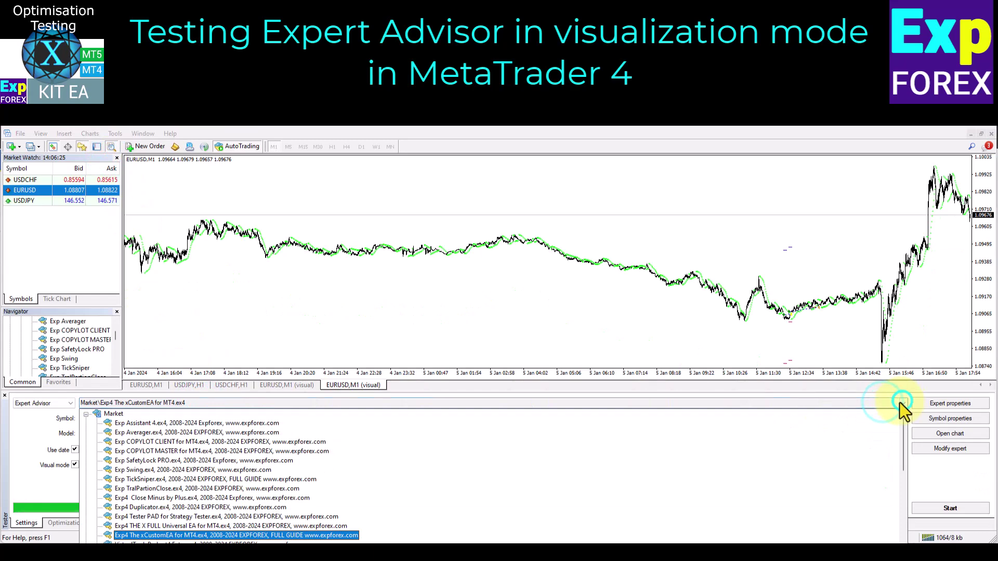
{"action": "left_click", "coordinate": [156, 536]}
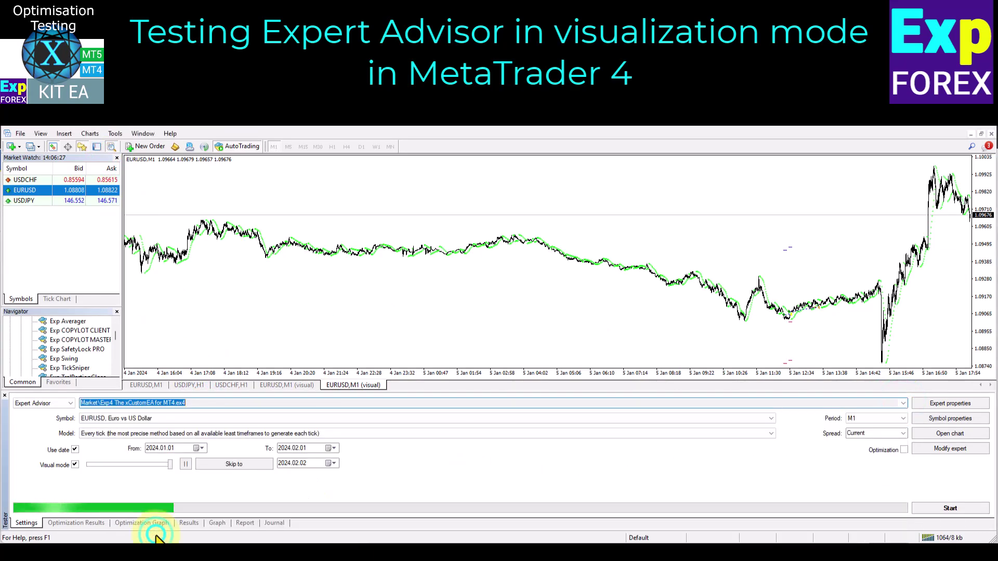
Step: Keep EURUSD, the Every tick model and the 2024.02.01 end date, with visual mode enabled for the test
{"action": "left_click", "coordinate": [141, 417]}
{"action": "left_click", "coordinate": [120, 433]}
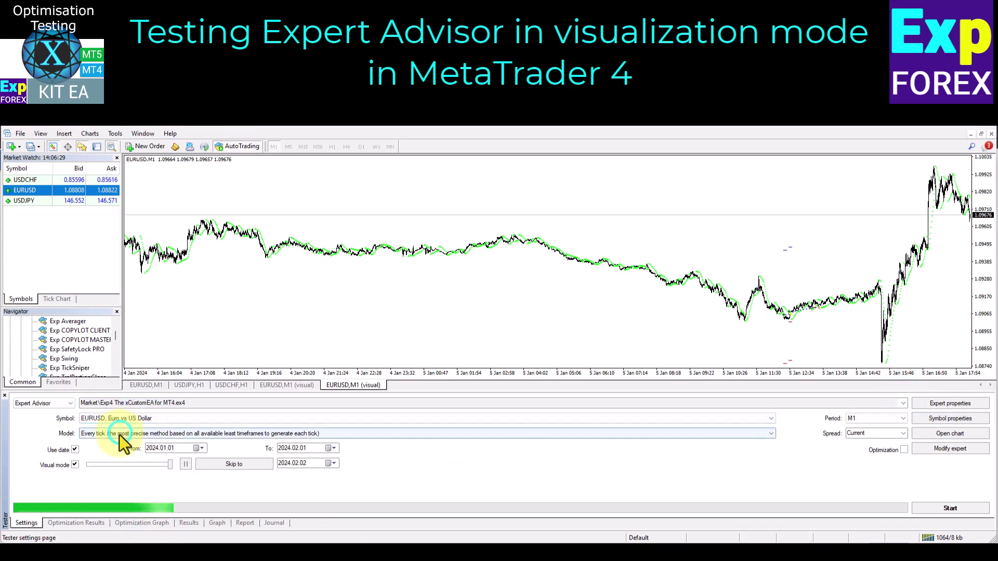
{"action": "left_click", "coordinate": [116, 444]}
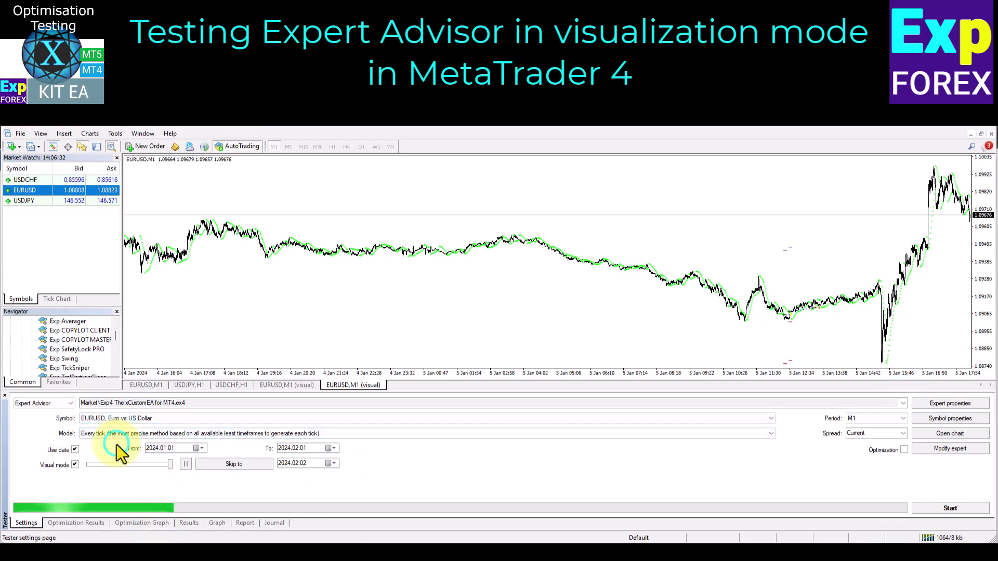
{"action": "left_click", "coordinate": [286, 447]}
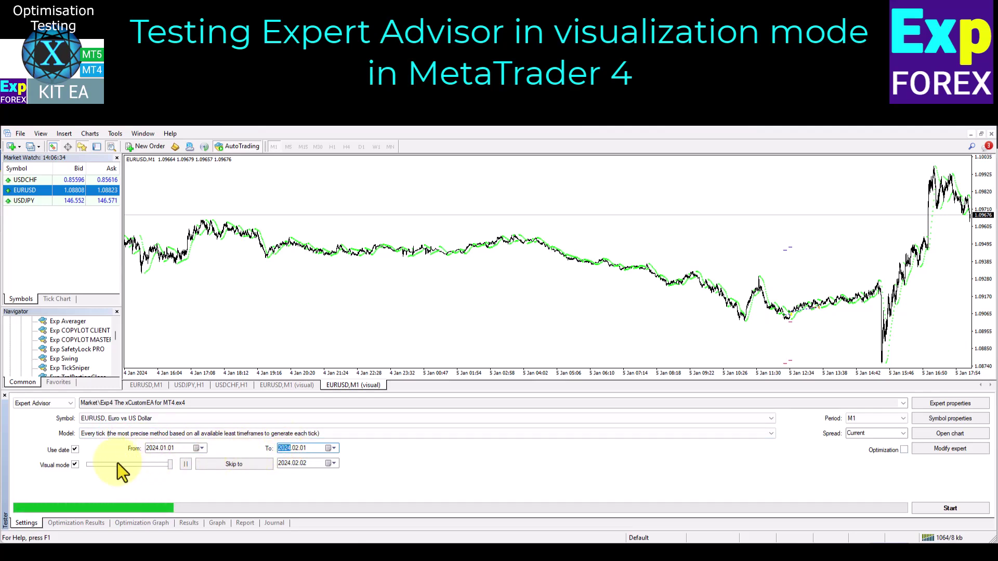
{"action": "left_click", "coordinate": [74, 464]}
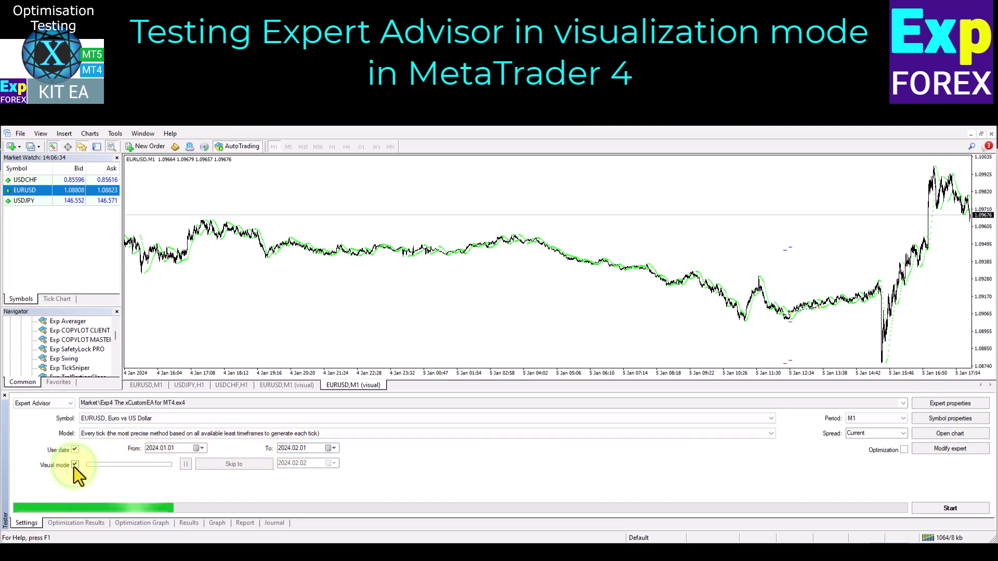
Step: Load xCustomEA 2024 My Test Example.set into the expert's inputs and start the visual test
{"action": "left_click", "coordinate": [921, 403]}
{"action": "left_click", "coordinate": [679, 478]}
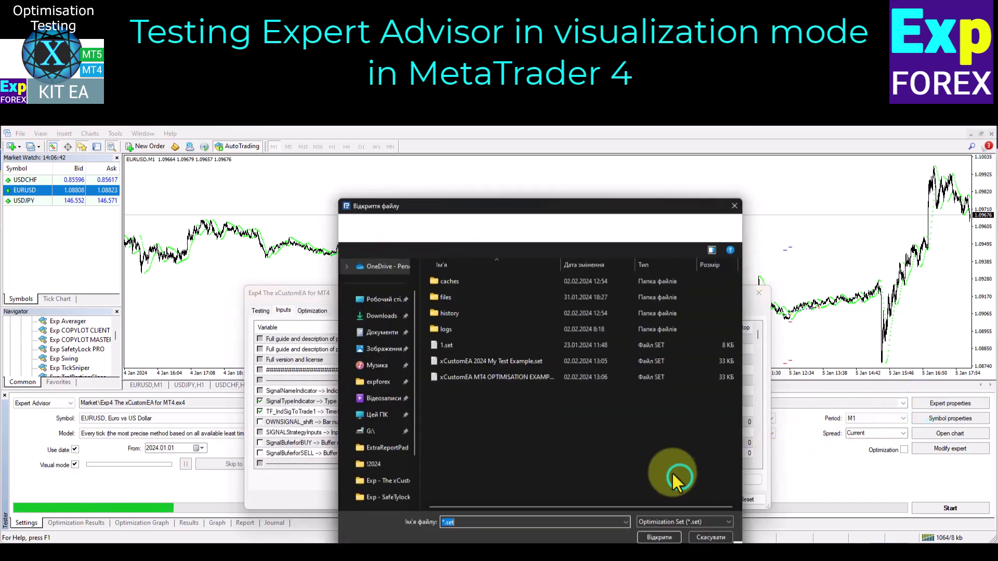
{"action": "double_click", "coordinate": [504, 366]}
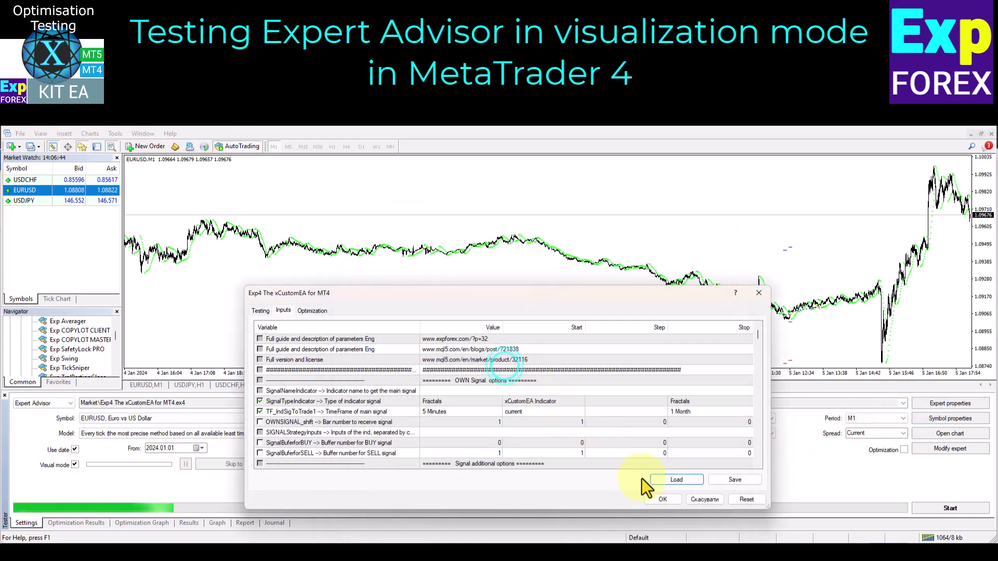
{"action": "left_click", "coordinate": [667, 500]}
{"action": "left_click", "coordinate": [928, 507]}
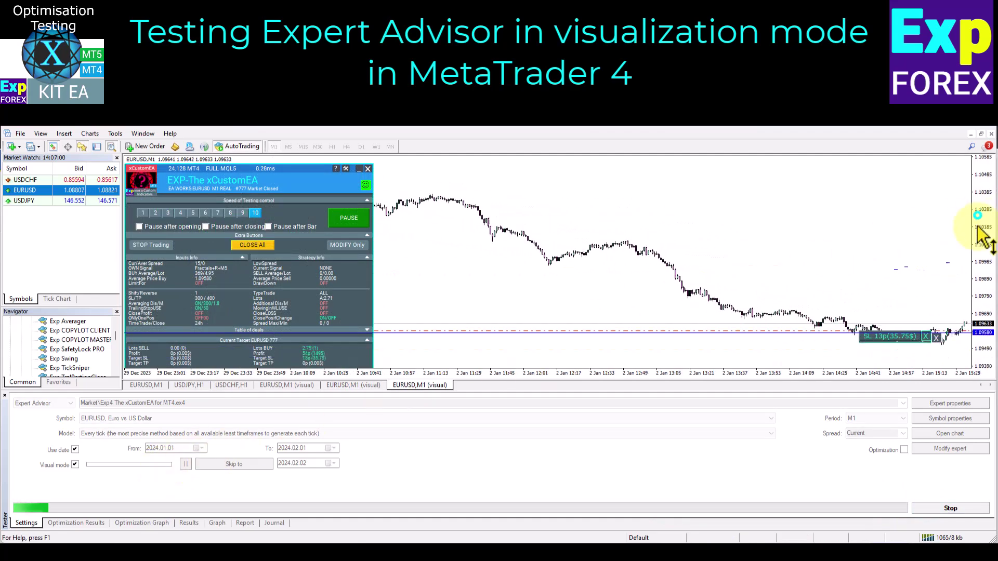
Step: Show the running test's graph, collapse the Inputs, Strategy and Current Target sections of the xCustomEA panel, and minimize the panel
{"action": "left_click", "coordinate": [213, 525]}
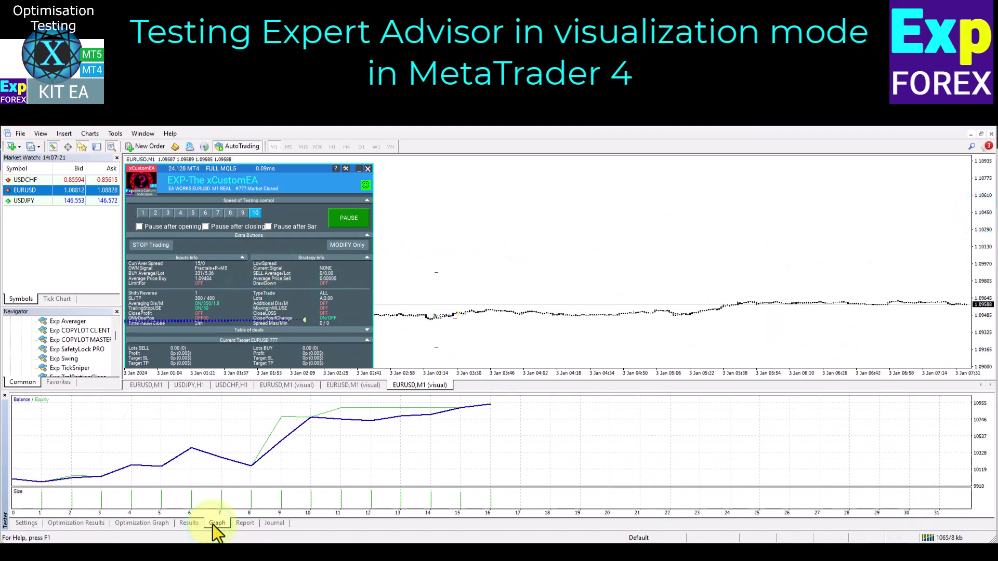
{"action": "left_click", "coordinate": [289, 258]}
{"action": "left_click", "coordinate": [361, 258]}
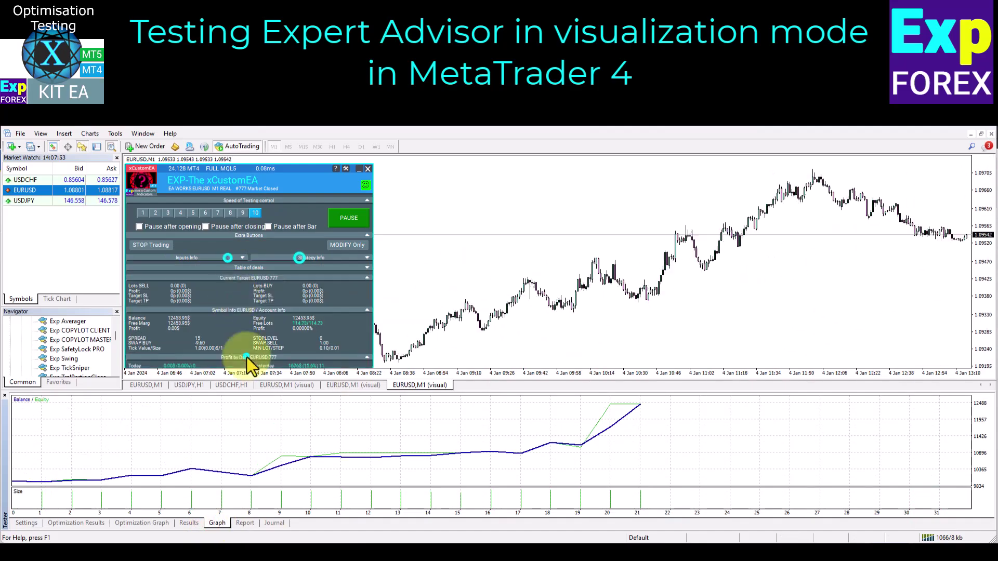
{"action": "left_click", "coordinate": [298, 278]}
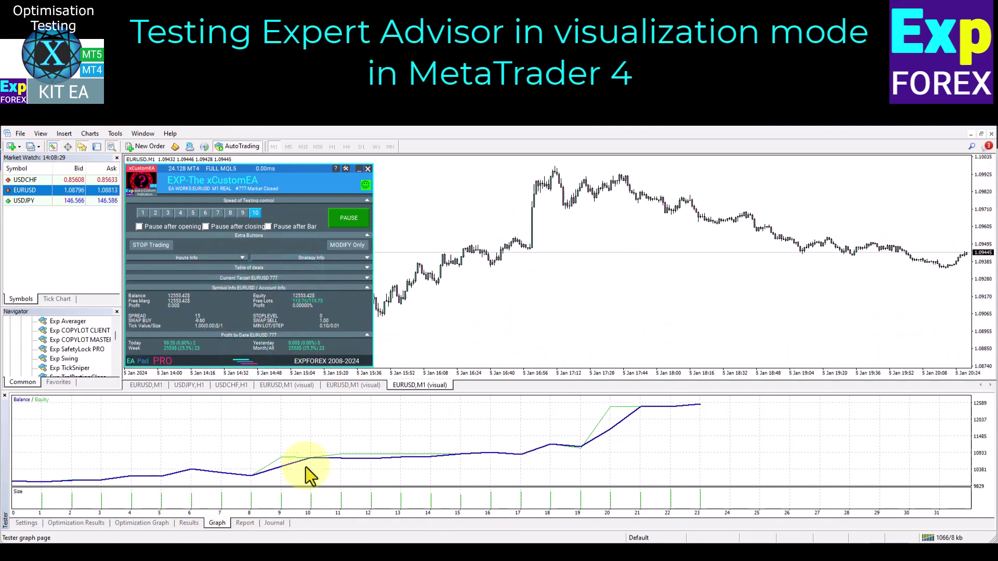
{"action": "left_click", "coordinate": [367, 169]}
{"action": "left_click", "coordinate": [423, 296]}
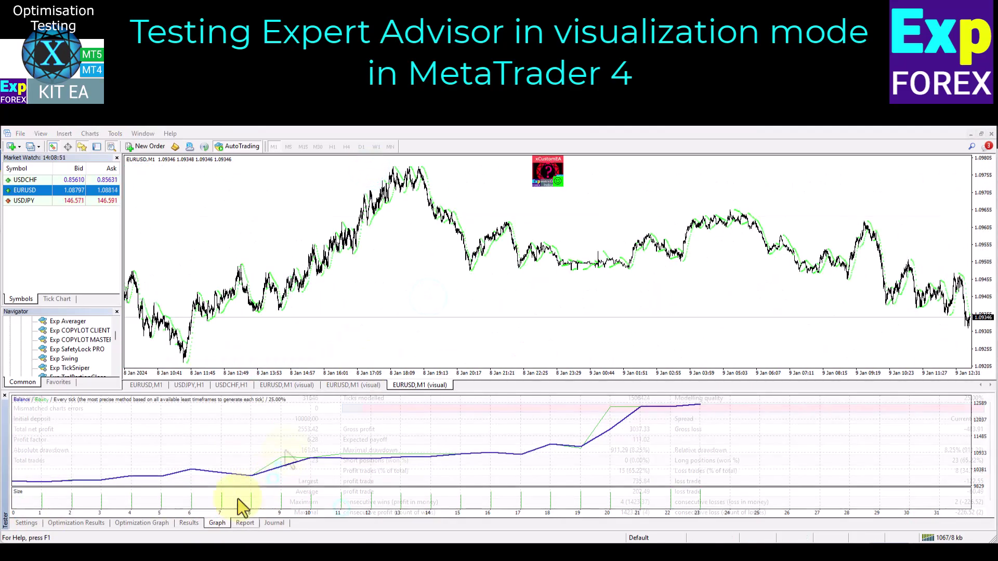
Step: Examine the visual test's list of trade operations and its report
{"action": "left_click", "coordinate": [188, 522]}
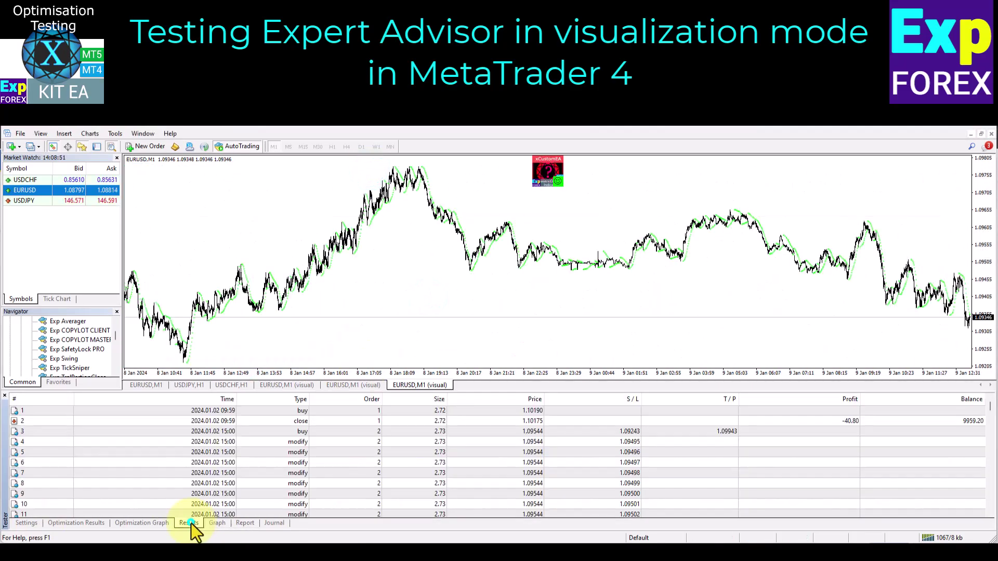
{"action": "left_click", "coordinate": [243, 523]}
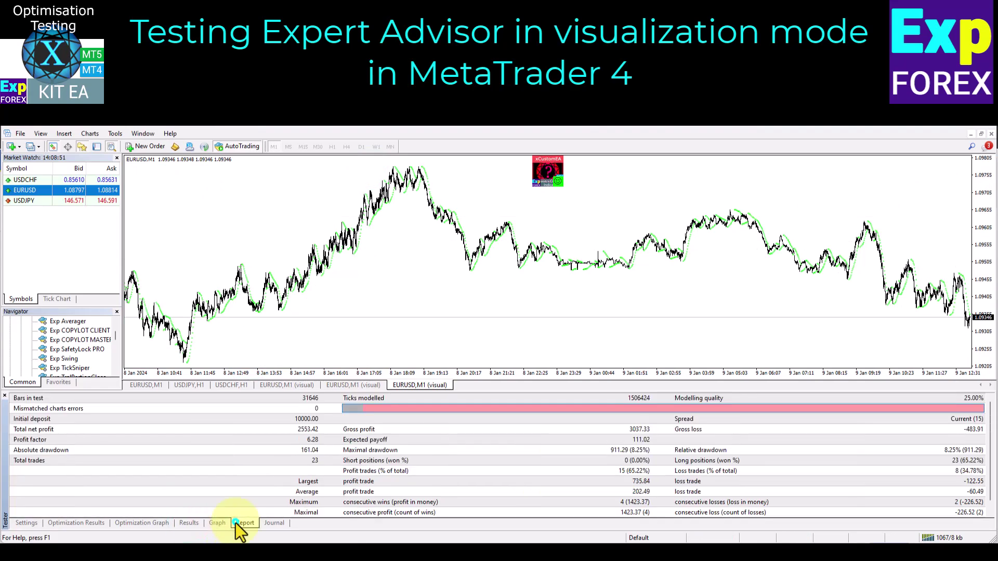